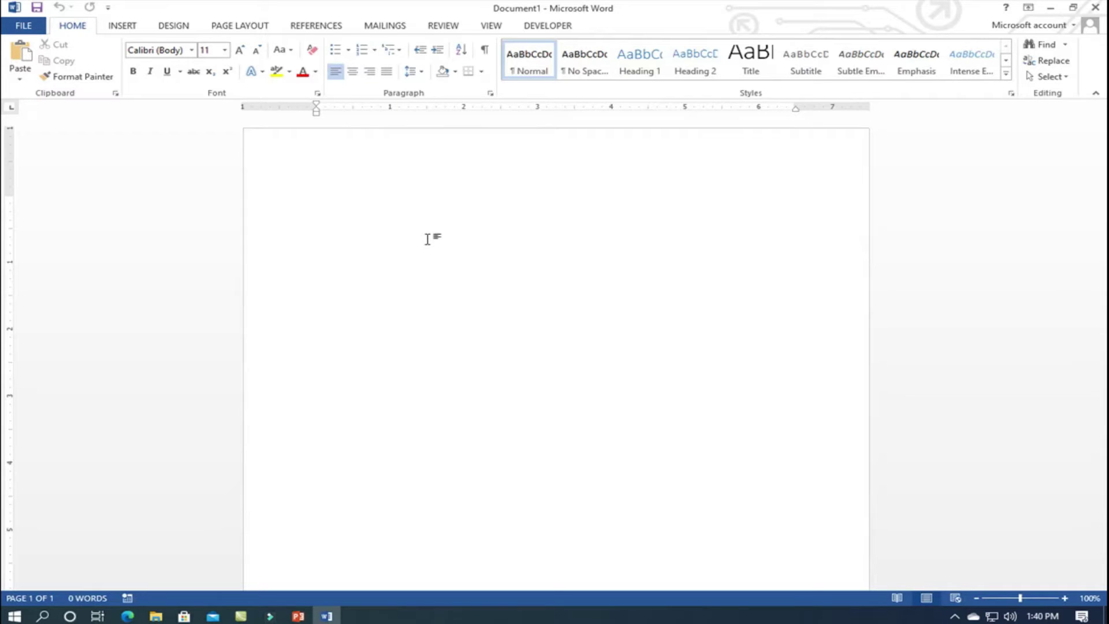
# Enter the title "Surat Keputusan Kepala Sekolah" on the first line and start a new paragraph
pyautogui.write('Surat Keputusan Kepala Sekolah')
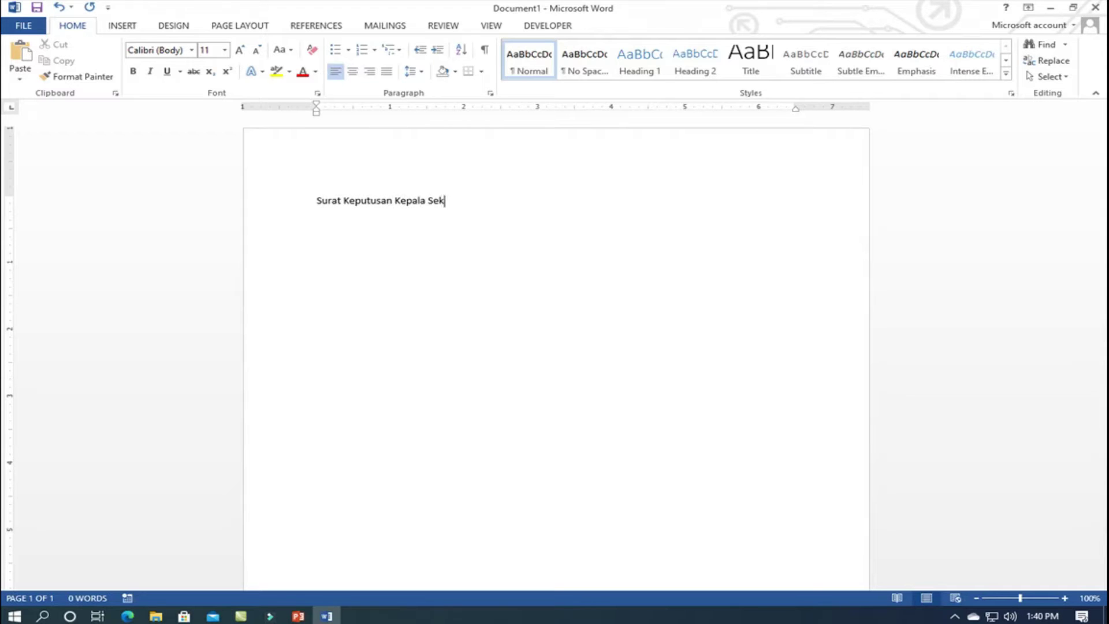
pyautogui.press('Return')
# Write "Bahwa untuk meningkatkan kualitas pendidikan yang sesuai dengan konsep manajemen berbasis sekolah, maka diperlukan identitas yang menunjukkan nilai keunggulan lembaga pendidikan." below the title
pyautogui.write('Bahwa untuk meningkatkan kualitas pendidikan yang sesuai dengan konsep manajemen berbai')
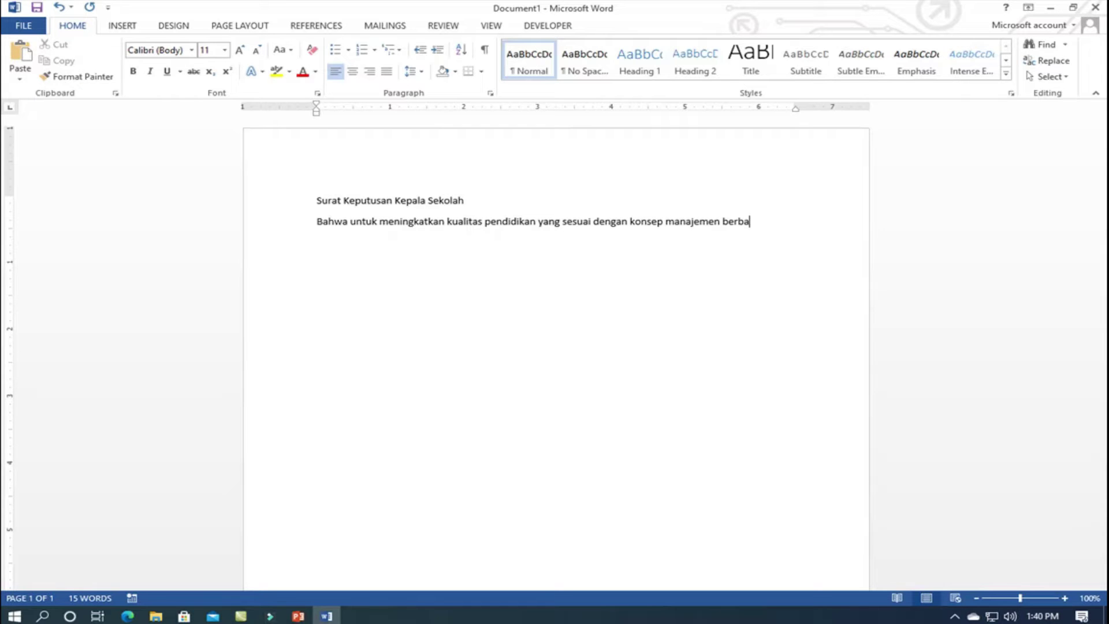
pyautogui.write('s sekolah')
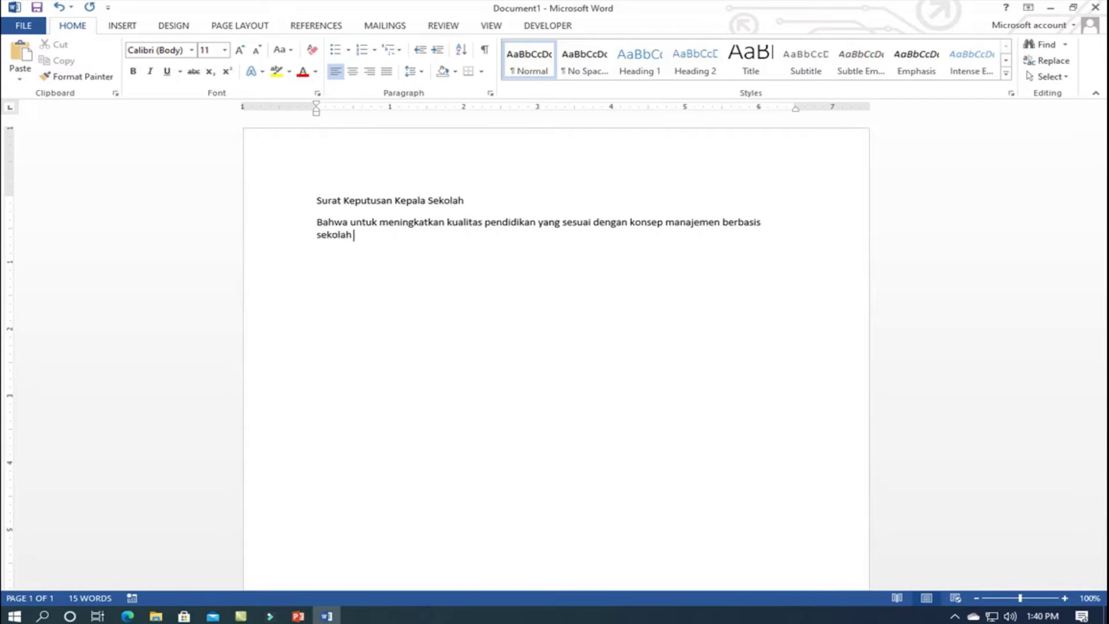
pyautogui.write(', maka diperlukan identitas y')
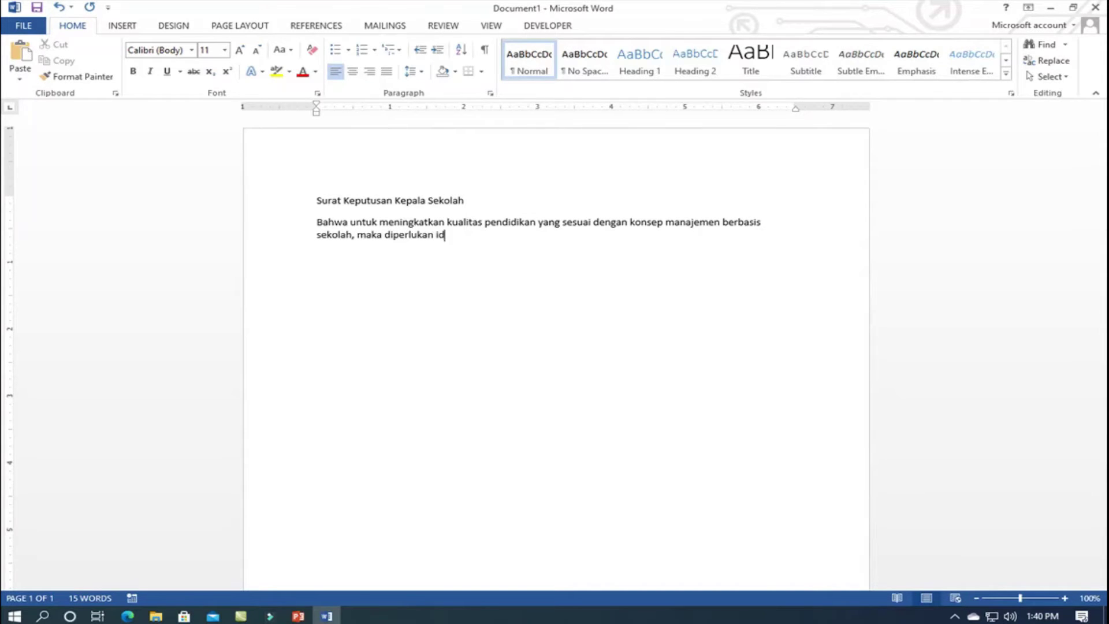
pyautogui.write('ang menunjukkan ')
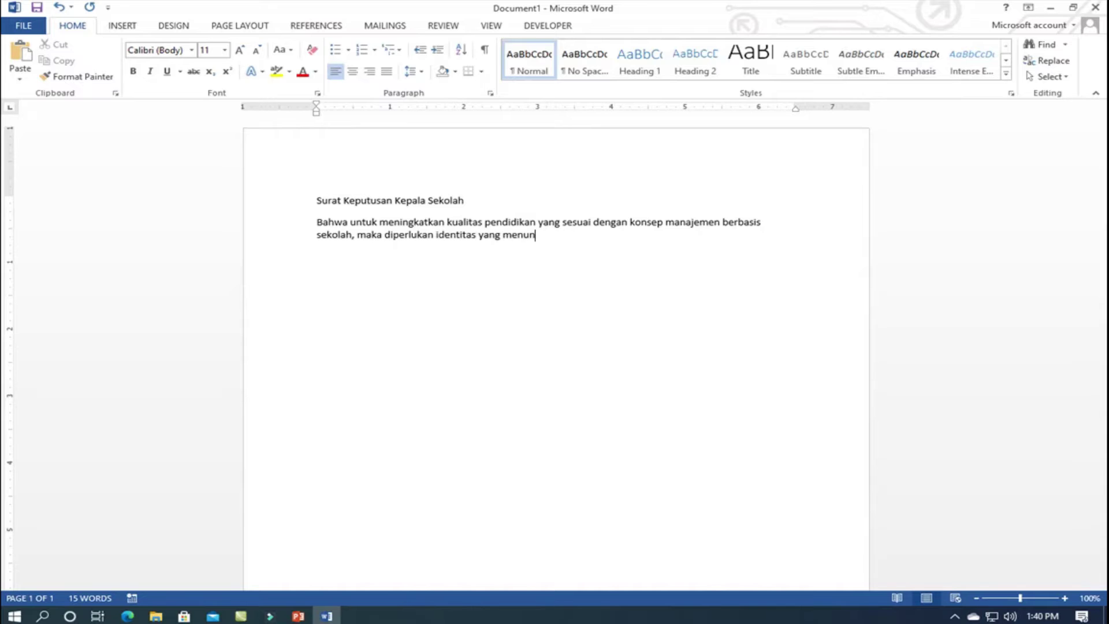
pyautogui.write('nilai k')
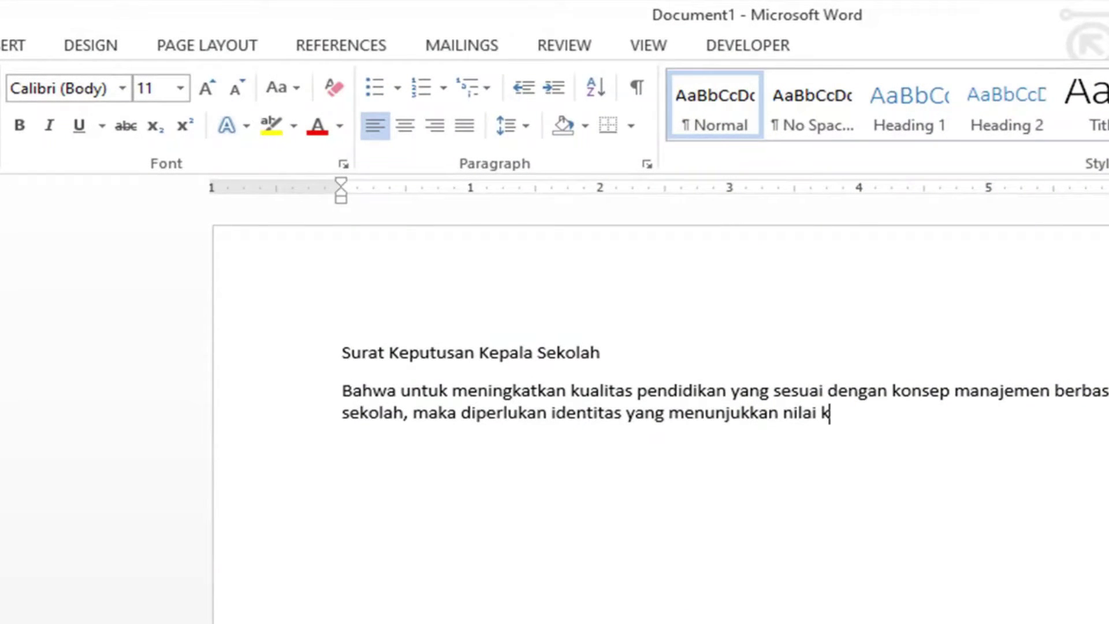
pyautogui.write('eunggulan lembaga pendidikan.')
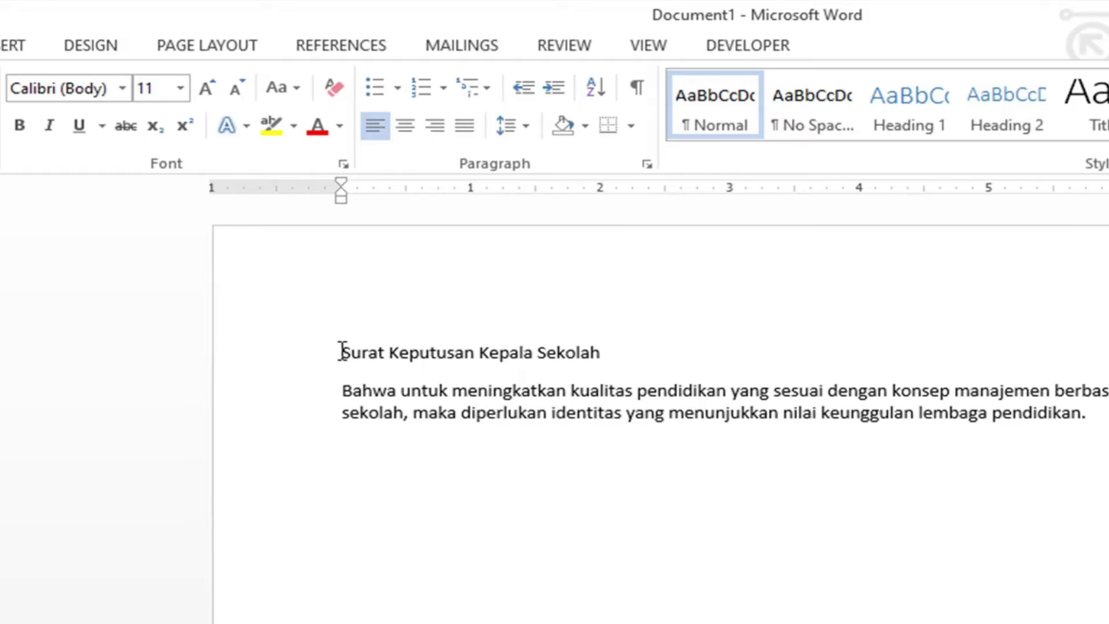
# Change the font of the title line "Surat Keputusan Kepala Sekolah" to Broadway
pyautogui.moveTo(342, 349); pyautogui.dragTo(576, 361)
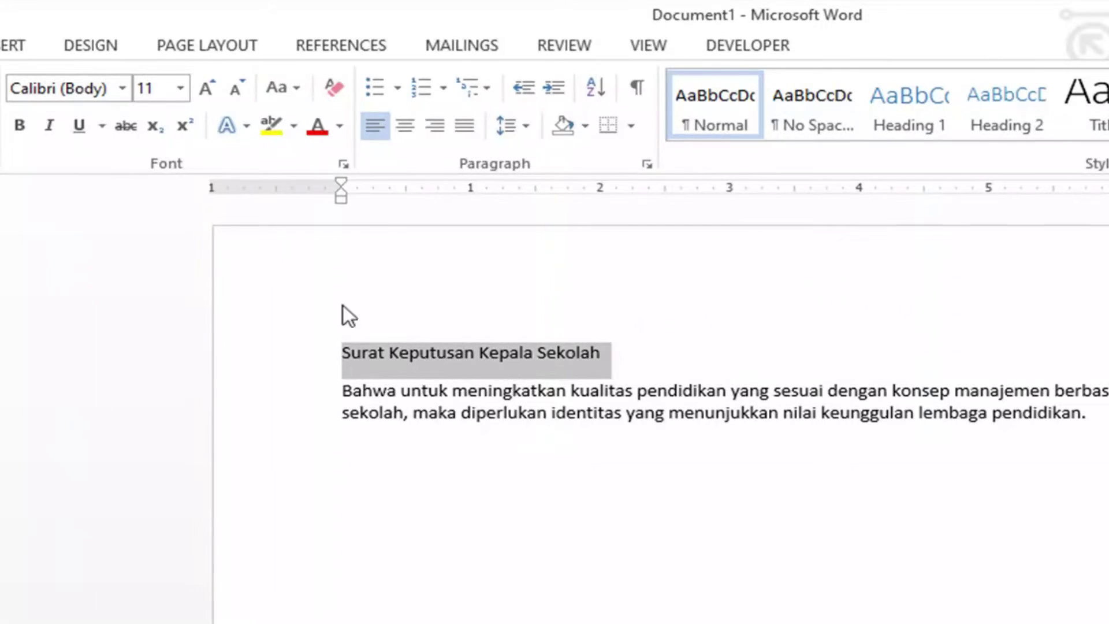
pyautogui.click(123, 89)
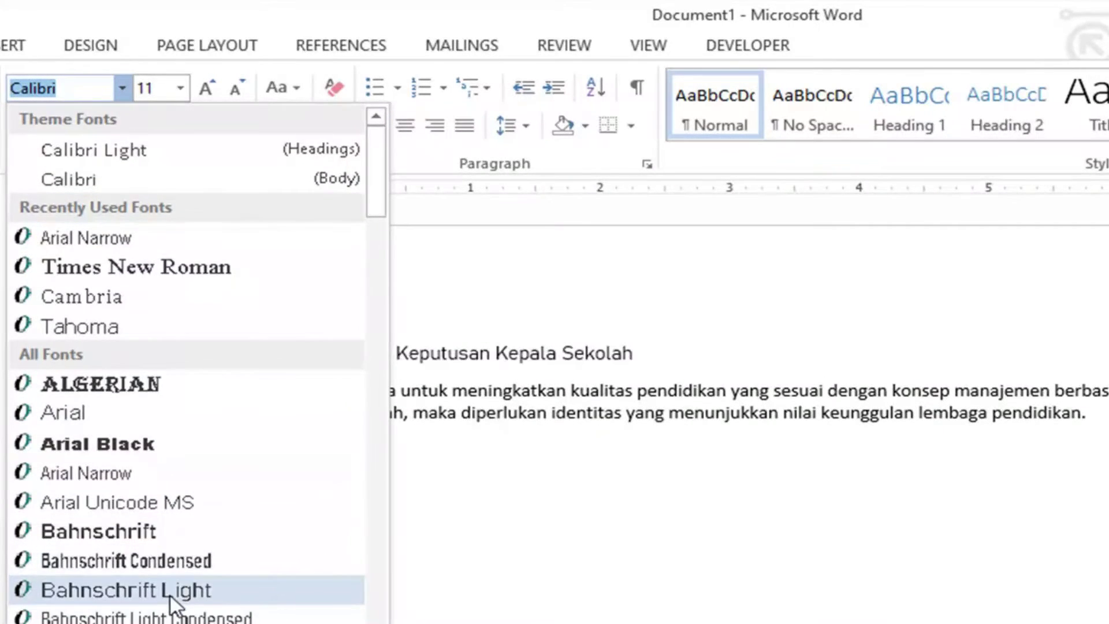
pyautogui.scroll(-4, 171, 595)
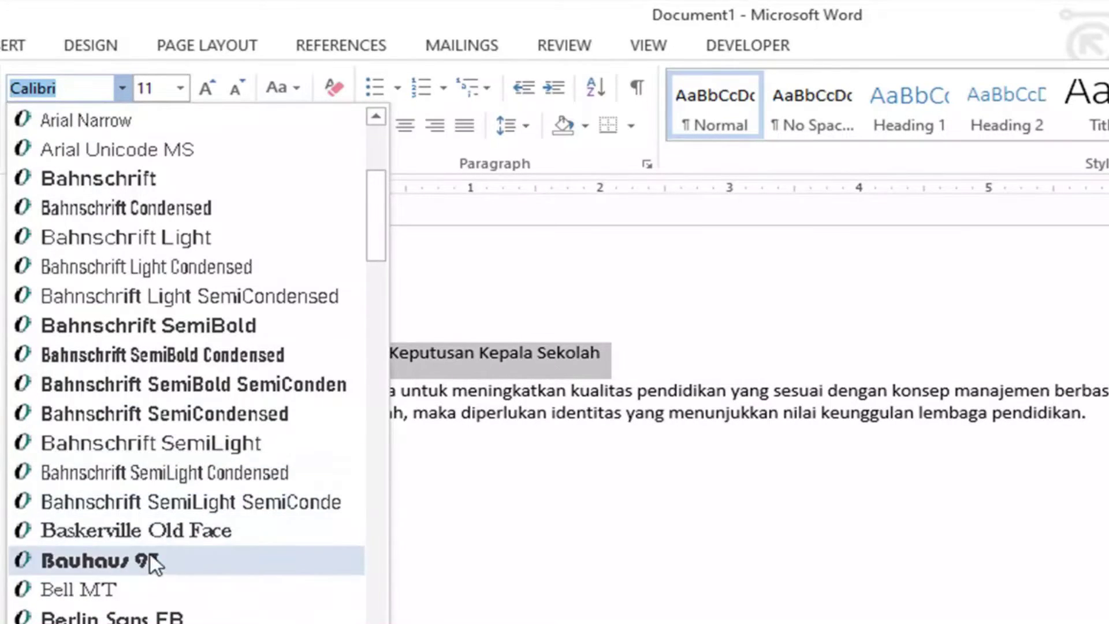
pyautogui.scroll(-3, 212, 589)
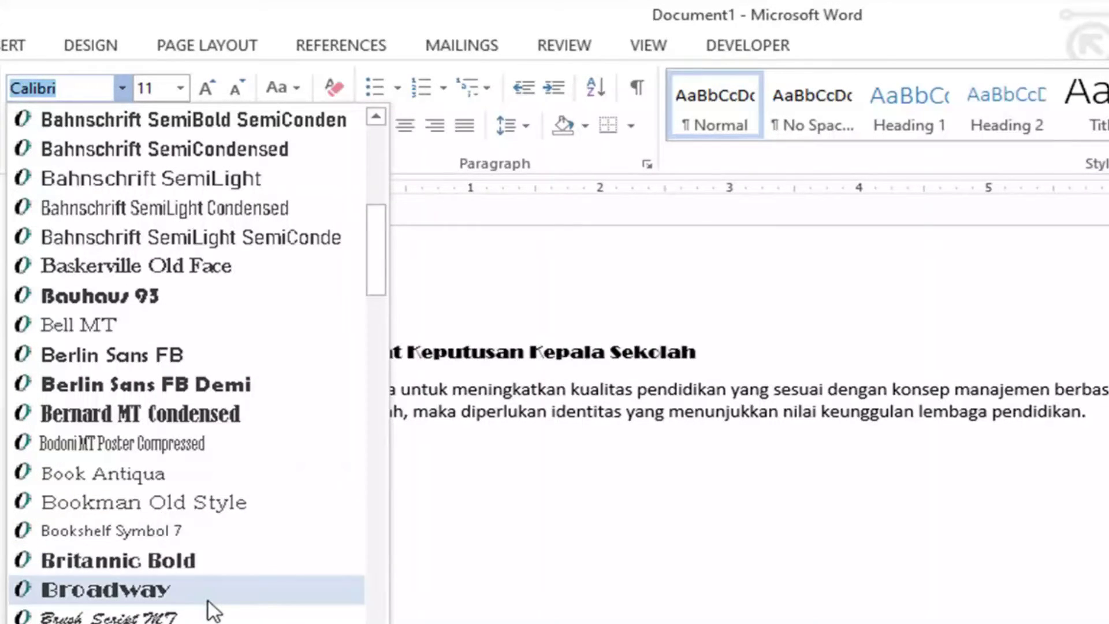
pyautogui.click(137, 592)
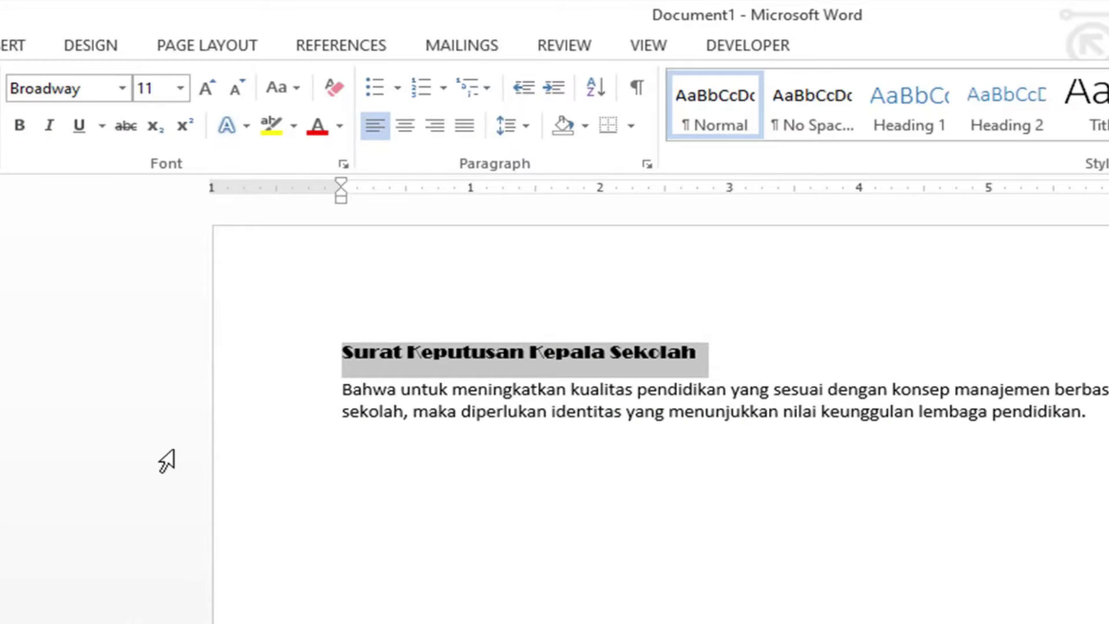
# Set the title's font size to 16 and enlarge it stepwise to 22
pyautogui.click(182, 88)
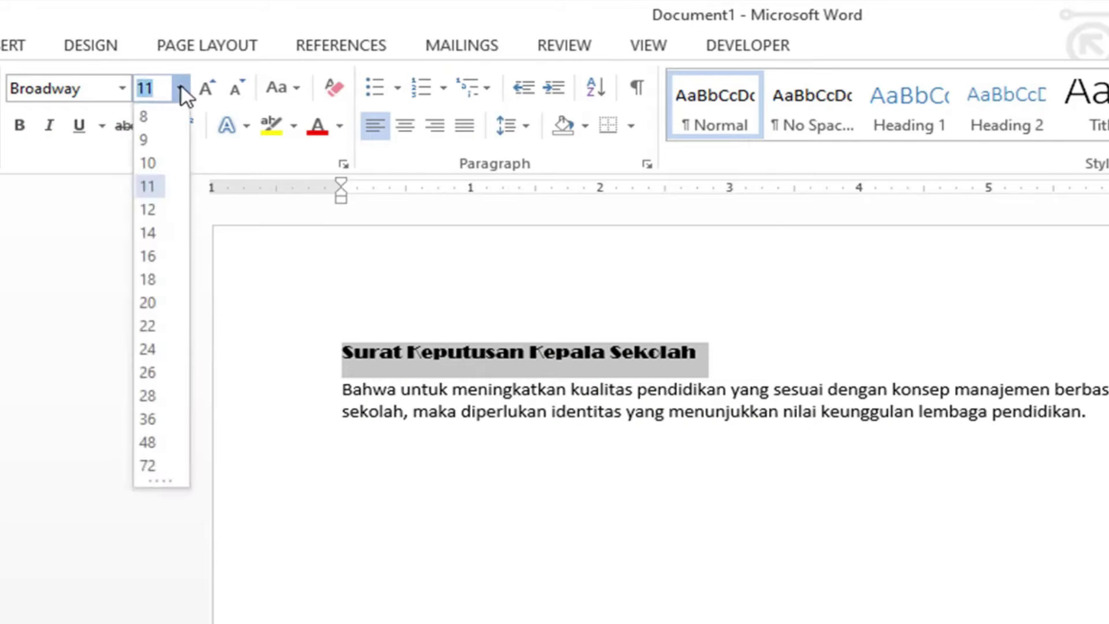
pyautogui.click(149, 257)
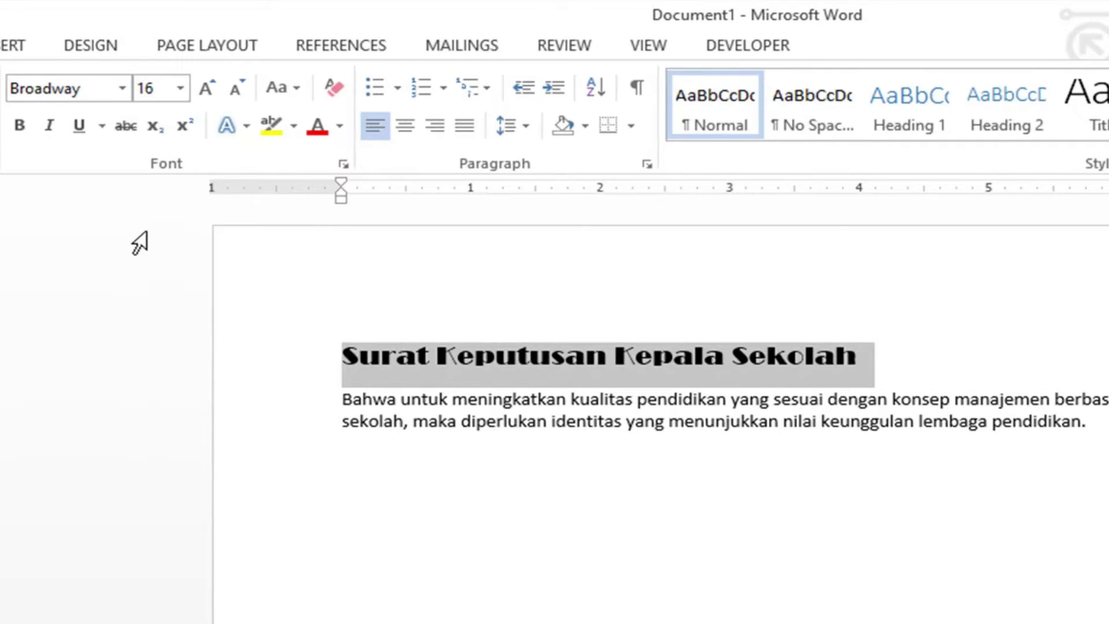
pyautogui.click(208, 89)
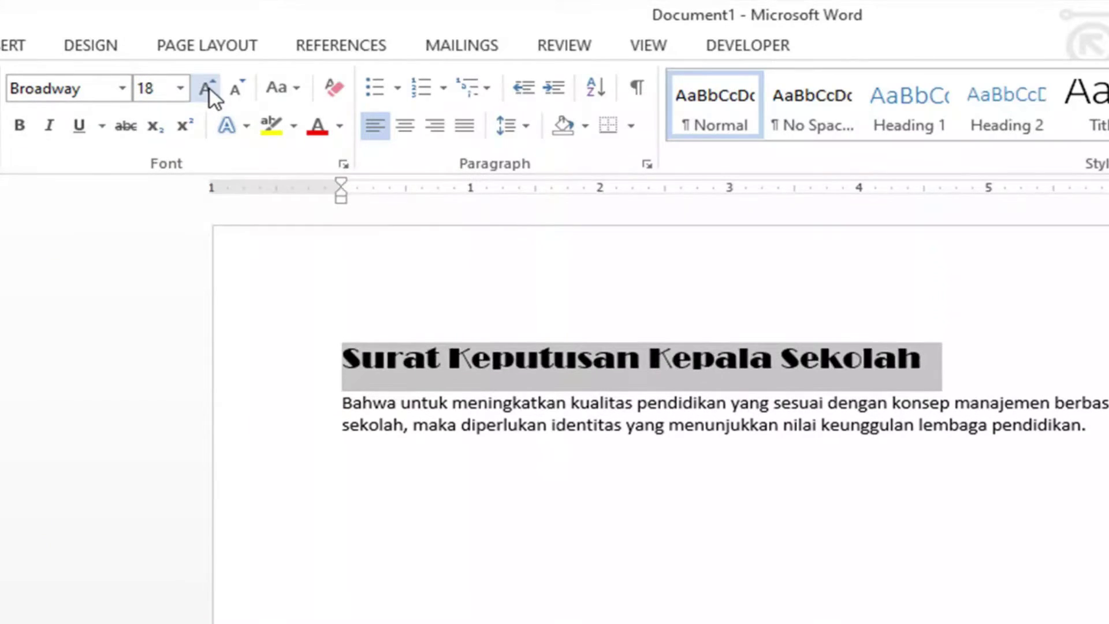
pyautogui.click(208, 88)
pyautogui.click(208, 88)
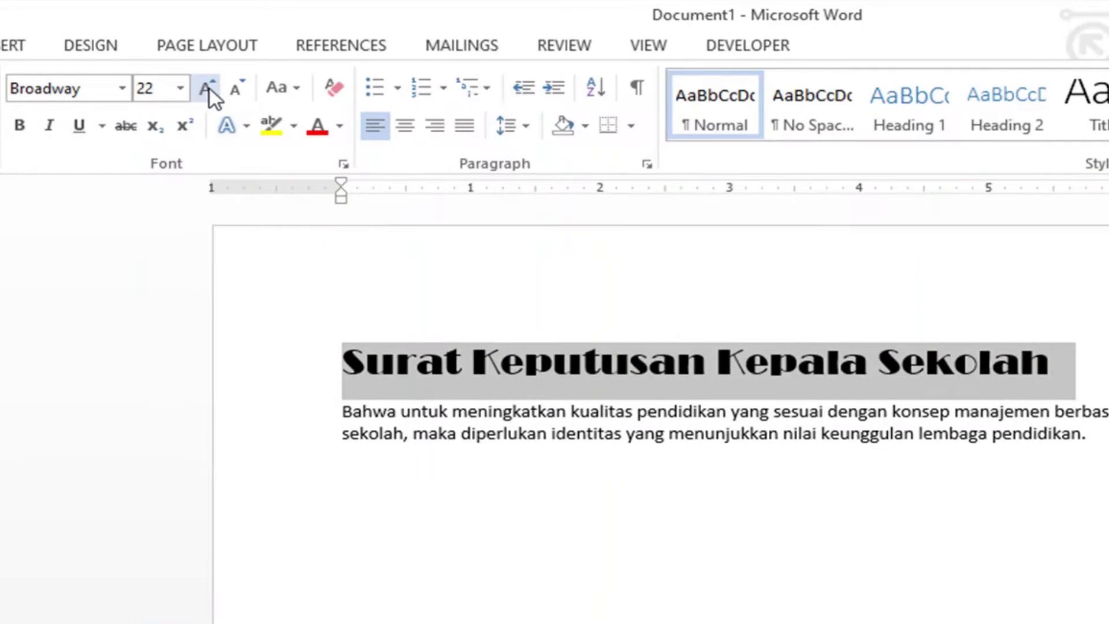
# Reduce the title's font size stepwise to 14 and change its capitalization to Sentence case
pyautogui.click(244, 90)
pyautogui.click(244, 90)
pyautogui.click(244, 90)
pyautogui.click(243, 90)
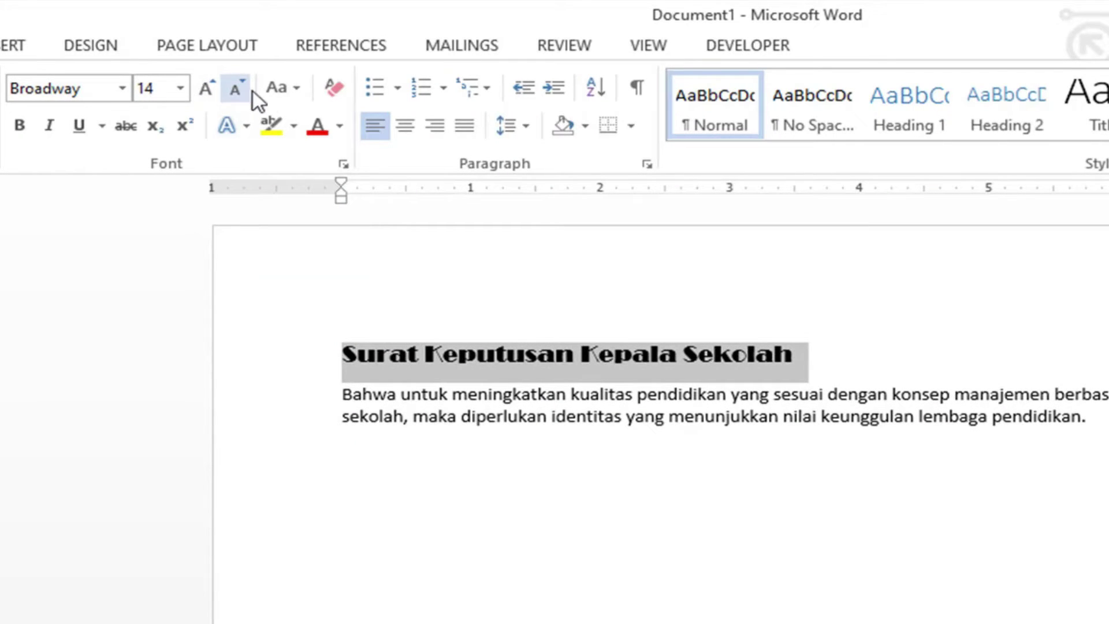
pyautogui.click(297, 88)
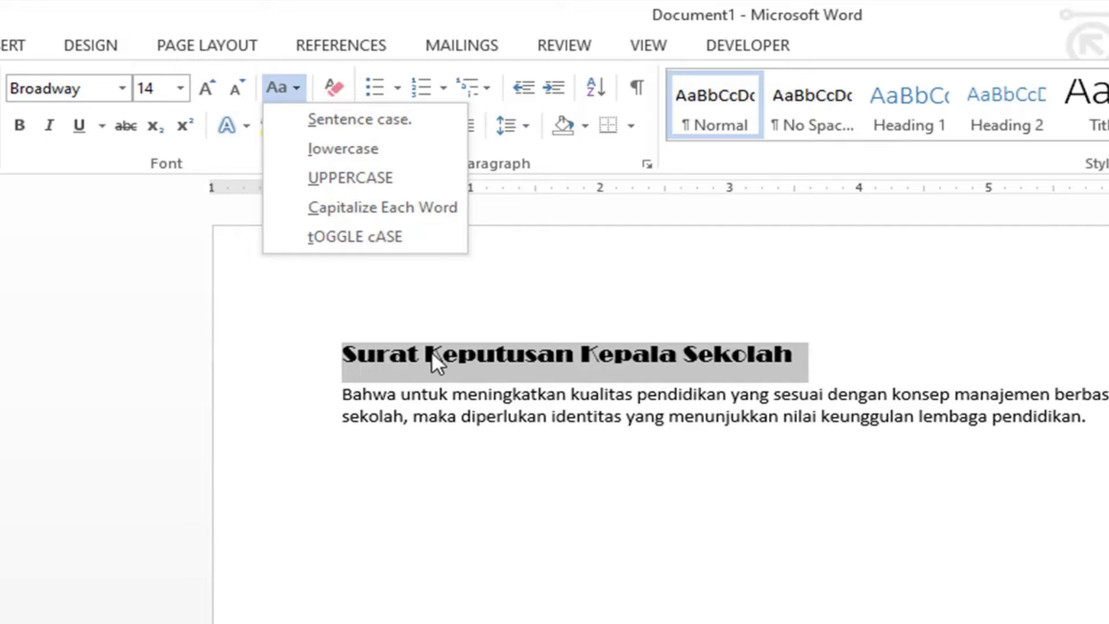
pyautogui.click(401, 118)
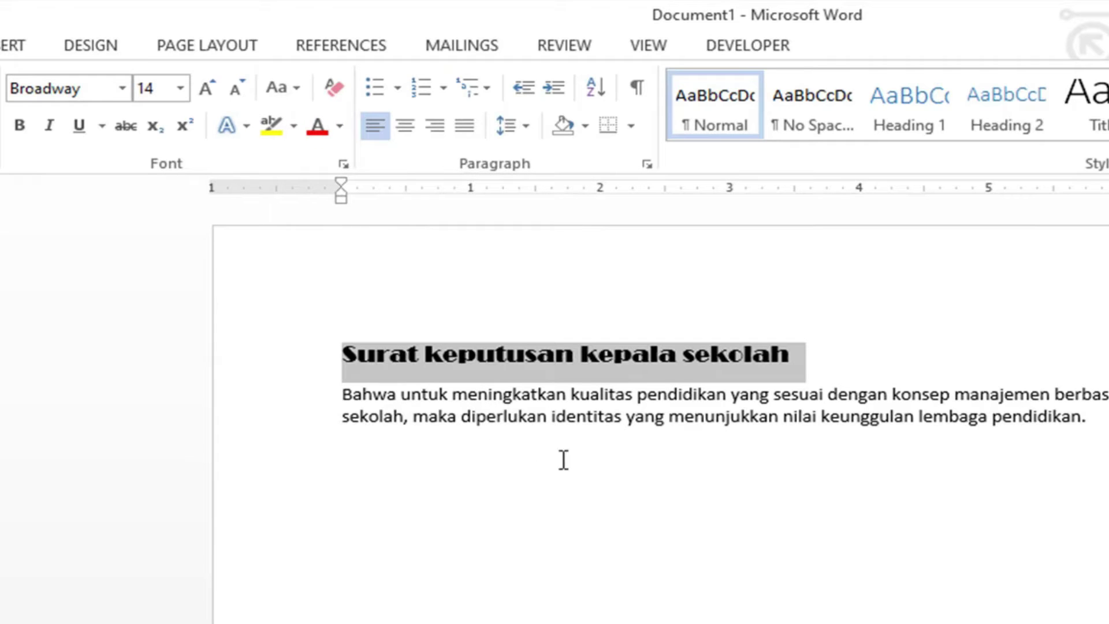
# Make the word "konsep" bold and the word "identitas" italic in the body paragraph
pyautogui.moveTo(892, 394); pyautogui.dragTo(949, 388)
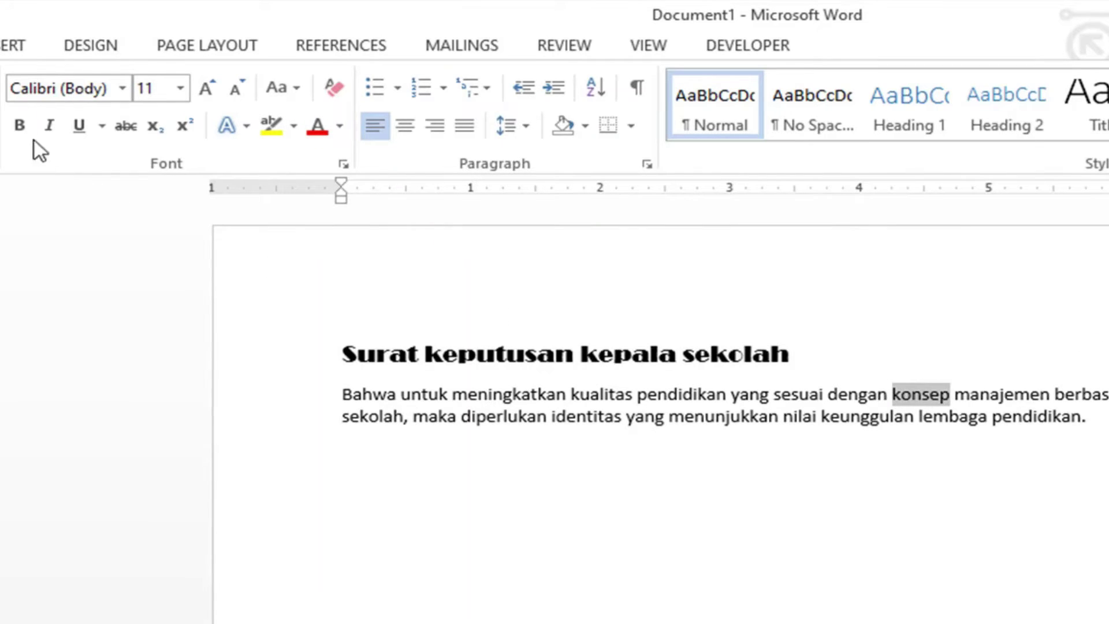
pyautogui.click(21, 125)
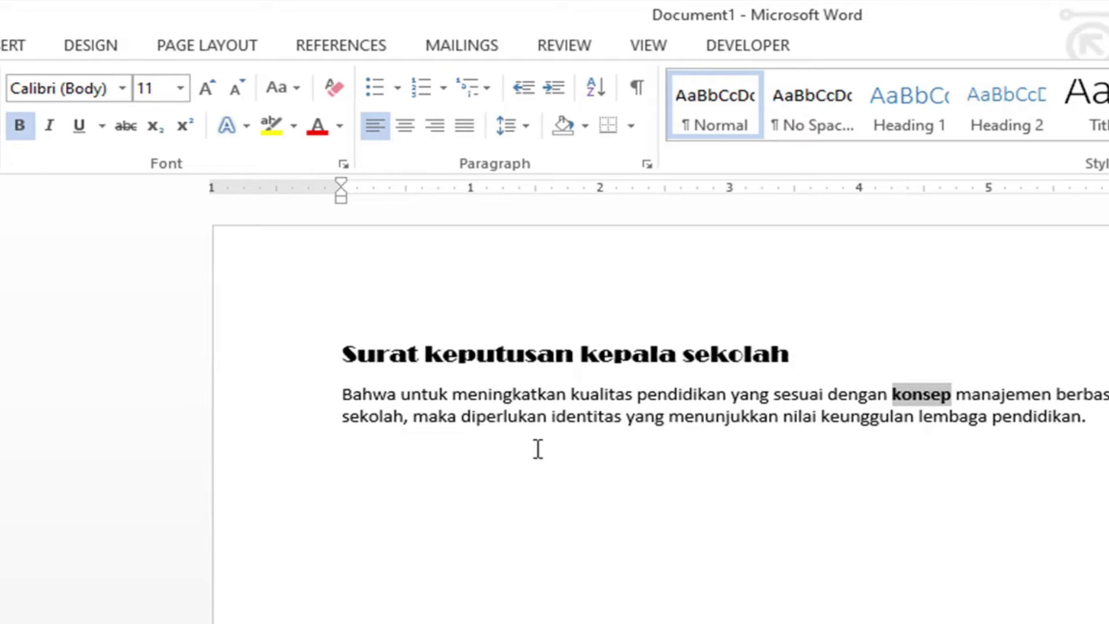
pyautogui.doubleClick(549, 419)
pyautogui.moveTo(553, 416); pyautogui.dragTo(621, 417)
pyautogui.click(577, 413)
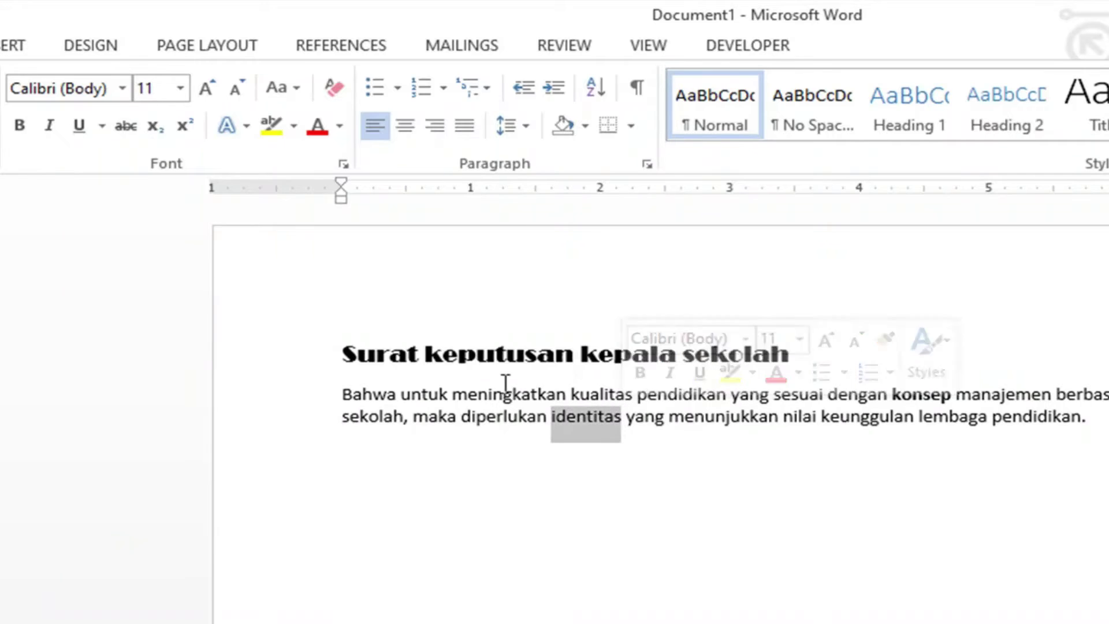
pyautogui.click(49, 125)
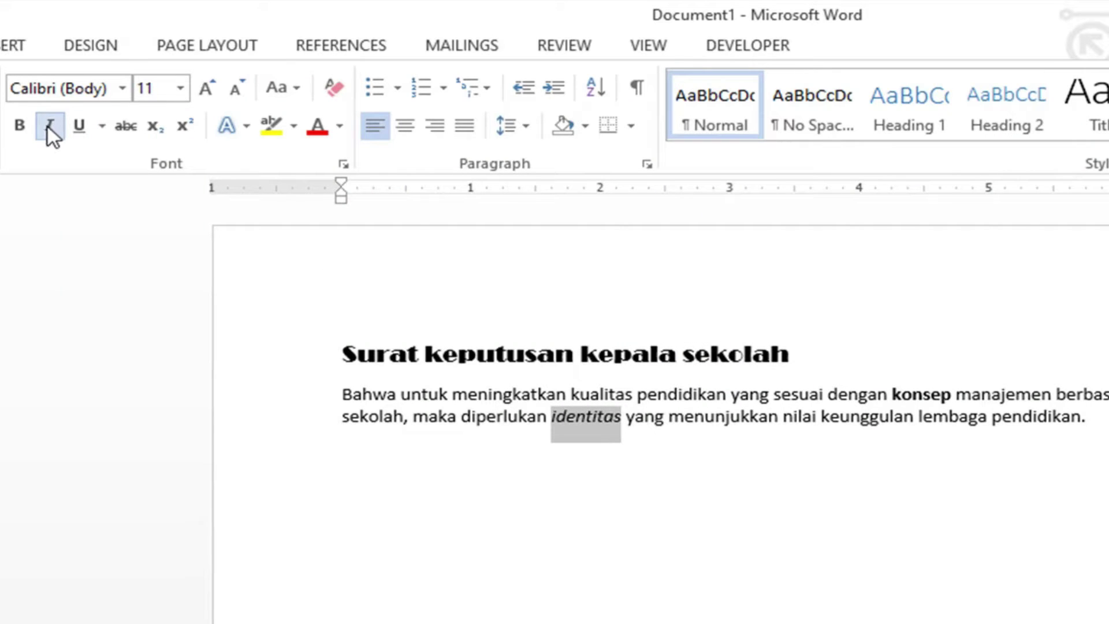
pyautogui.click(1060, 486)
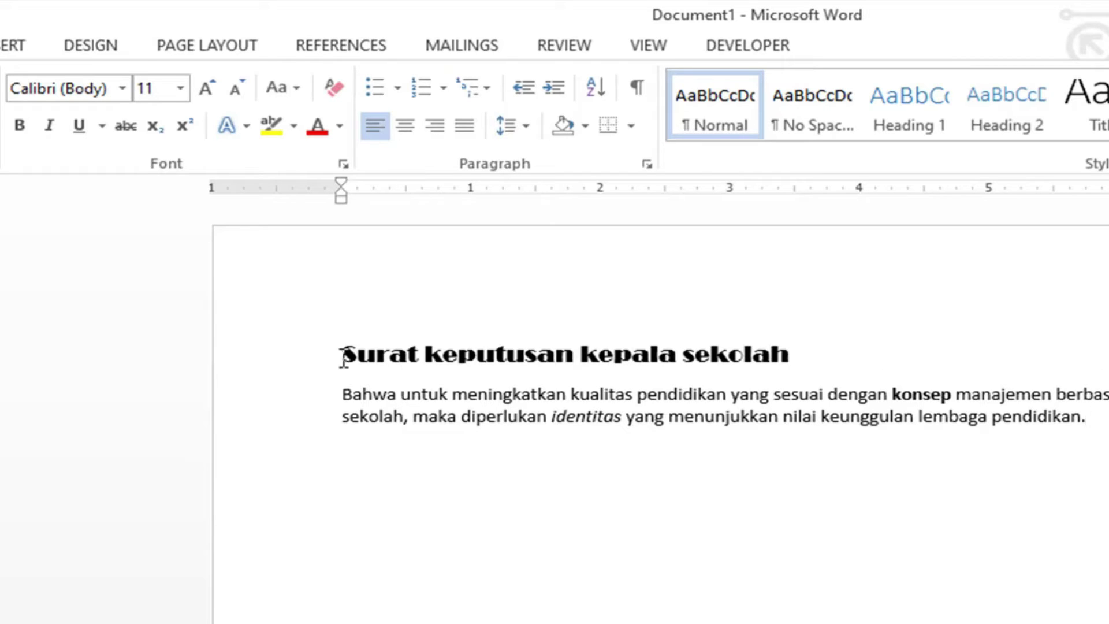
pyautogui.moveTo(342, 352); pyautogui.dragTo(779, 349)
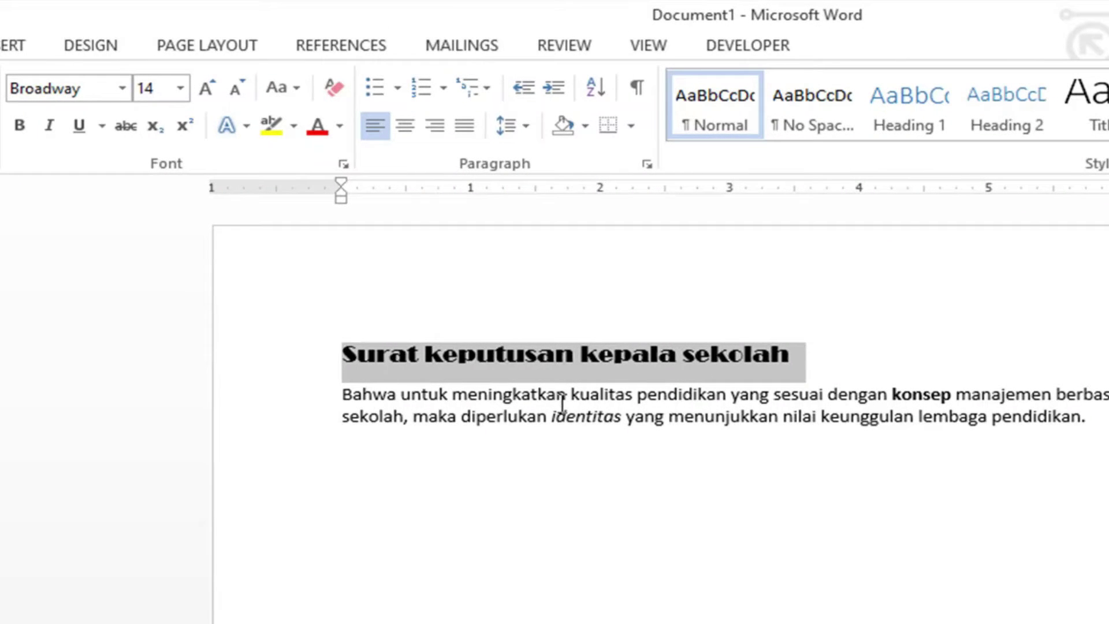
pyautogui.click(910, 402)
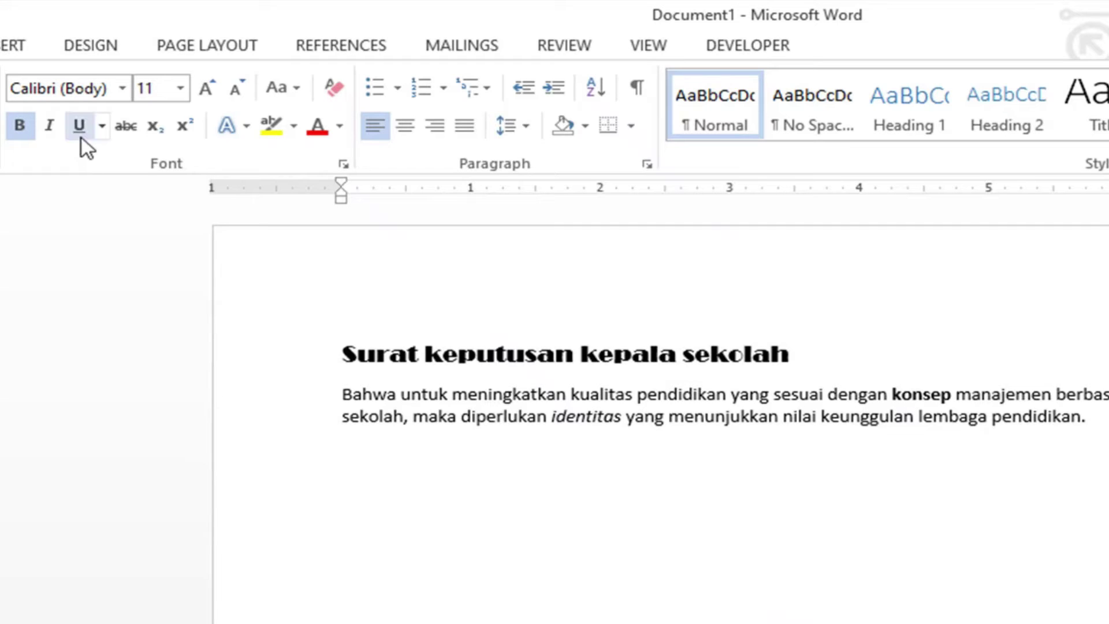
# Add three empty lines after the body paragraph and delete the entire document content
pyautogui.click(1102, 431)
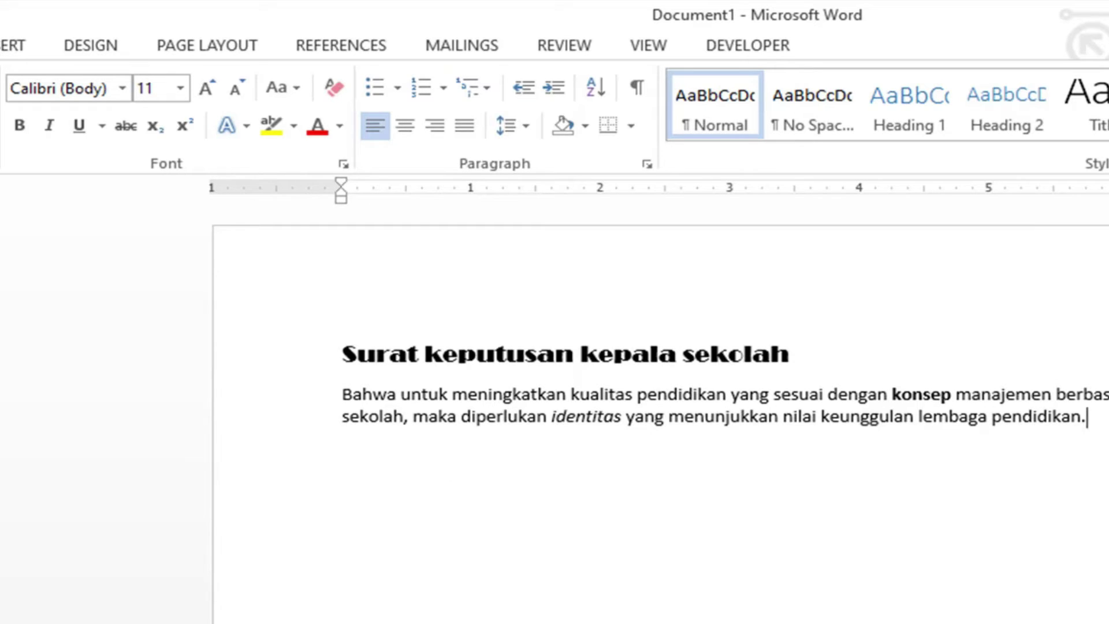
pyautogui.press('Return')
pyautogui.press('Return')
pyautogui.press('Return')
pyautogui.moveTo(341, 354); pyautogui.dragTo(347, 548)
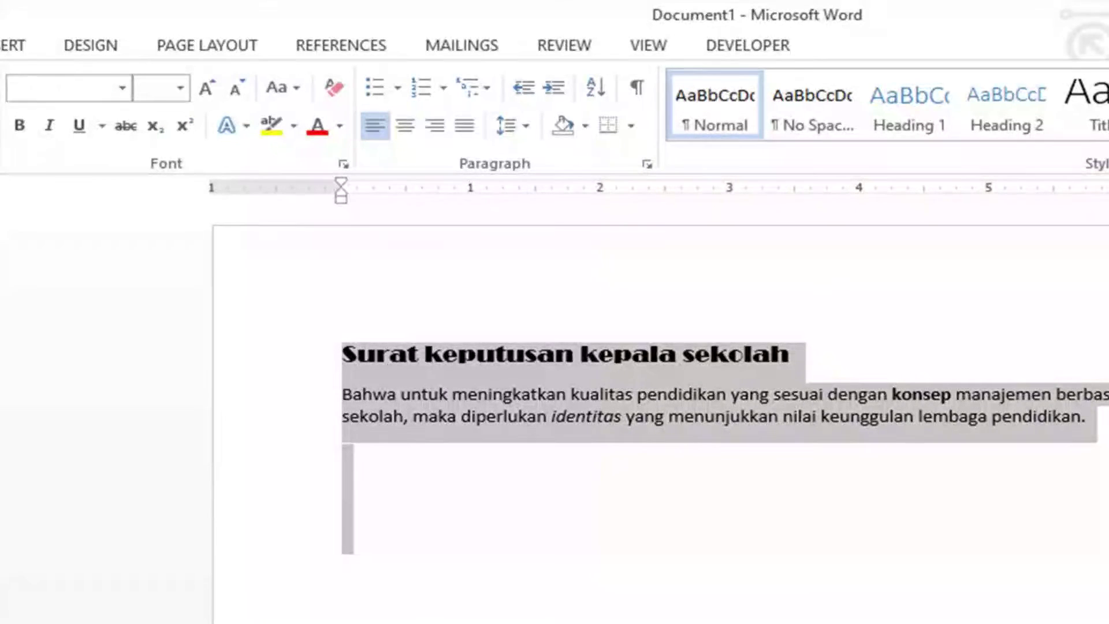
pyautogui.press('Delete')
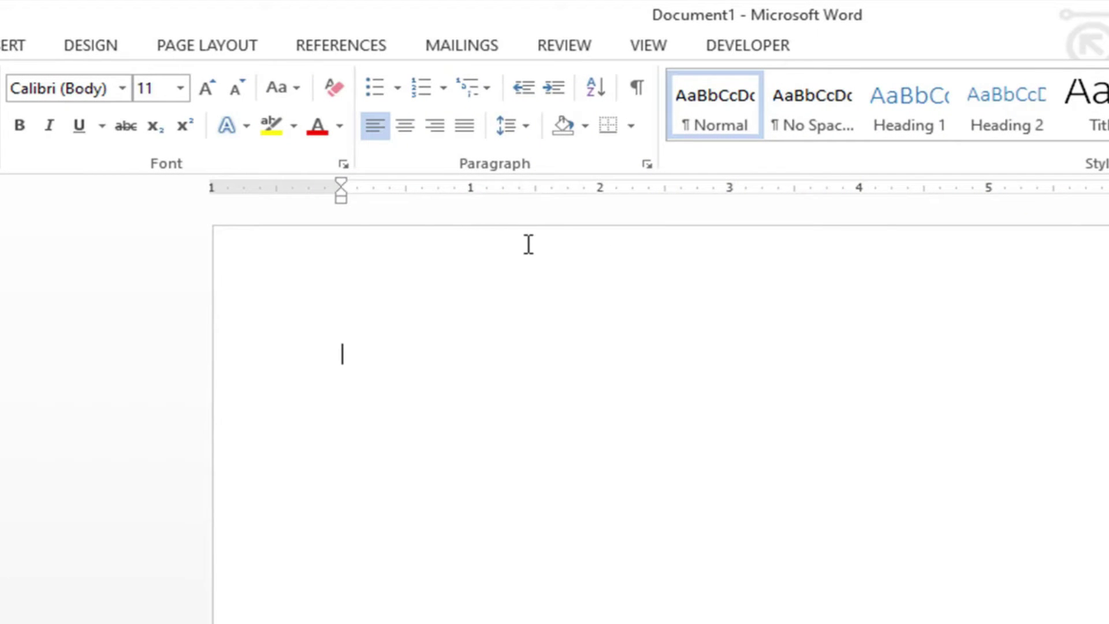
# Set the text format at the start of the empty document to Arial Black, size 14, bold
pyautogui.click(122, 89)
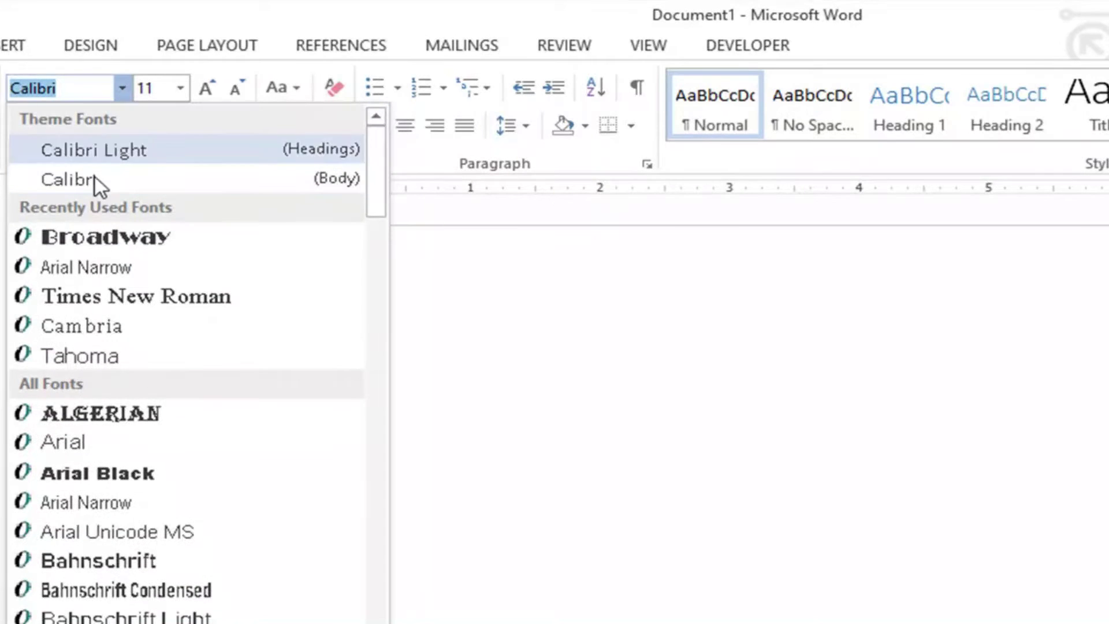
pyautogui.click(112, 473)
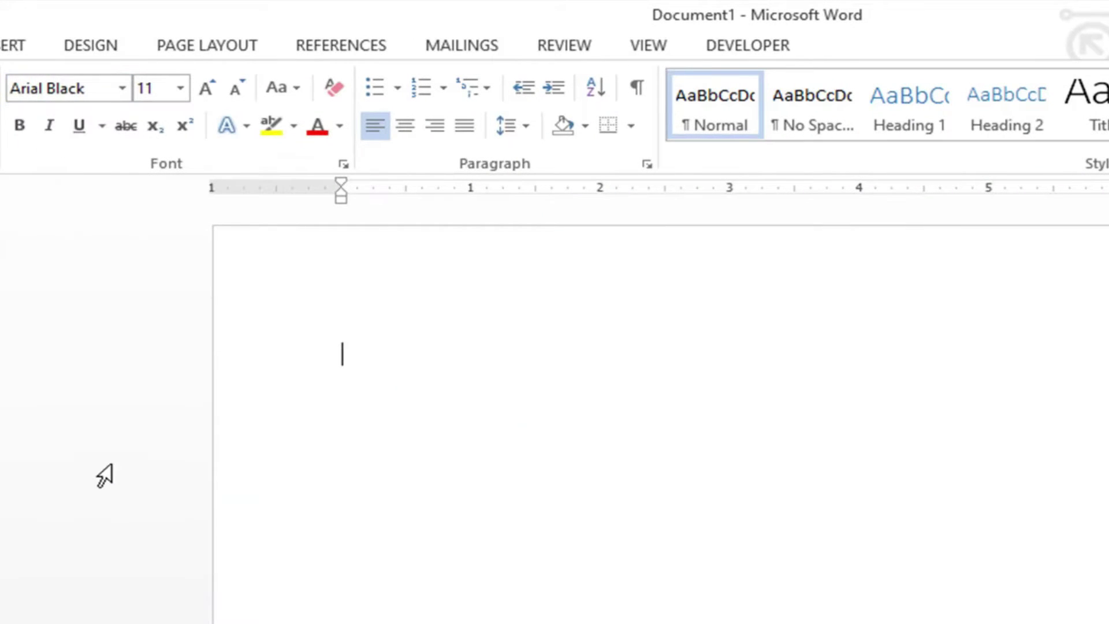
pyautogui.click(181, 88)
pyautogui.click(150, 234)
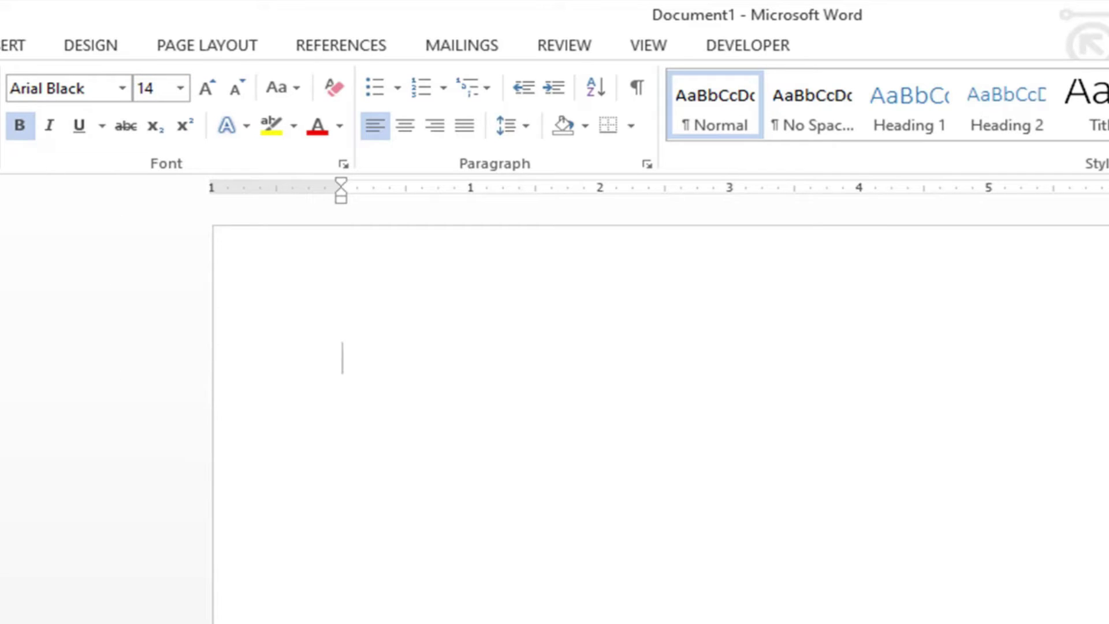
# Enter the title "Surat Keputusan Kepala Sekolah" on the first line
pyautogui.write('Surat Keputu')
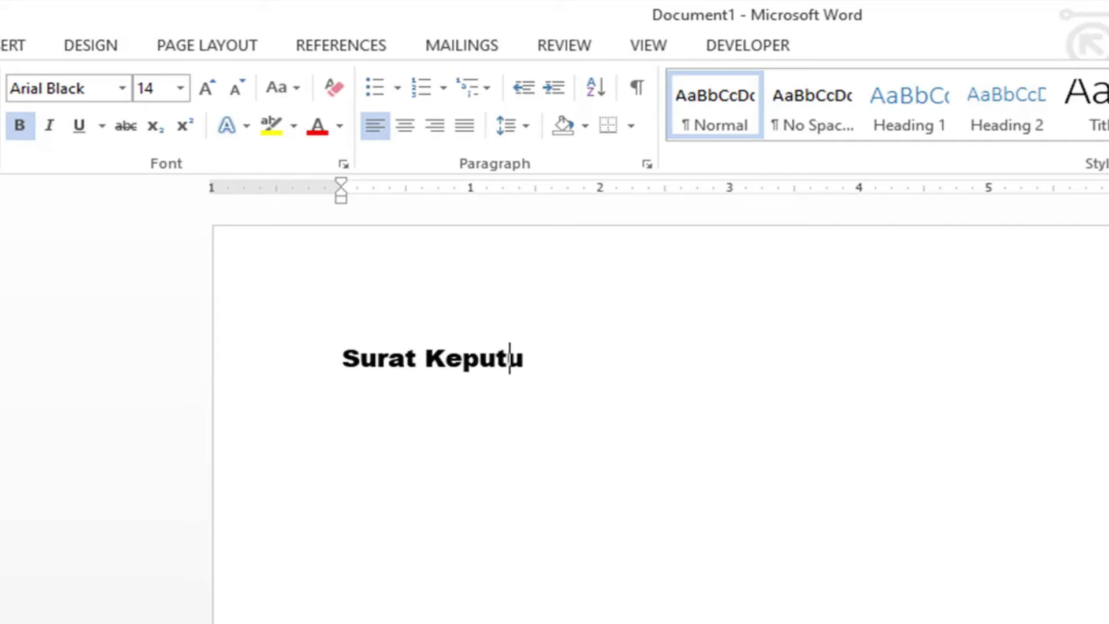
pyautogui.write('san Kepala Sekoa')
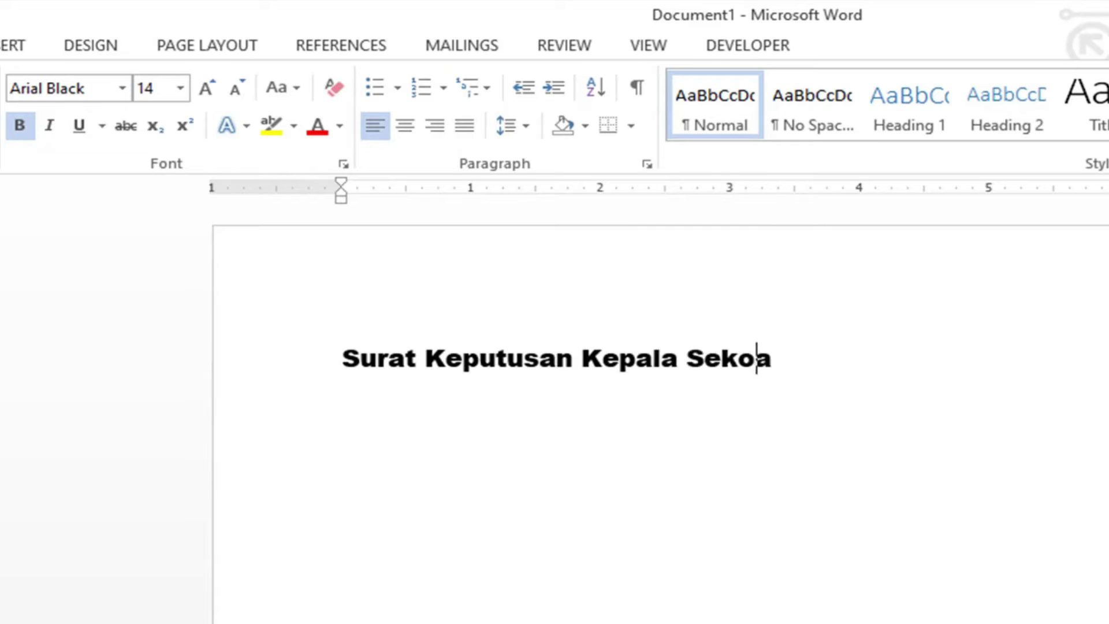
pyautogui.press('BackSpace')
pyautogui.write('lah')
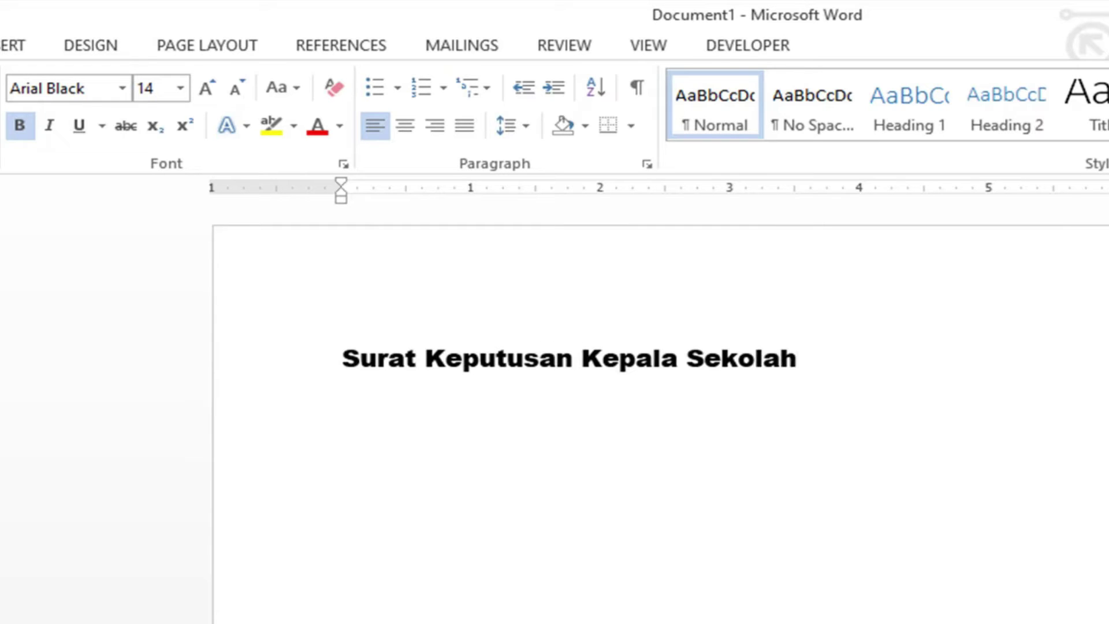
# Start a new line below the title and set its text format to Times New Roman, size 12, not bold
pyautogui.press('Return')
pyautogui.click(121, 89)
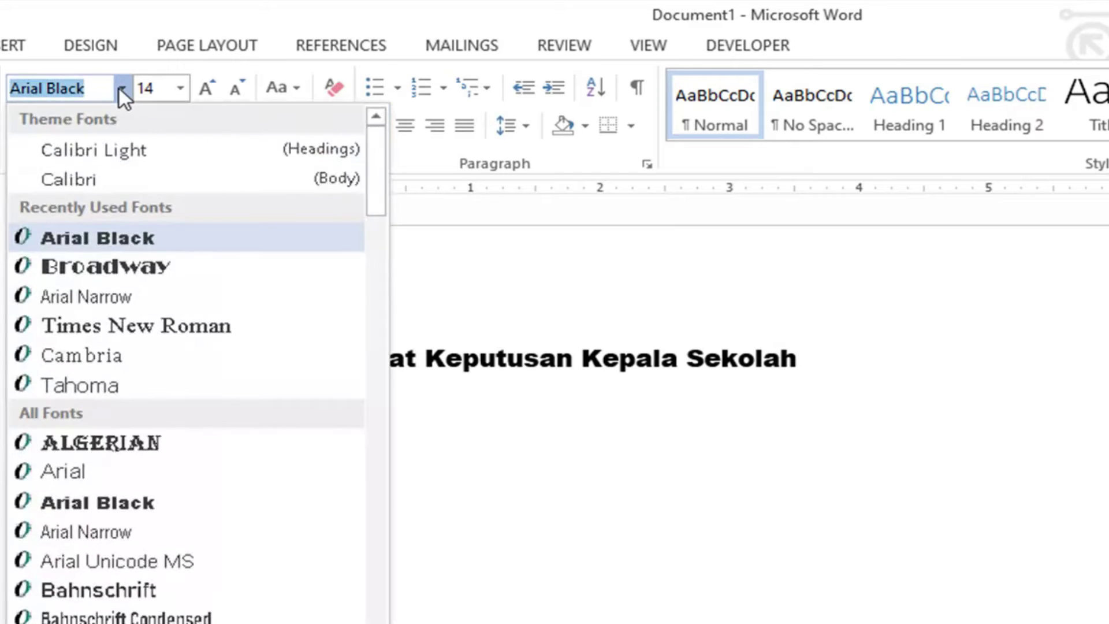
pyautogui.click(151, 329)
pyautogui.click(180, 88)
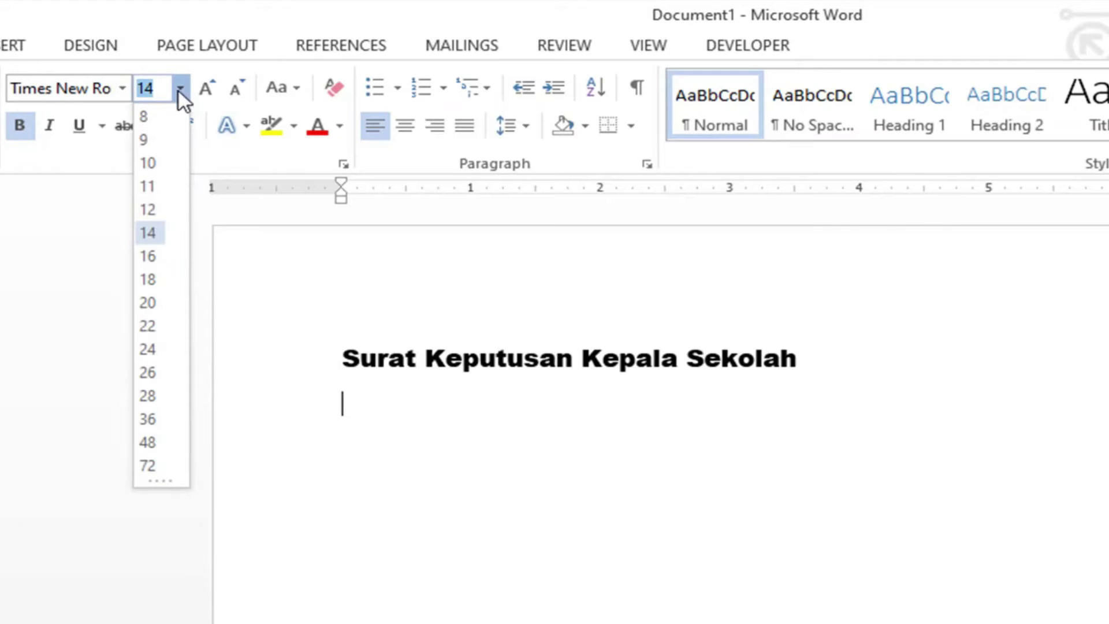
pyautogui.click(150, 210)
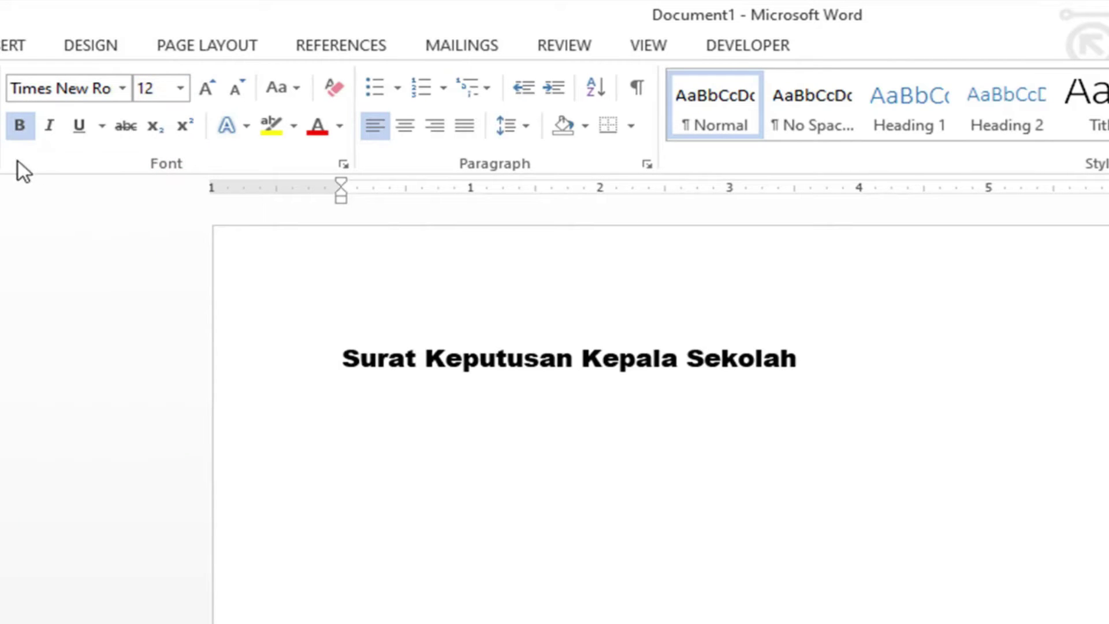
pyautogui.click(19, 126)
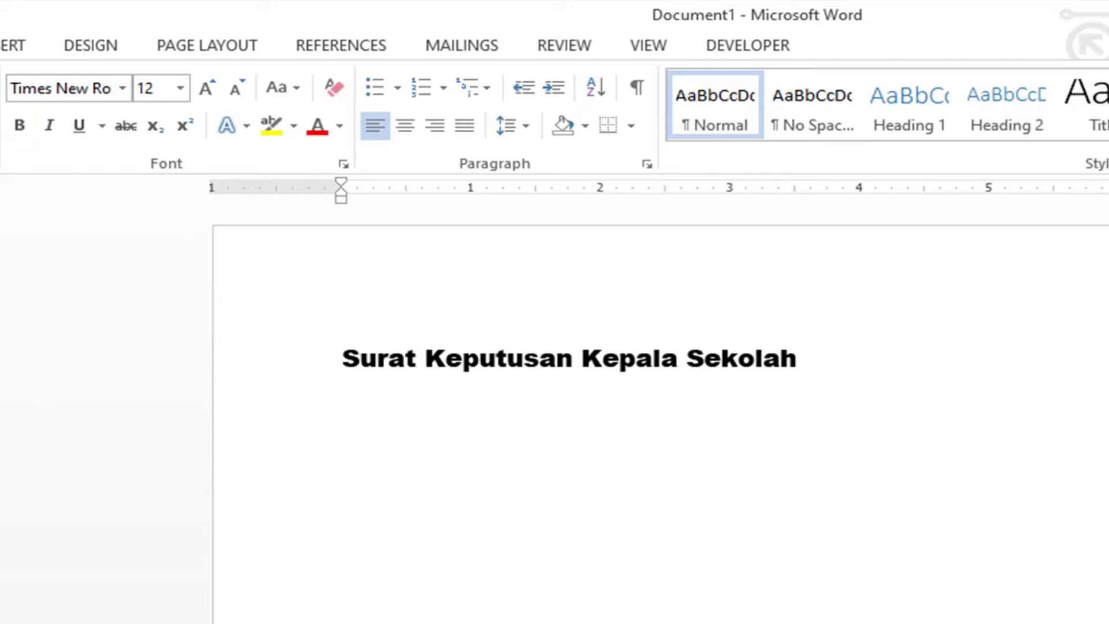
# Enter the start of the body paragraph: "Bahwa untuk meningkatkan kualitas pendidikan yang sesuai dengan konsep"
pyautogui.write('Bahwa untuk meningkat')
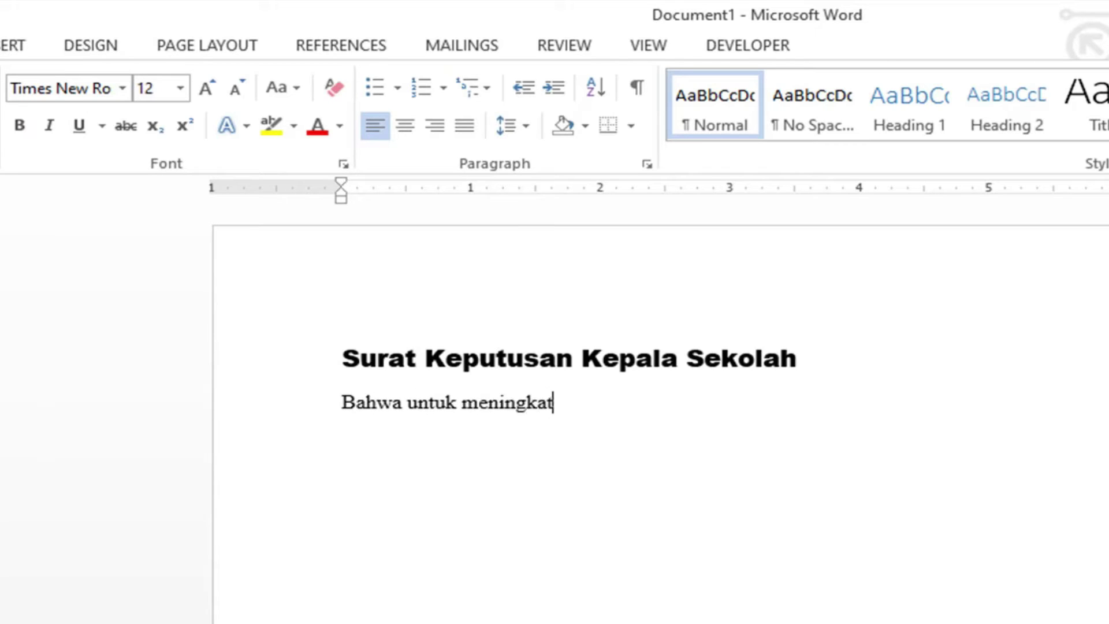
pyautogui.write('kan kualitas pend')
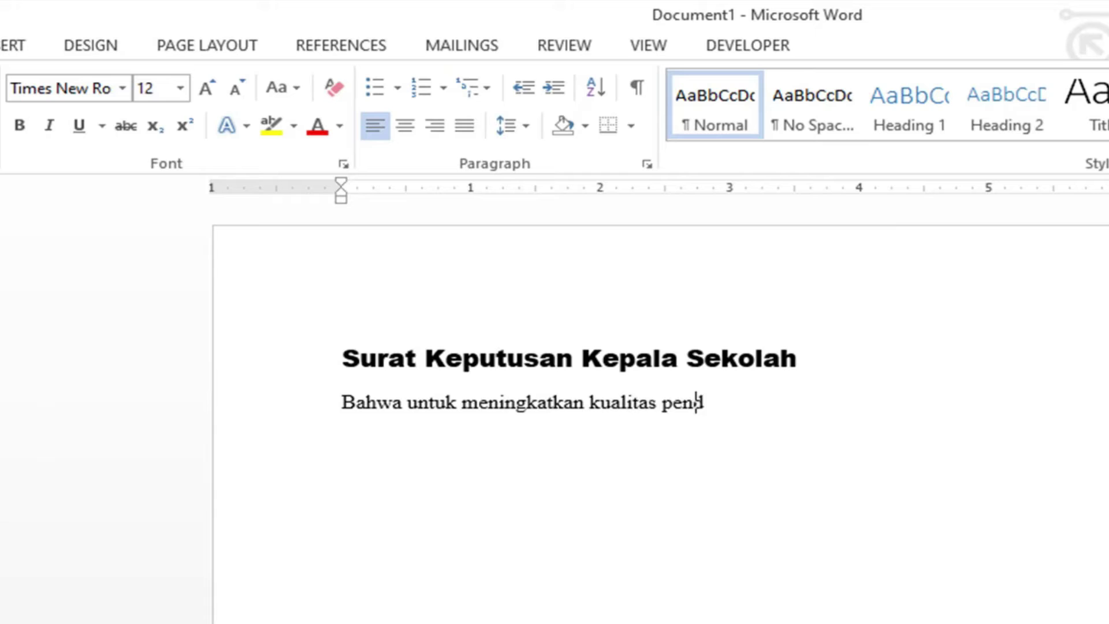
pyautogui.write('idikan yang sesuai d')
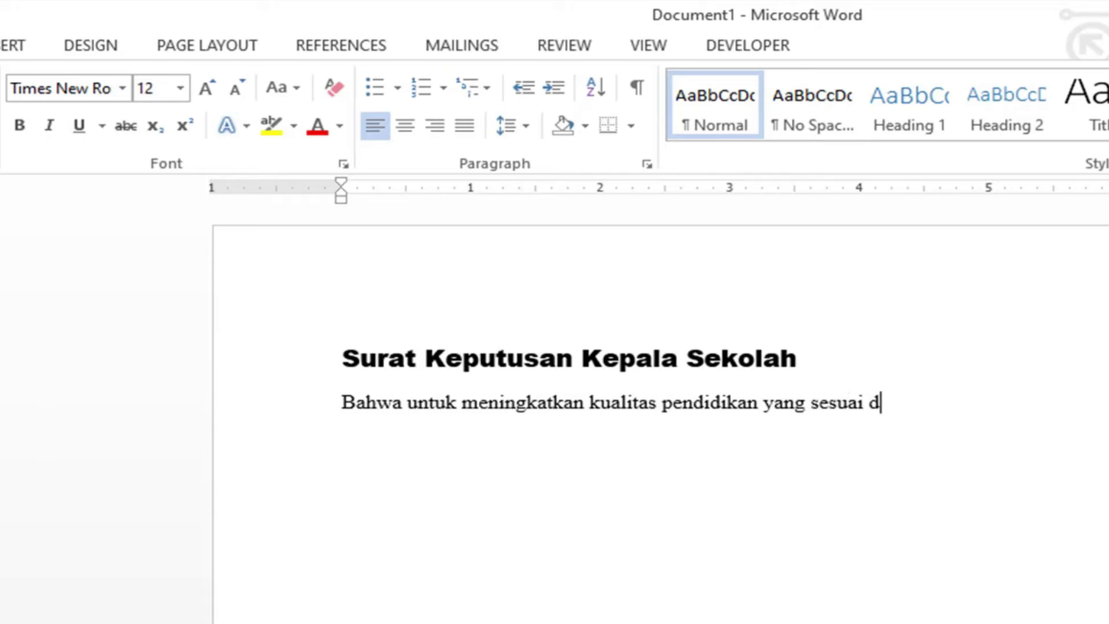
pyautogui.write('engan konsep')
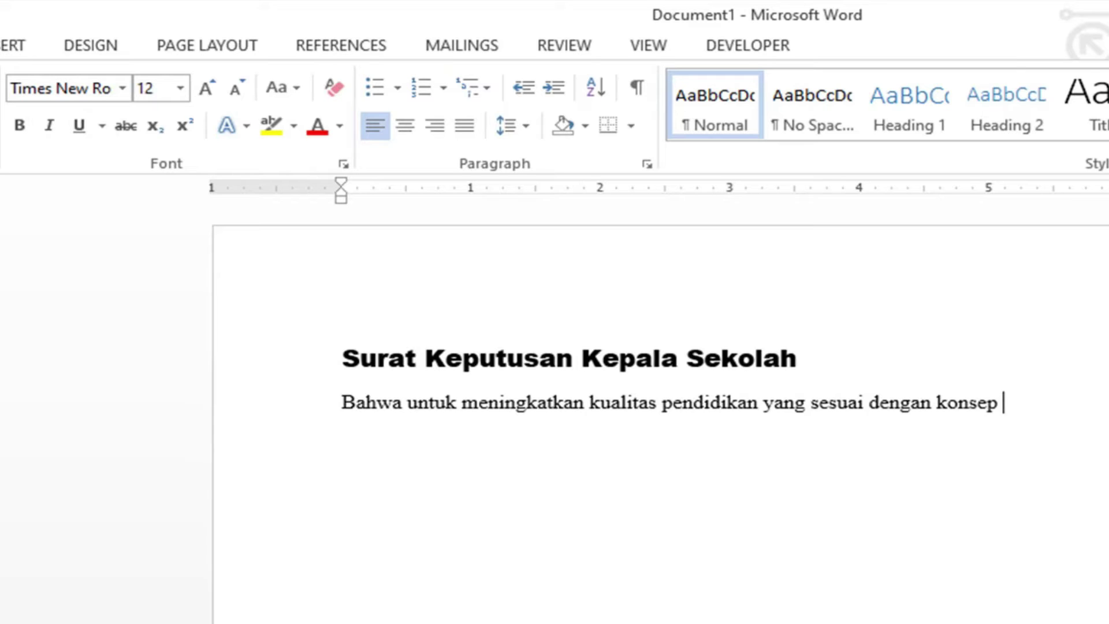
# Add the word "manajemen" in italic and return to regular text after it
pyautogui.click(53, 129)
pyautogui.write('manajemen')
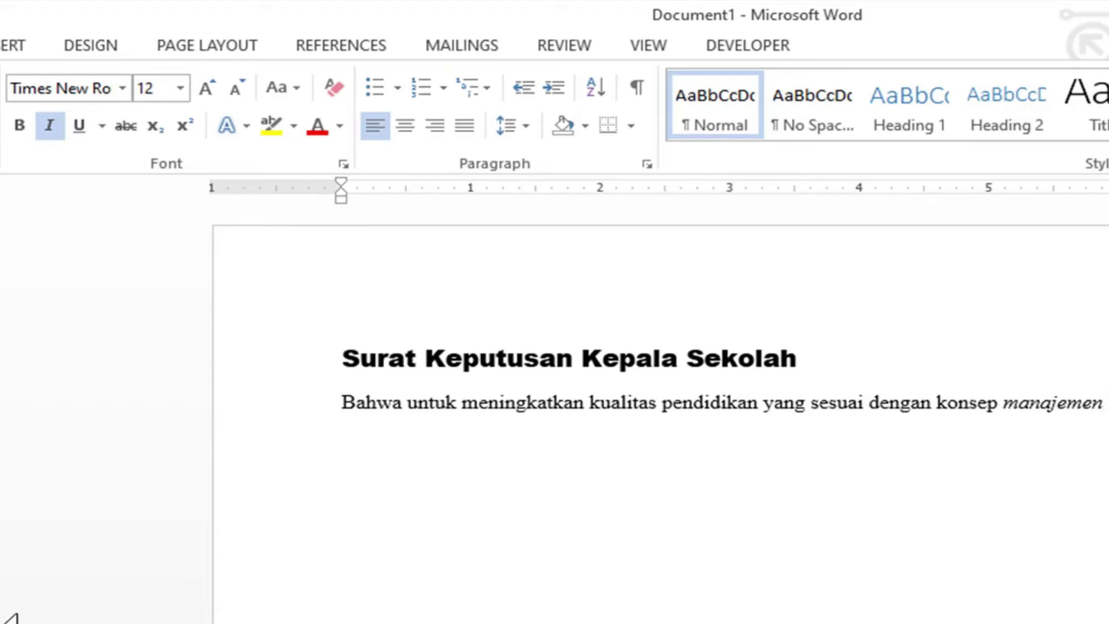
pyautogui.click(49, 125)
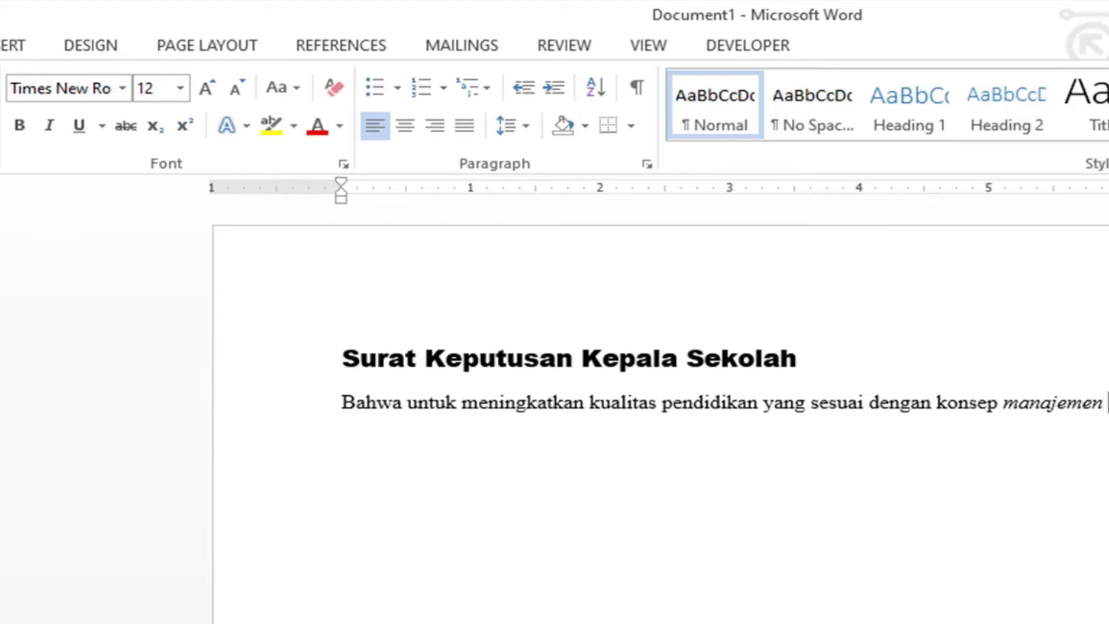
# Complete the paragraph with "berbasis sekolah, maka diperlukan identitas yang menunnukkan nilai keunggulan lembaga pendidikan."
pyautogui.write('sekolah, m')
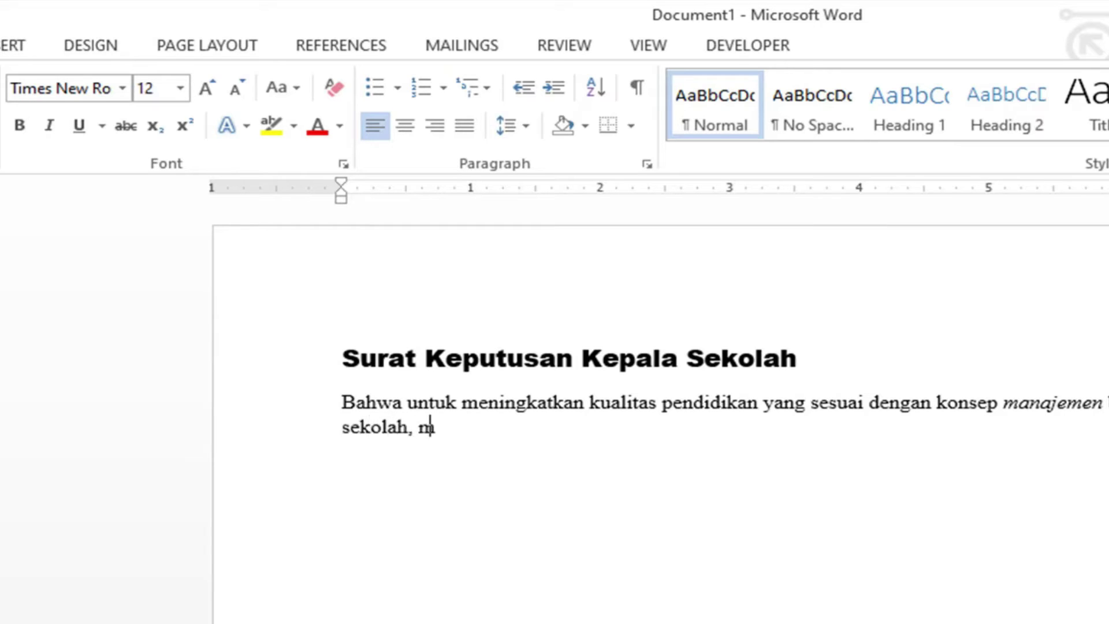
pyautogui.write('aka diperlukan identia')
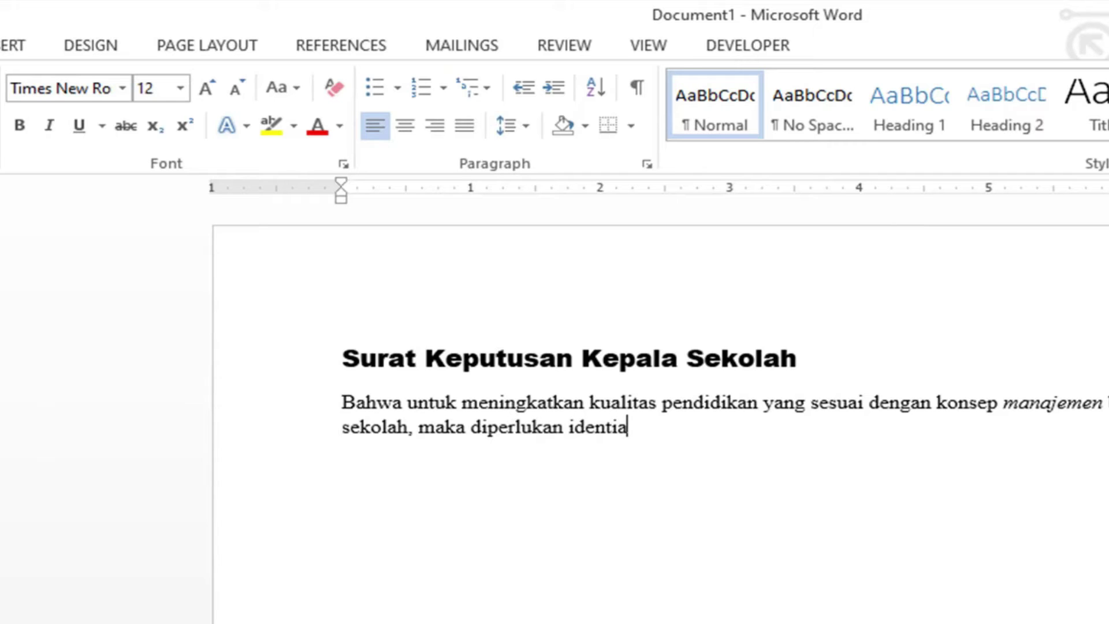
pyautogui.press('BackSpace')
pyautogui.write('t')
pyautogui.write('as yang menunnukkan nilai keung')
pyautogui.press('BackSpace')
pyautogui.write('ggulan lemb')
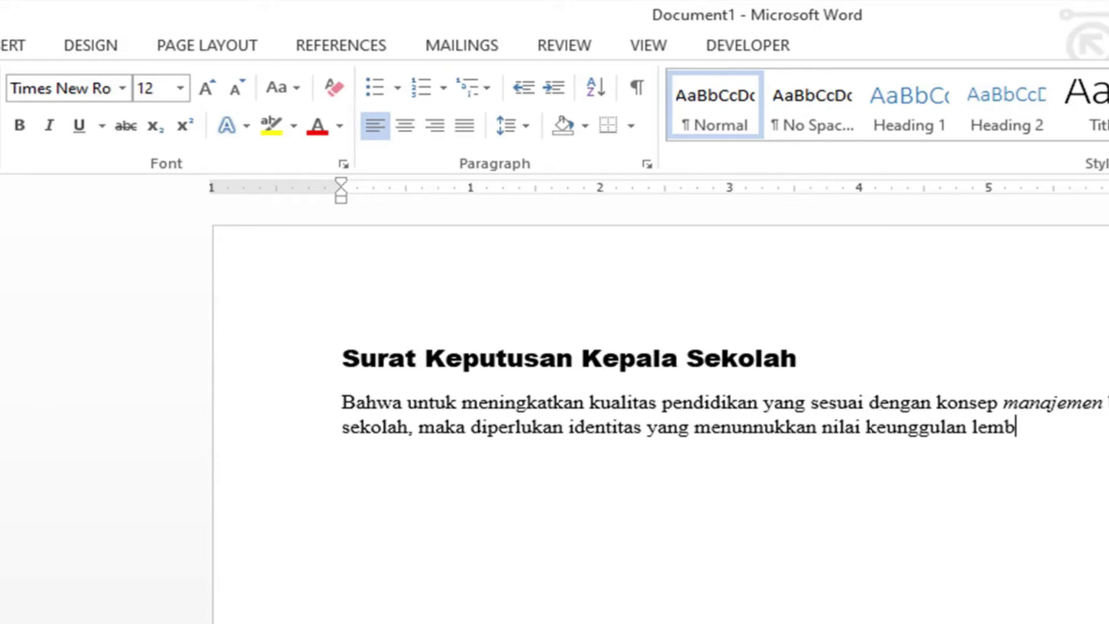
pyautogui.write('aga pendid')
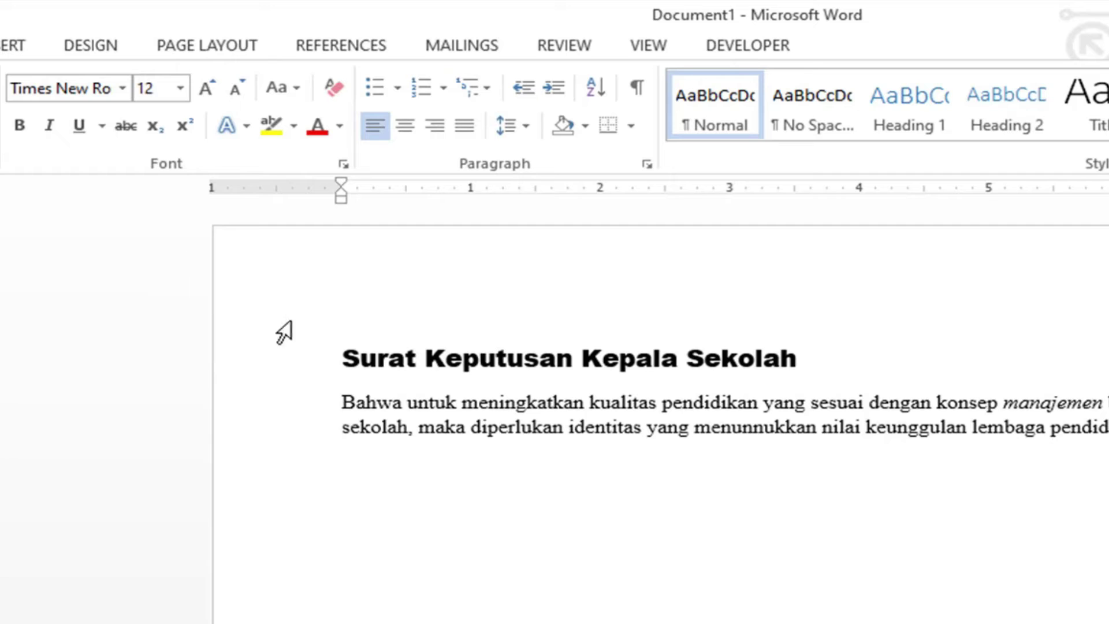
# Format the words "Bahwa untuk meningkatkan kualitas" in Bookman Old Style, size 12
pyautogui.moveTo(341, 399); pyautogui.dragTo(644, 398)
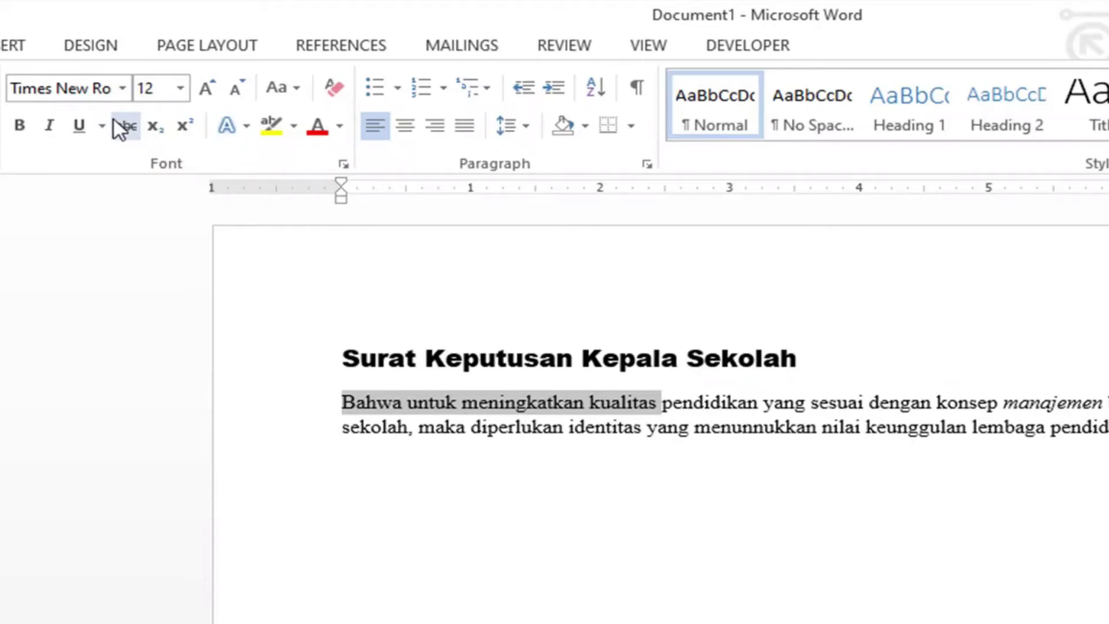
pyautogui.click(122, 86)
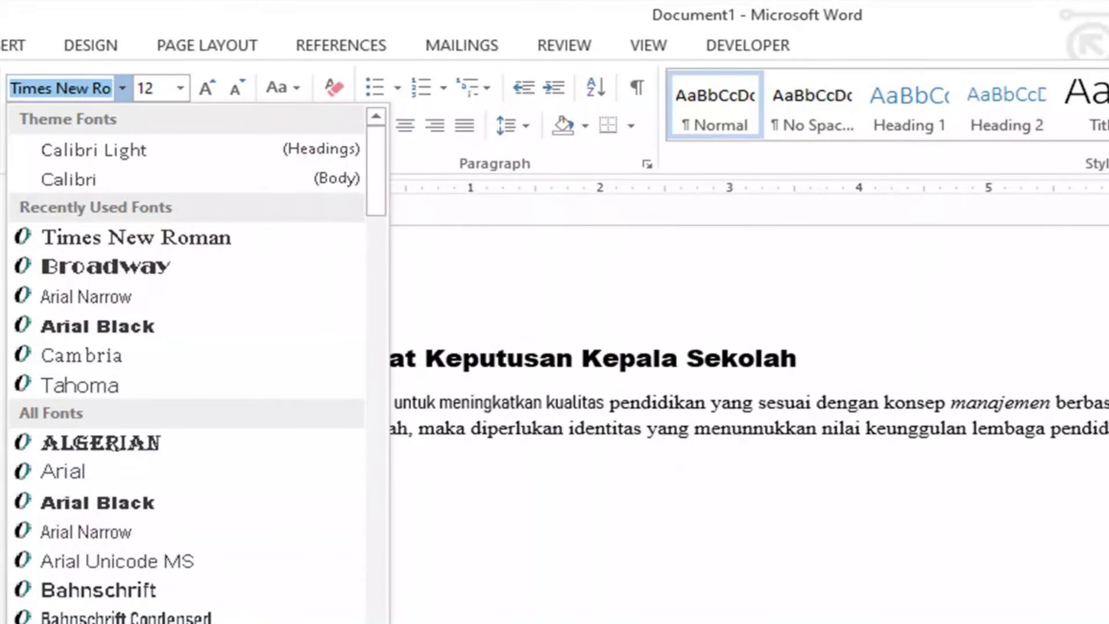
pyautogui.scroll(-2, 141, 517)
pyautogui.scroll(-4, 141, 517)
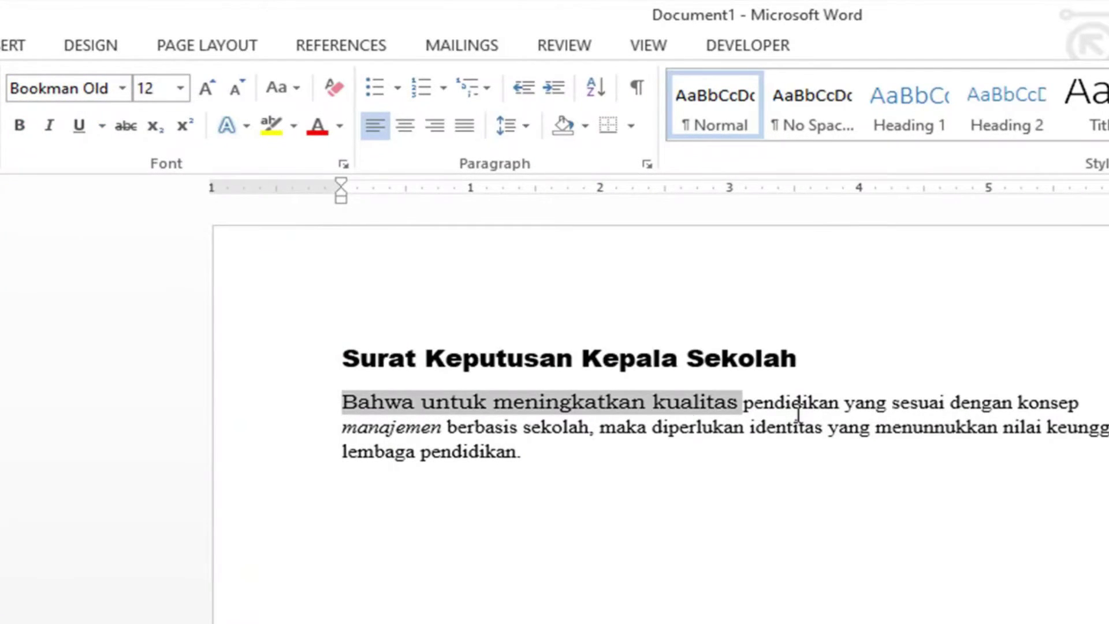
pyautogui.click(180, 88)
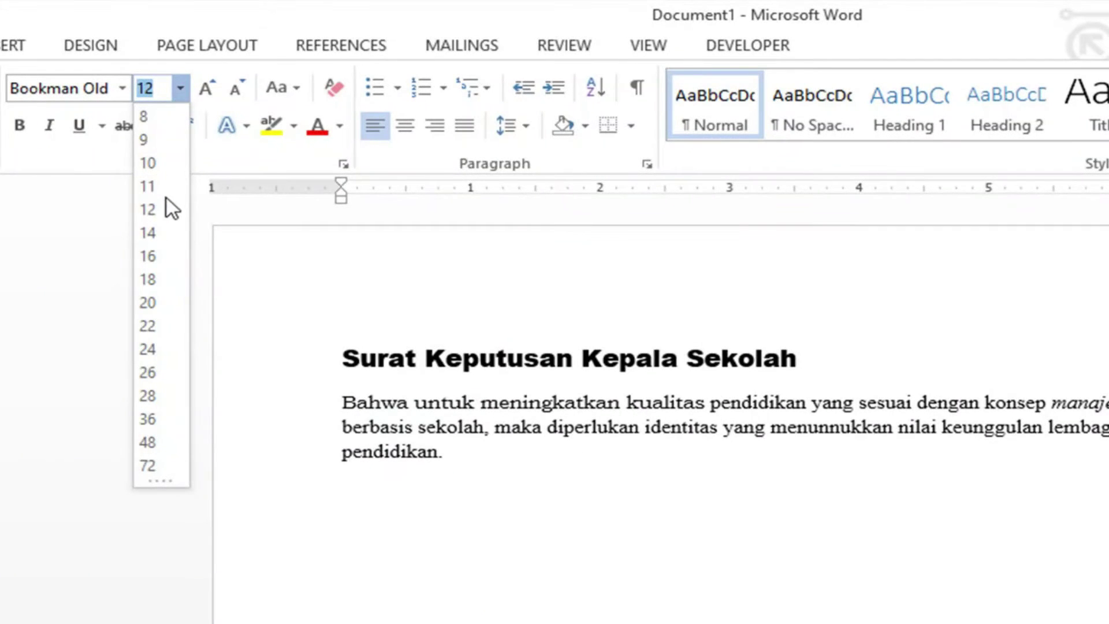
pyautogui.click(162, 213)
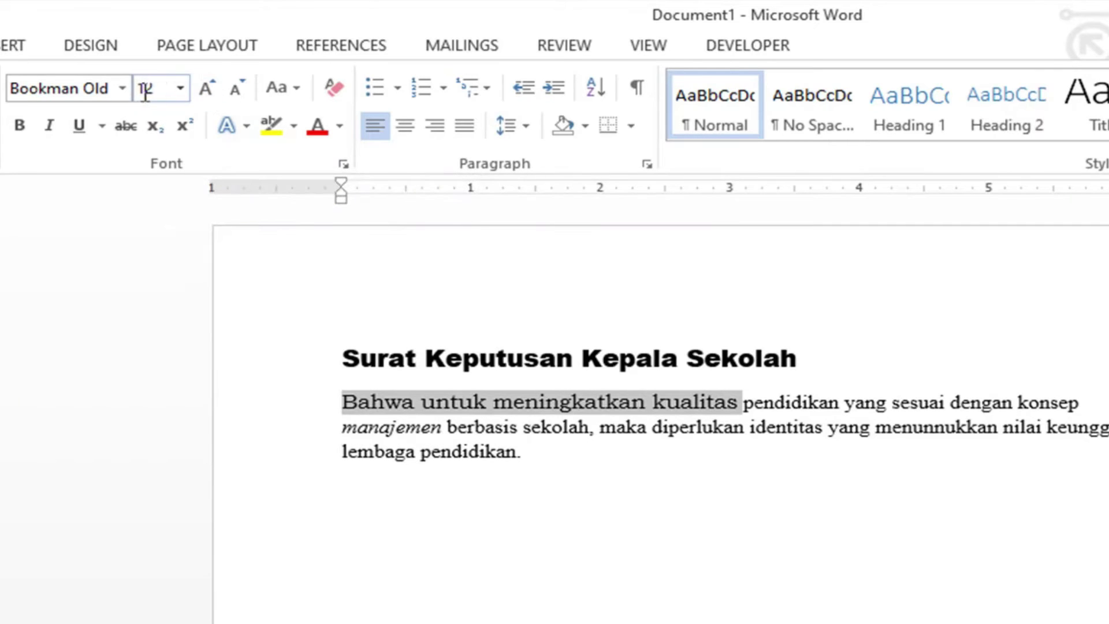
# Enlarge the selected words "Bahwa untuk meningkatkan kualitas" stepwise to size 24
pyautogui.click(209, 89)
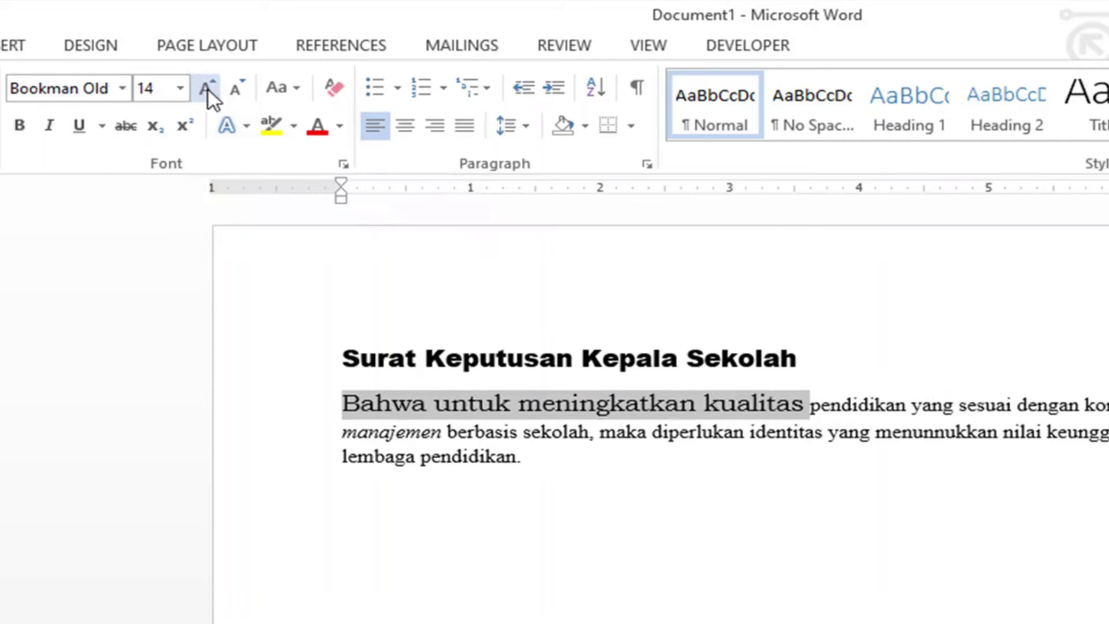
pyautogui.click(209, 89)
pyautogui.click(209, 89)
pyautogui.click(209, 89)
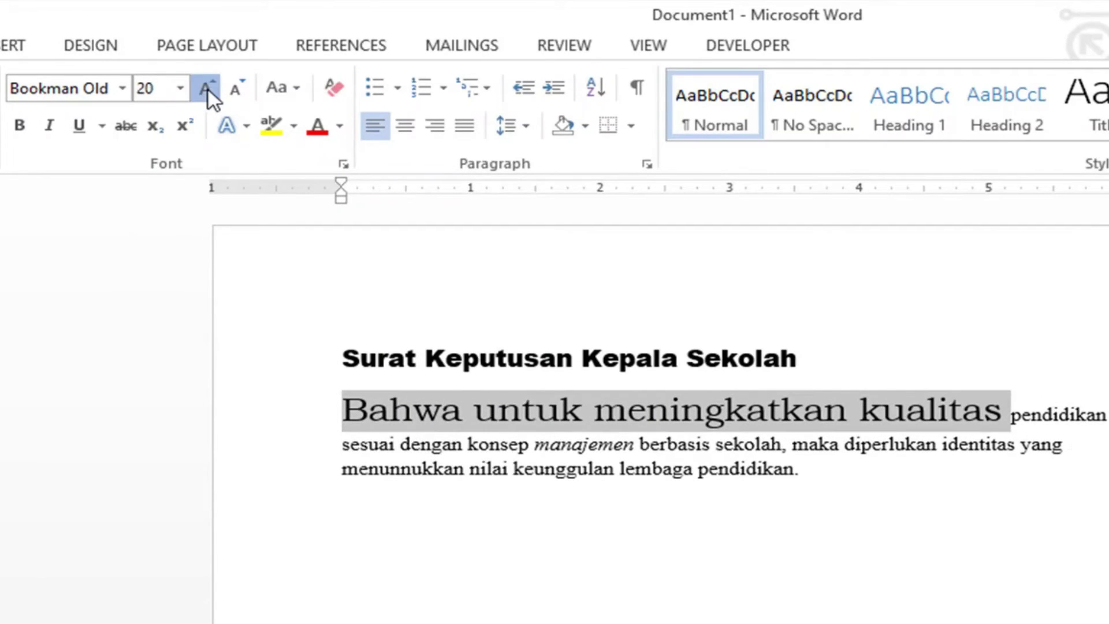
pyautogui.click(209, 89)
pyautogui.click(209, 89)
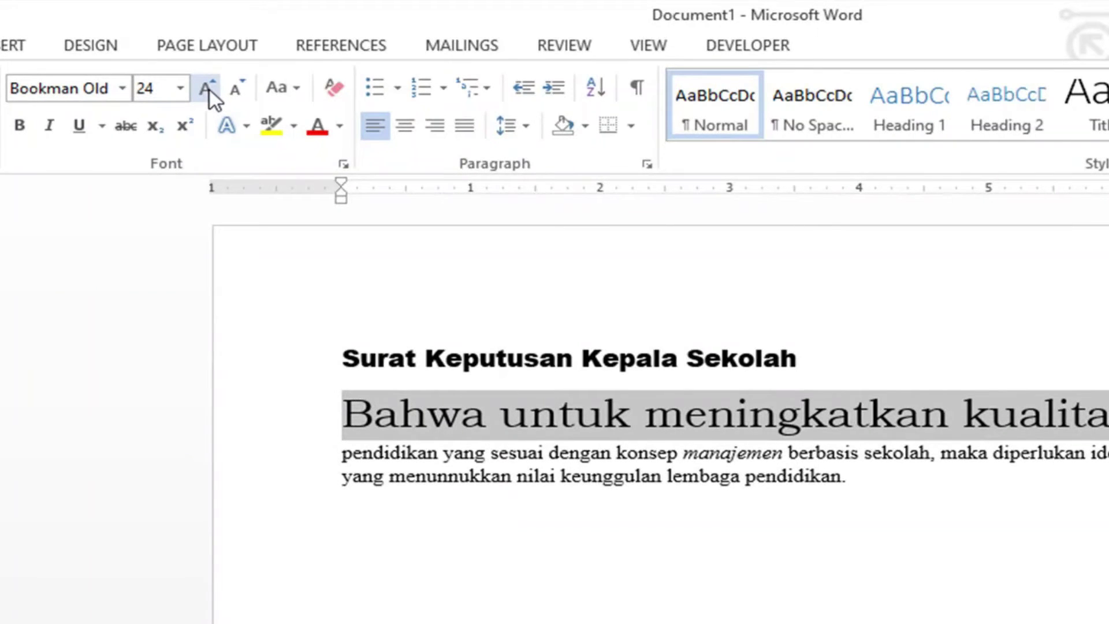
# Shrink the selected words "Bahwa untuk meningkatkan kualitas" stepwise to size 12
pyautogui.click(243, 92)
pyautogui.click(243, 92)
pyautogui.click(242, 93)
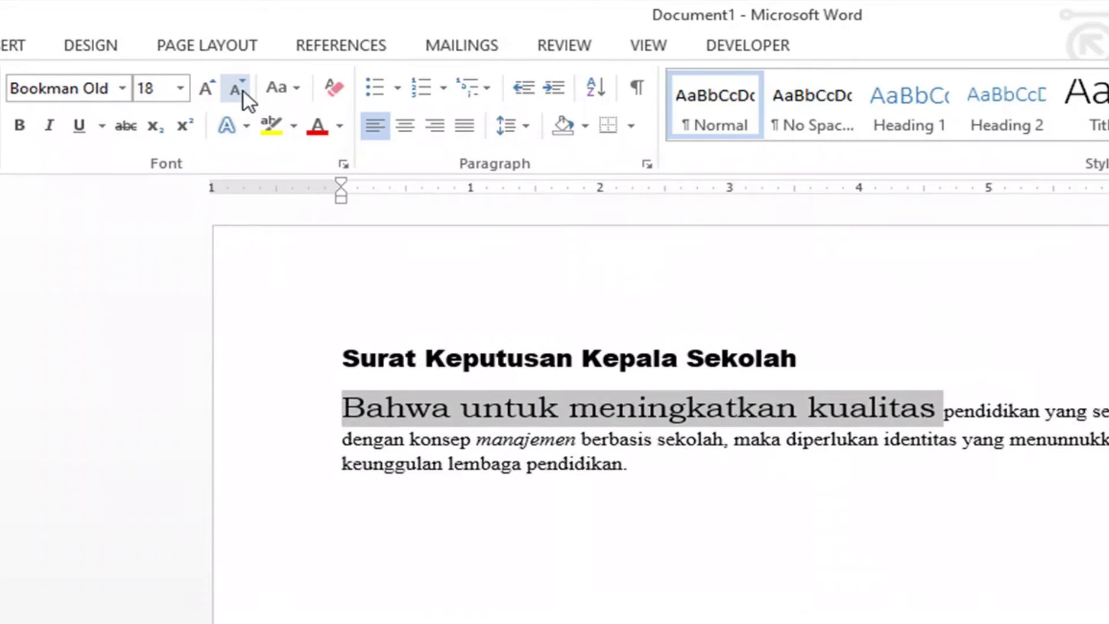
pyautogui.click(243, 93)
pyautogui.click(243, 93)
pyautogui.click(242, 93)
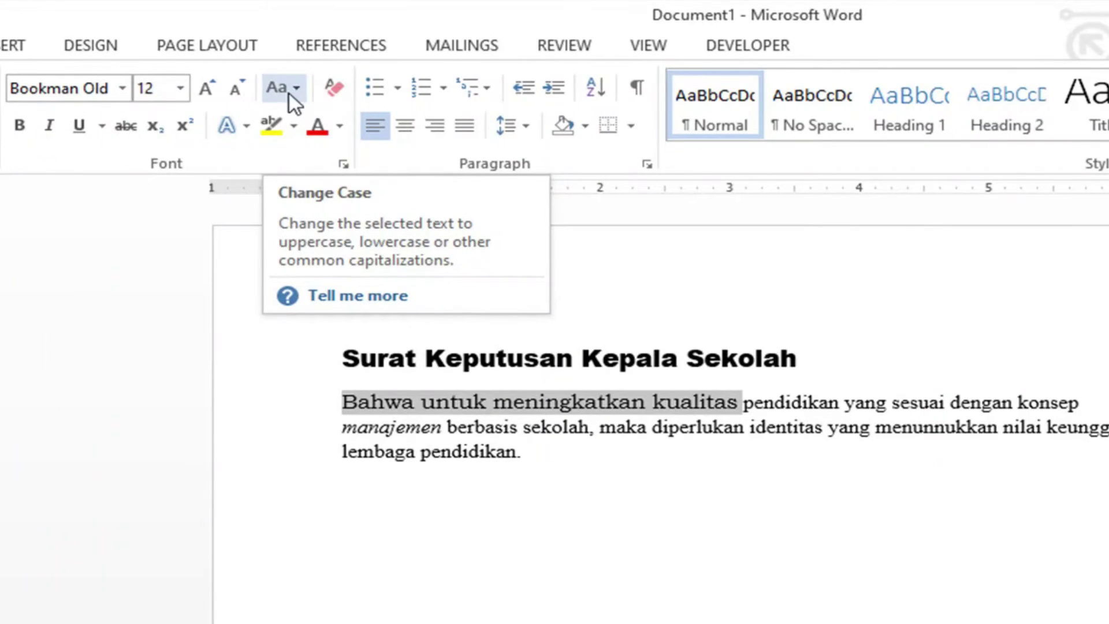
# Select the whole body paragraph and apply Sentence case to it
pyautogui.click(530, 463)
pyautogui.moveTo(346, 403); pyautogui.dragTo(562, 448)
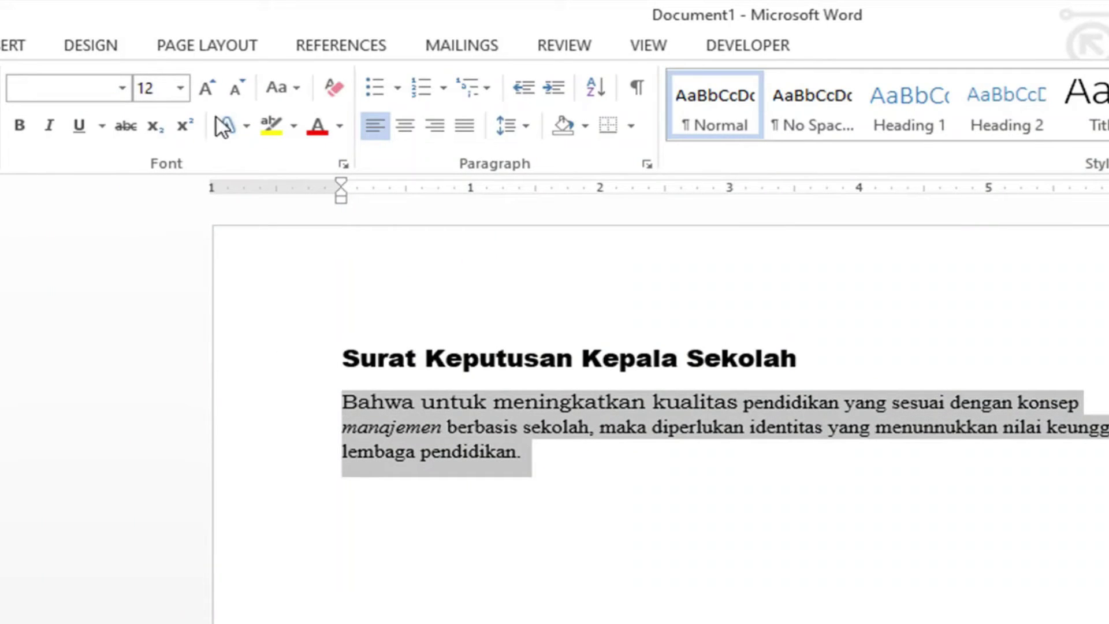
pyautogui.click(298, 86)
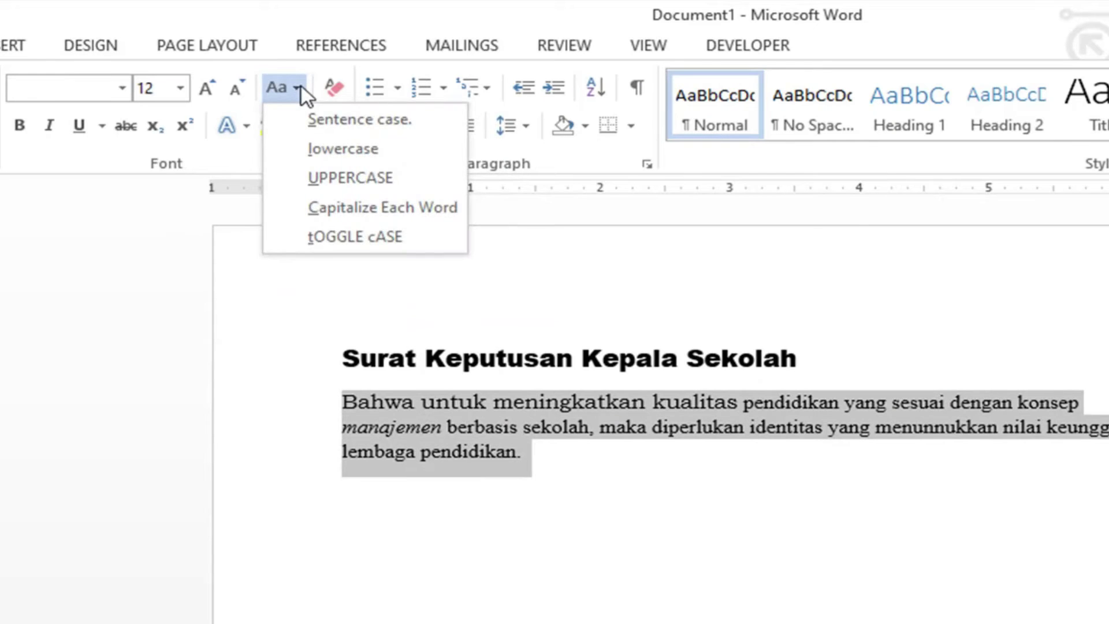
pyautogui.click(421, 123)
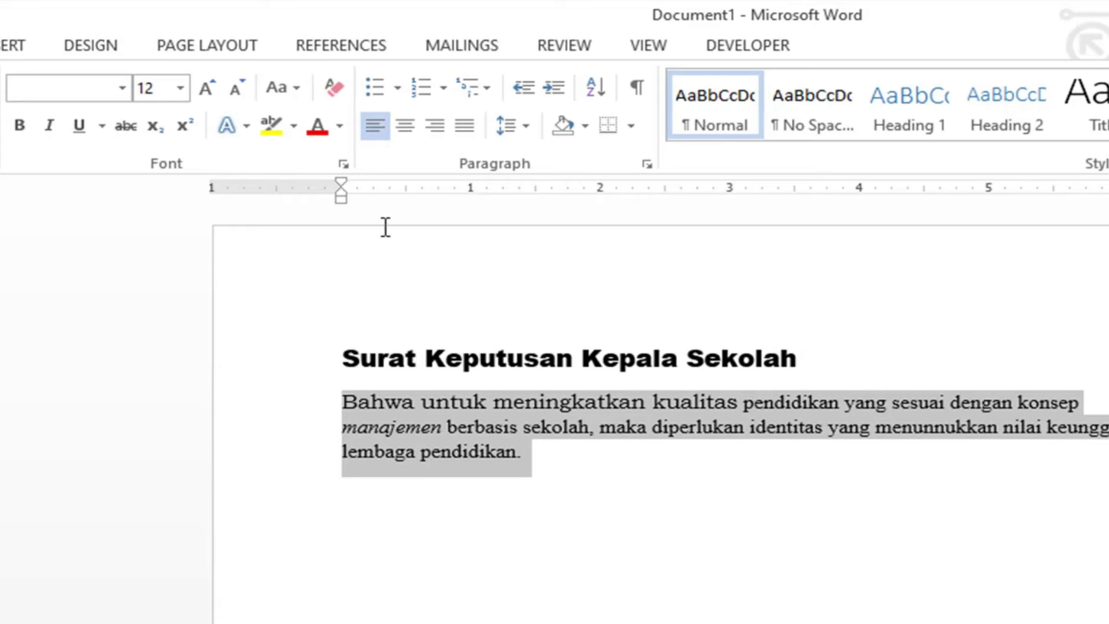
# Change the selected body paragraph to lowercase and after that to UPPERCASE
pyautogui.click(295, 89)
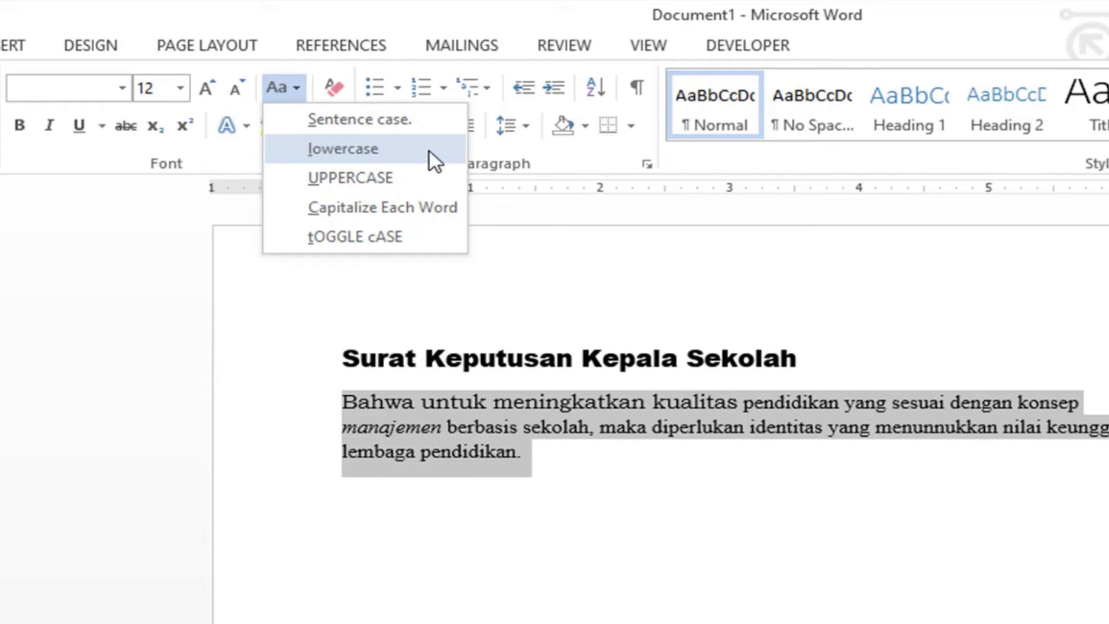
pyautogui.click(389, 149)
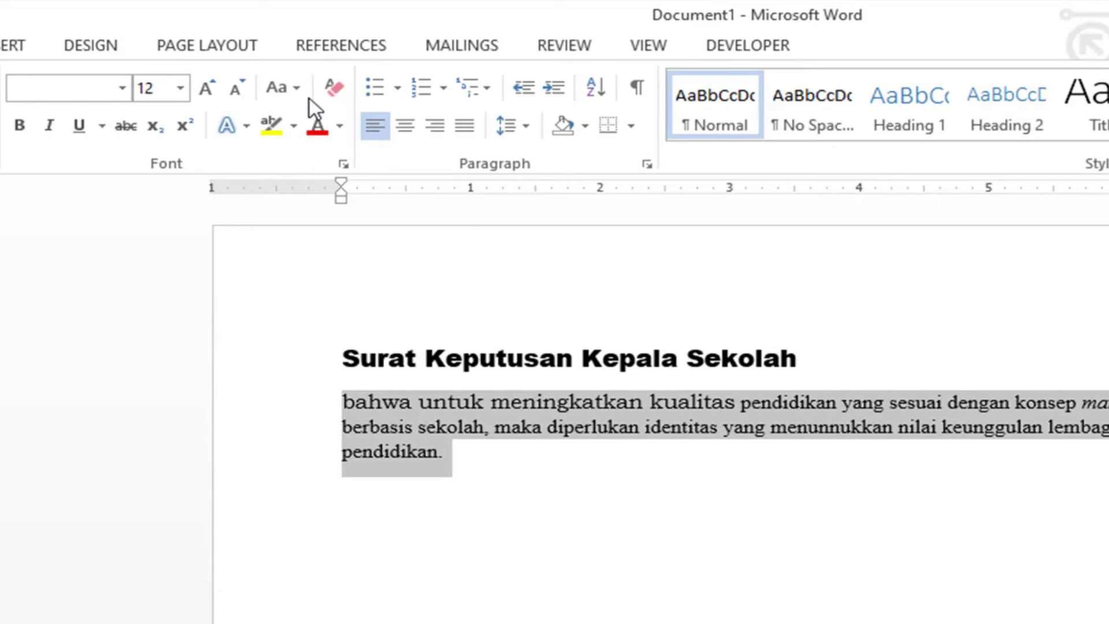
pyautogui.click(297, 87)
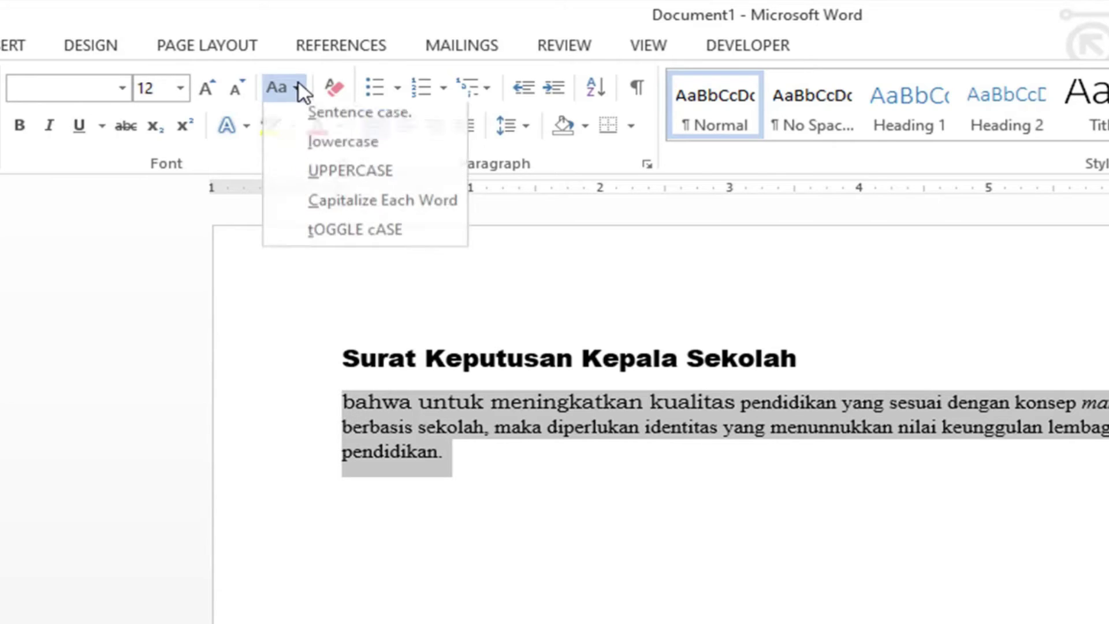
pyautogui.click(405, 178)
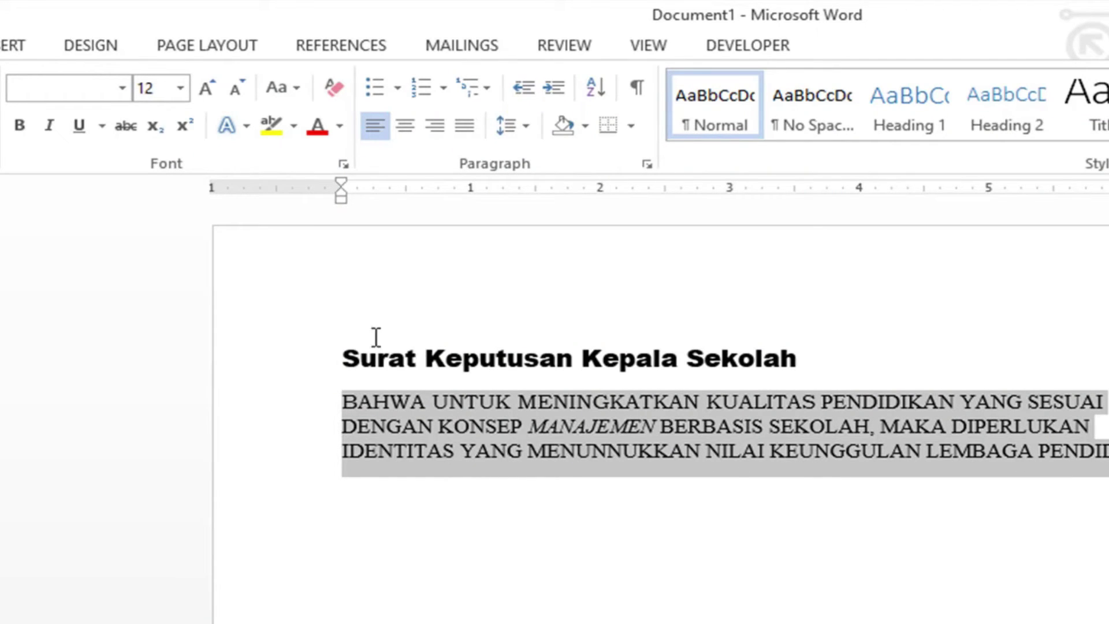
# Apply Capitalize Each Word to the selected body paragraph, followed by tOGGLE cASE
pyautogui.click(296, 91)
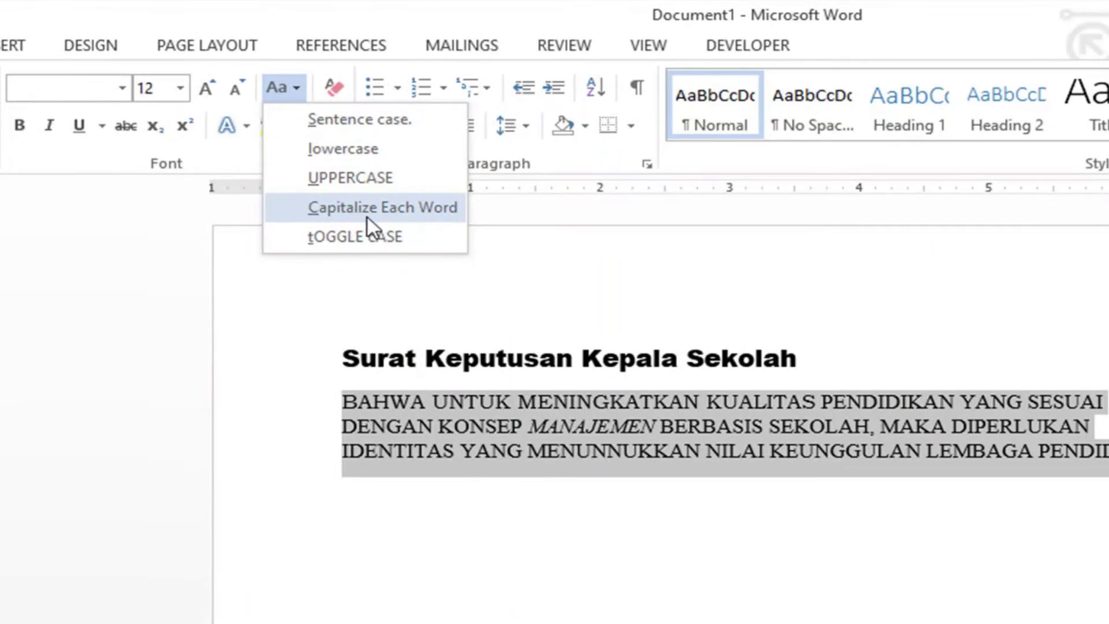
pyautogui.click(420, 208)
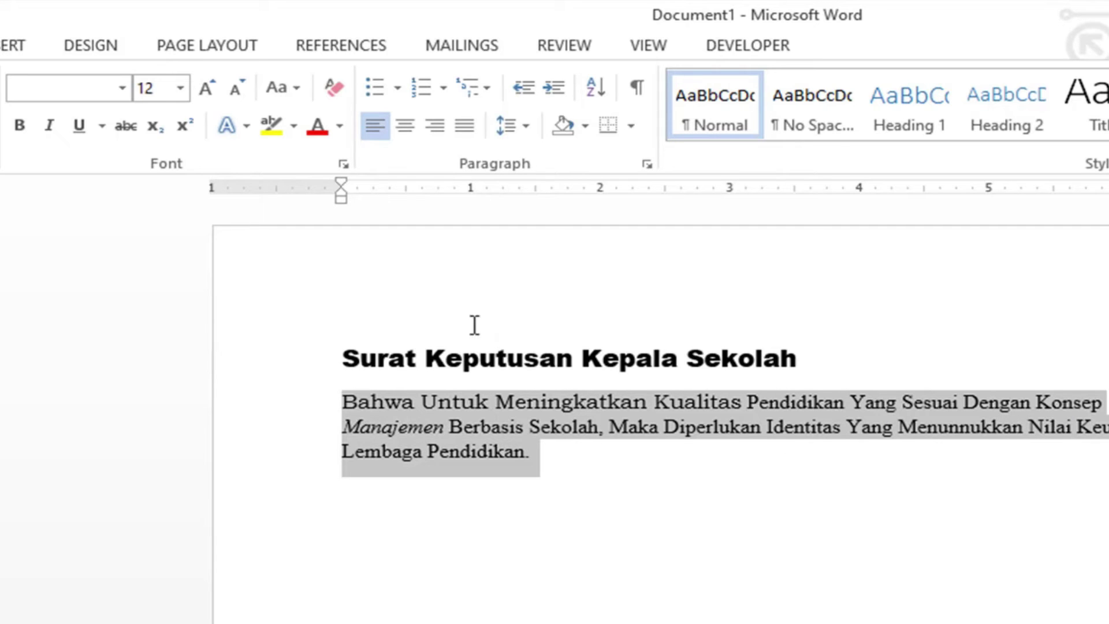
pyautogui.click(294, 88)
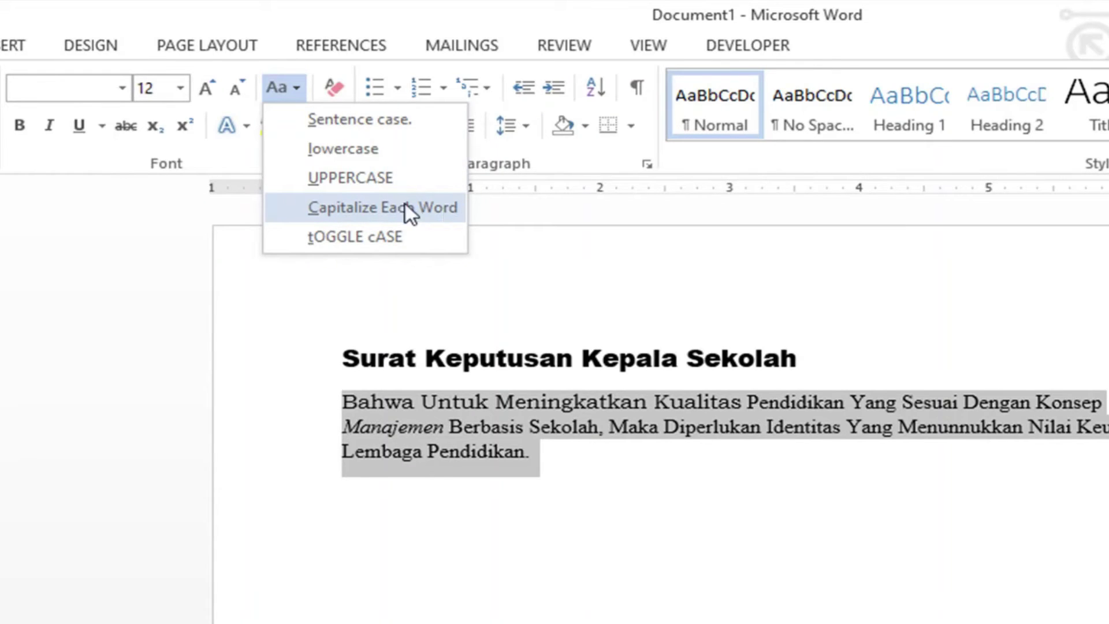
pyautogui.click(327, 240)
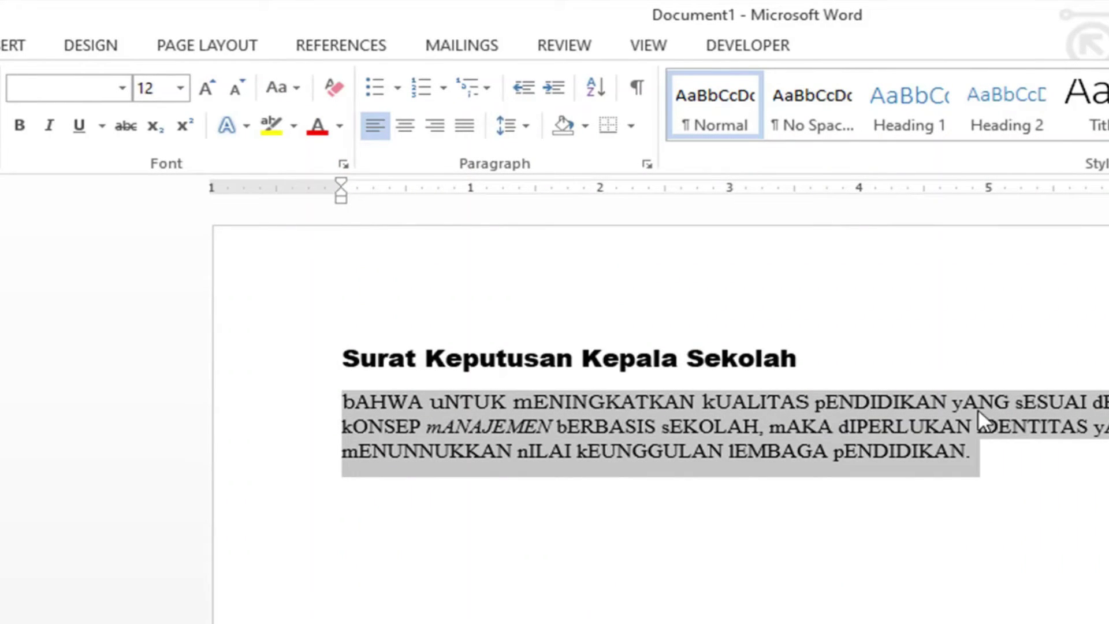
# Apply Sentence case to the body paragraph, and clear all formatting from the title and body text together
pyautogui.click(293, 85)
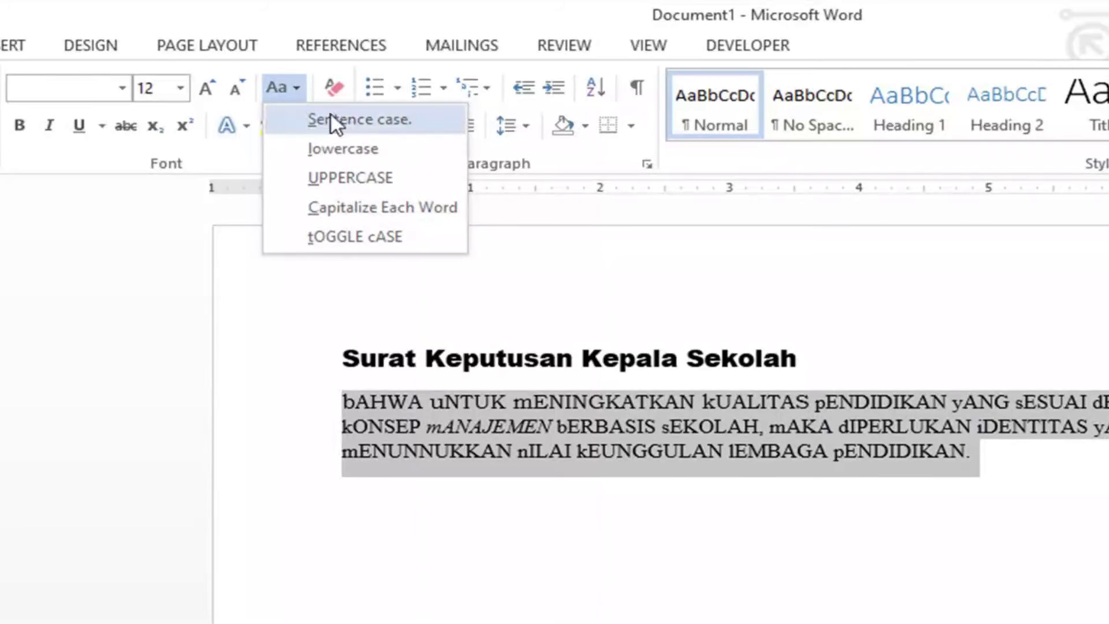
pyautogui.click(334, 121)
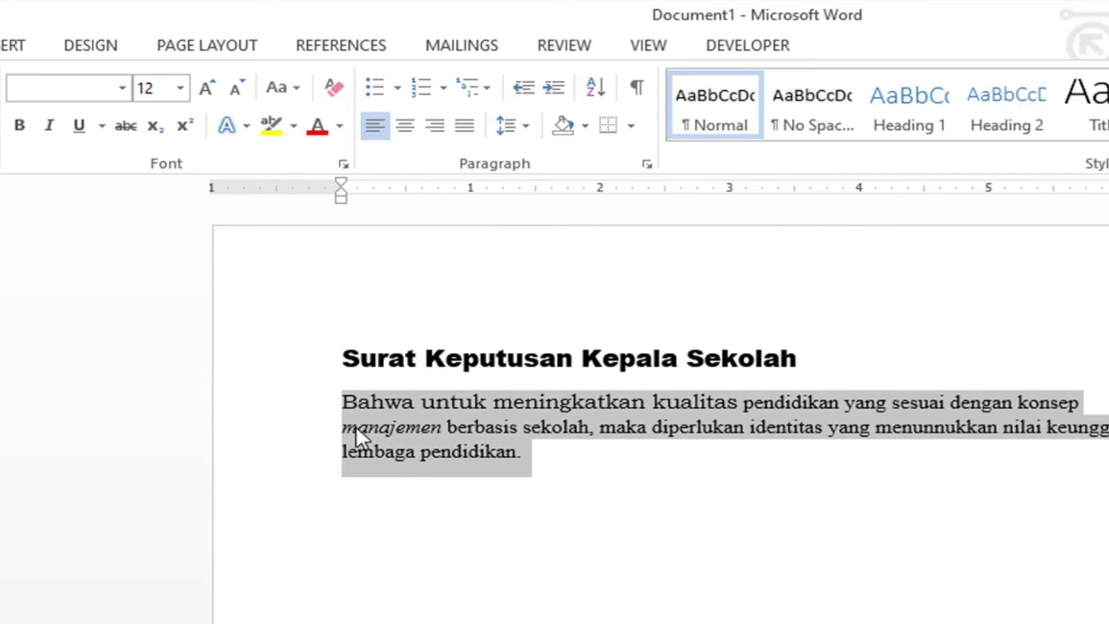
pyautogui.moveTo(342, 359); pyautogui.dragTo(594, 475)
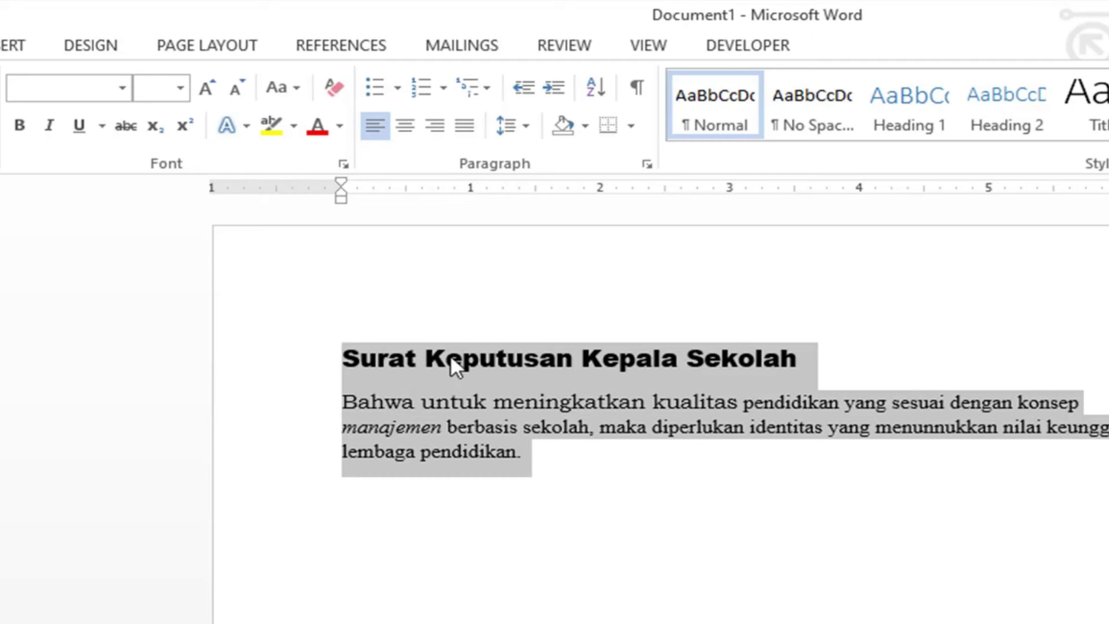
pyautogui.click(338, 85)
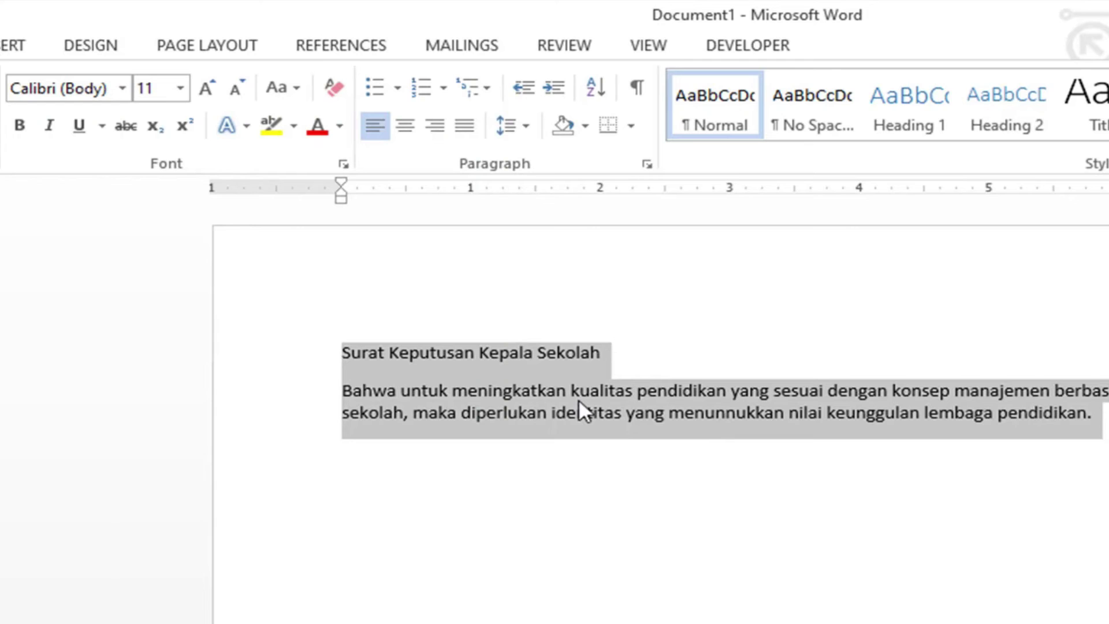
pyautogui.click(636, 344)
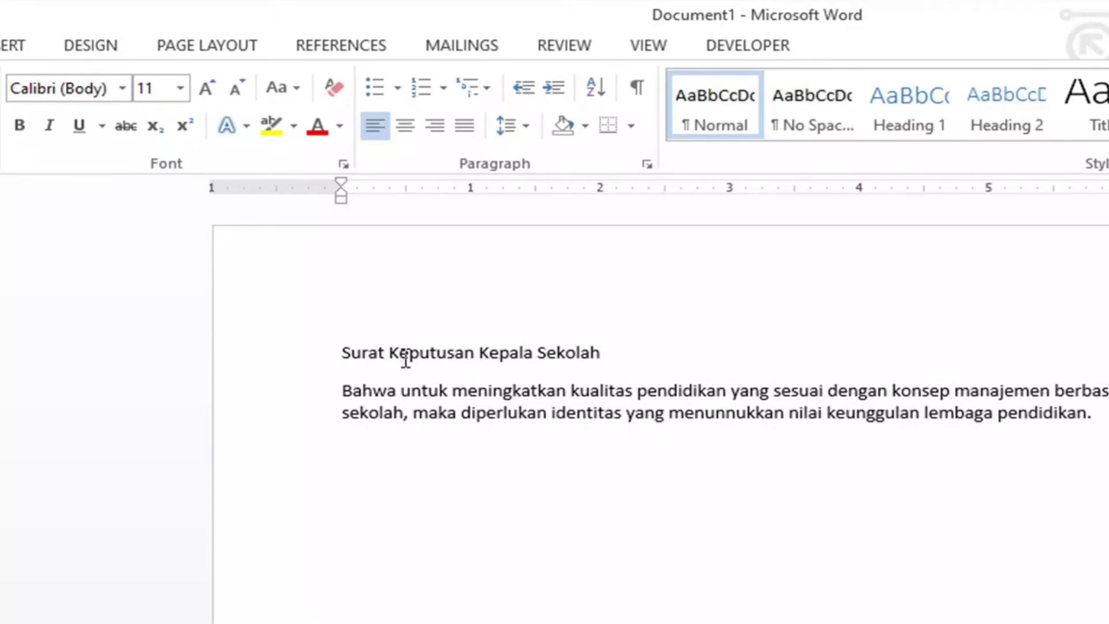
# Select the word "Bahwa" and try bold and italic on it in turn, removing each again
pyautogui.moveTo(344, 352); pyautogui.dragTo(471, 354)
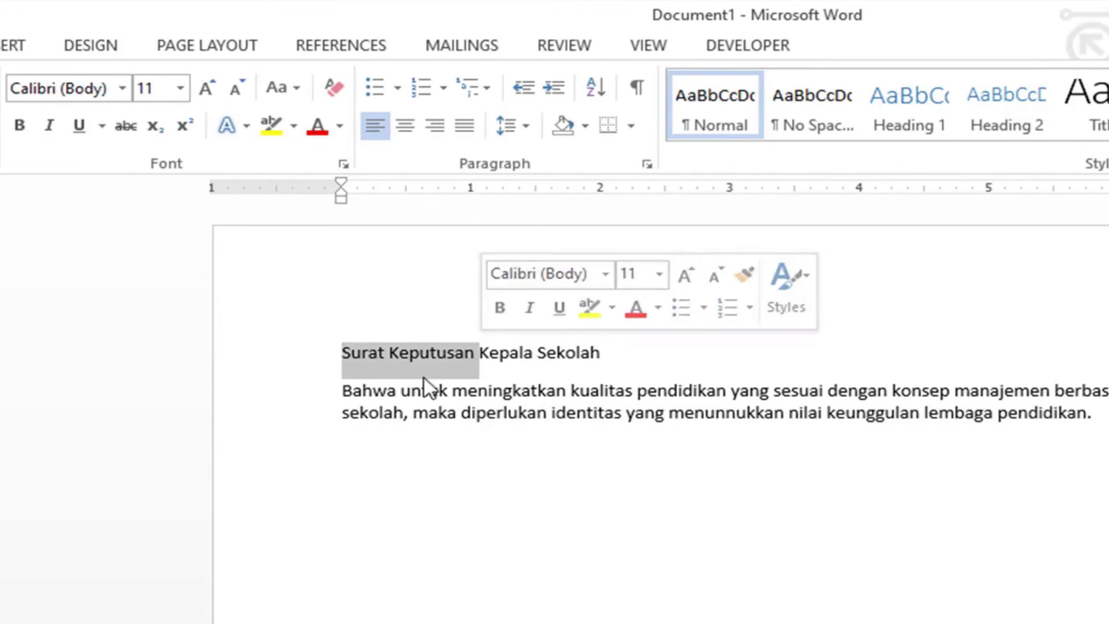
pyautogui.moveTo(342, 391); pyautogui.dragTo(398, 391)
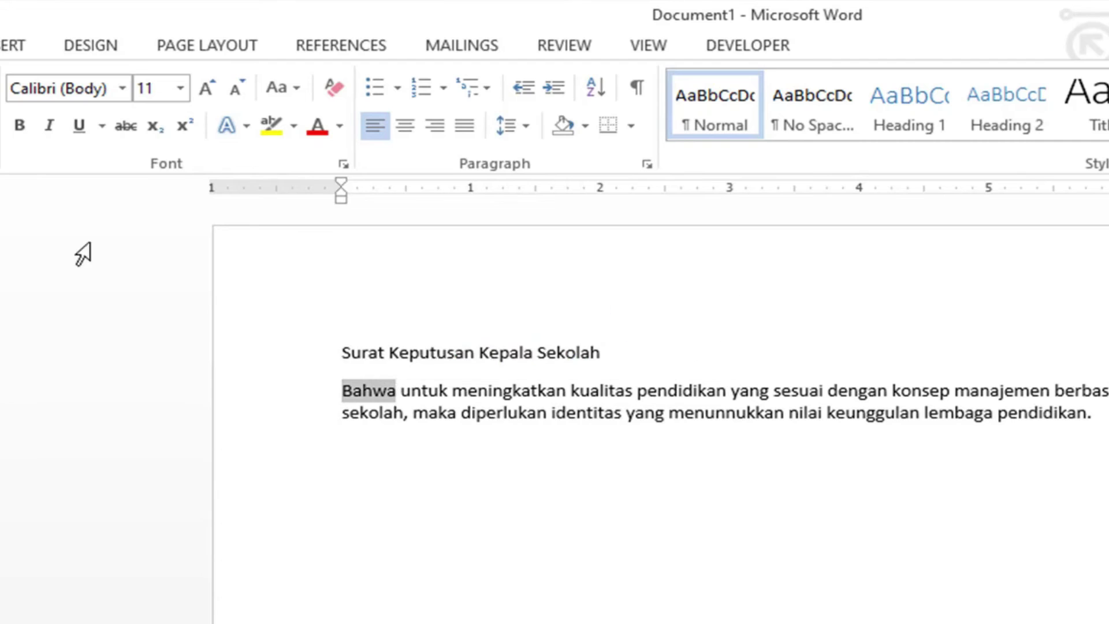
pyautogui.click(25, 131)
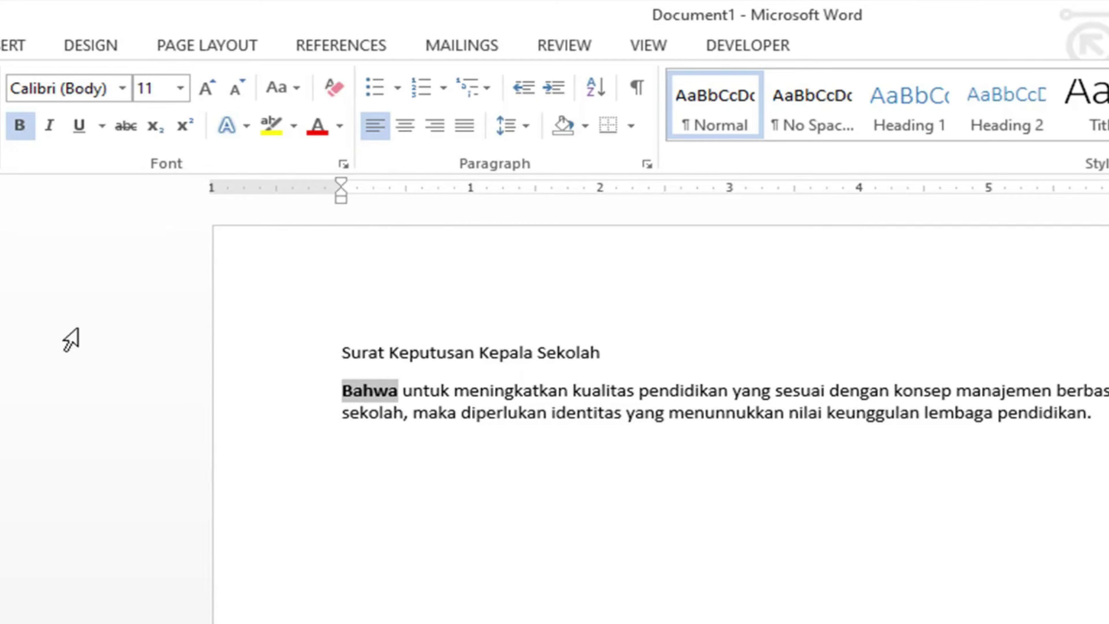
pyautogui.click(18, 125)
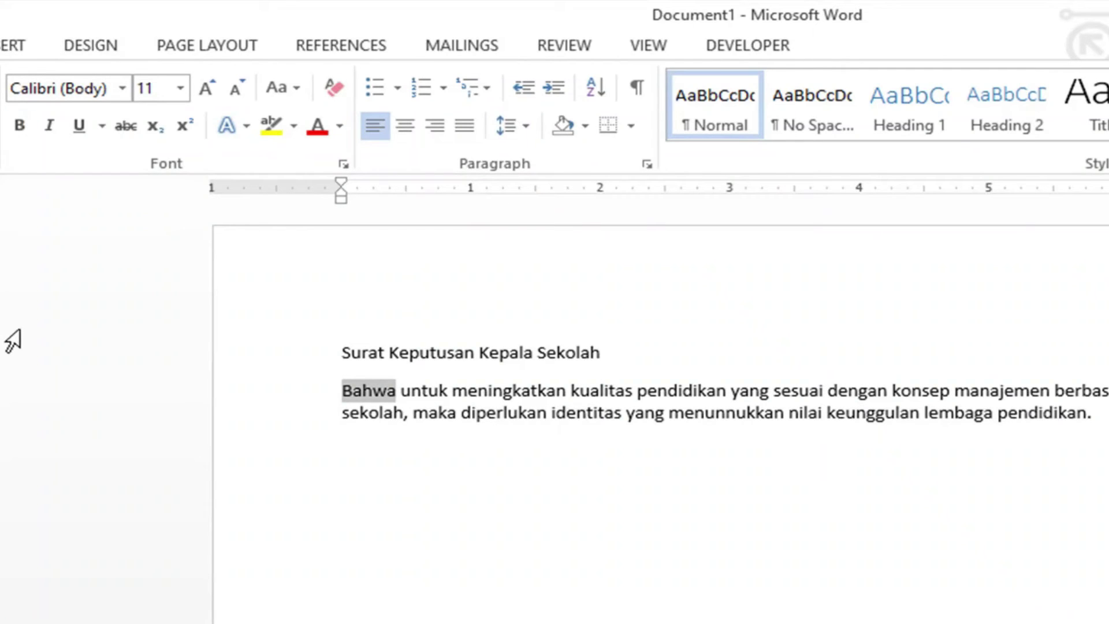
pyautogui.click(20, 125)
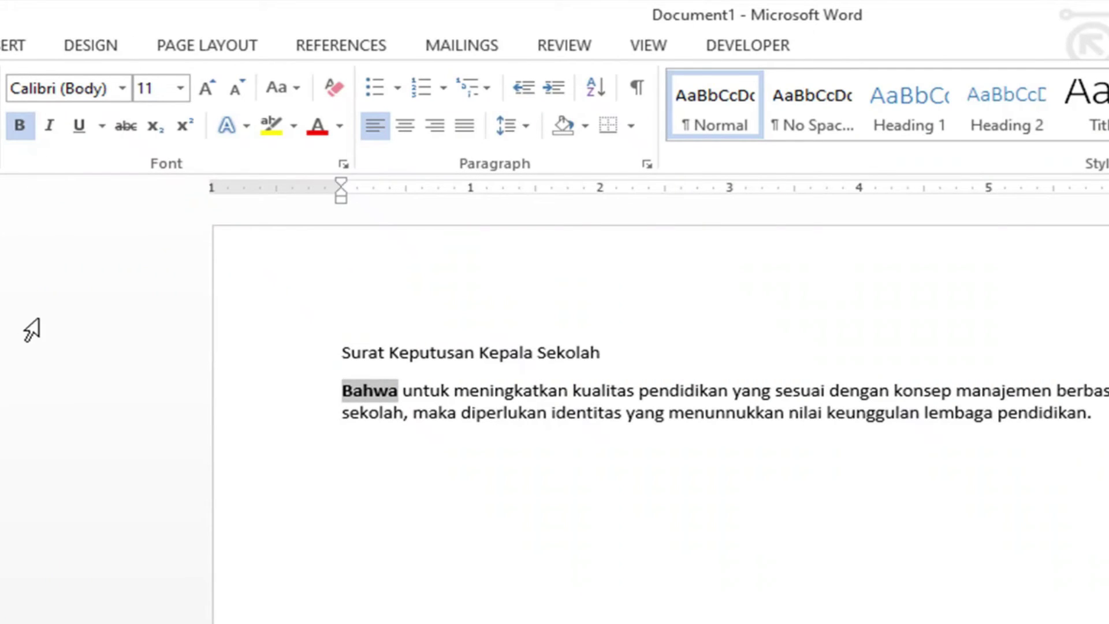
pyautogui.click(20, 125)
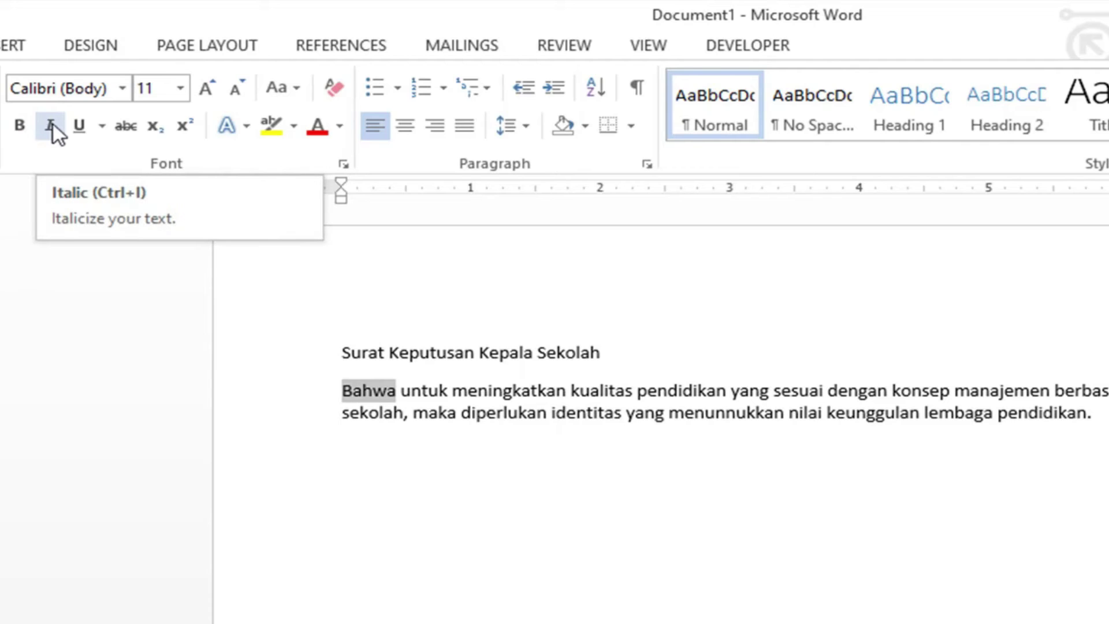
pyautogui.click(53, 124)
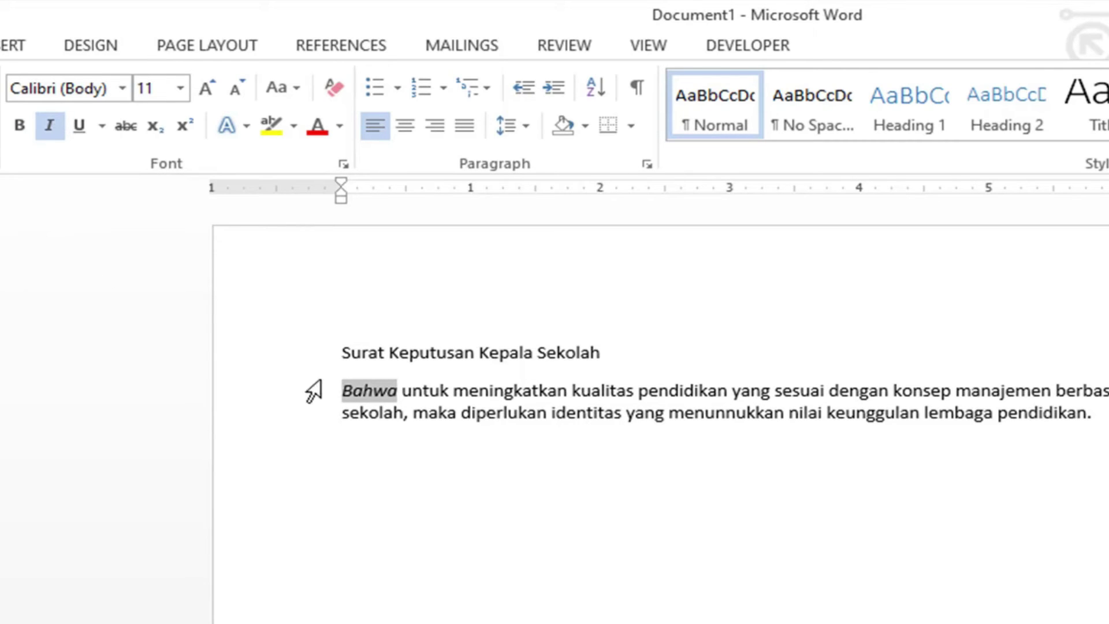
pyautogui.click(49, 127)
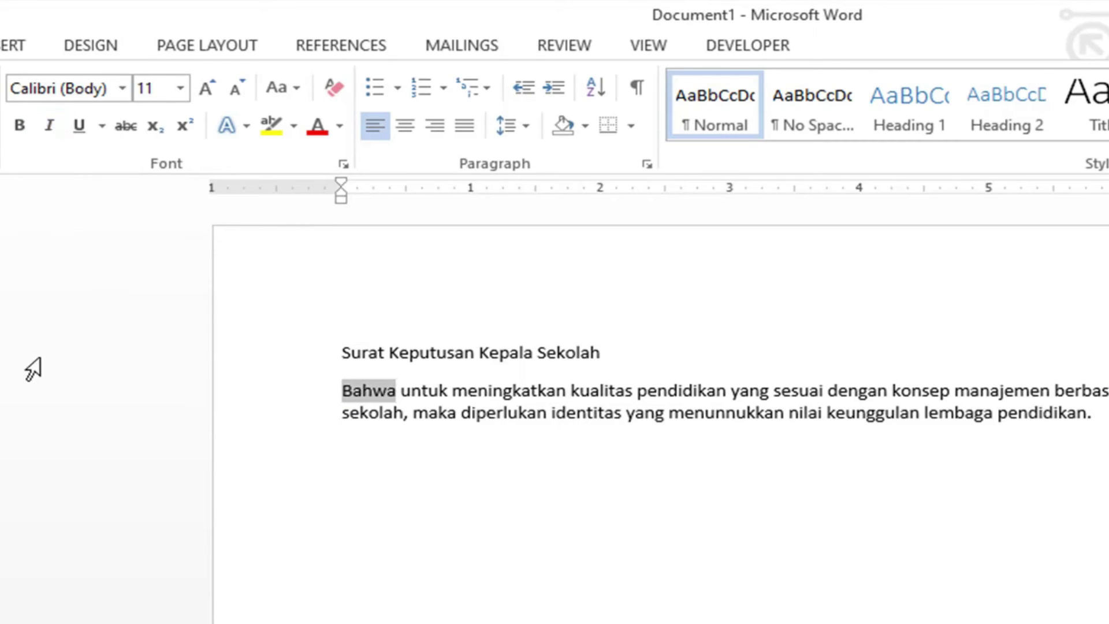
# Underline "Bahwa", change the underline to the wavy style, and remove the underline
pyautogui.click(80, 125)
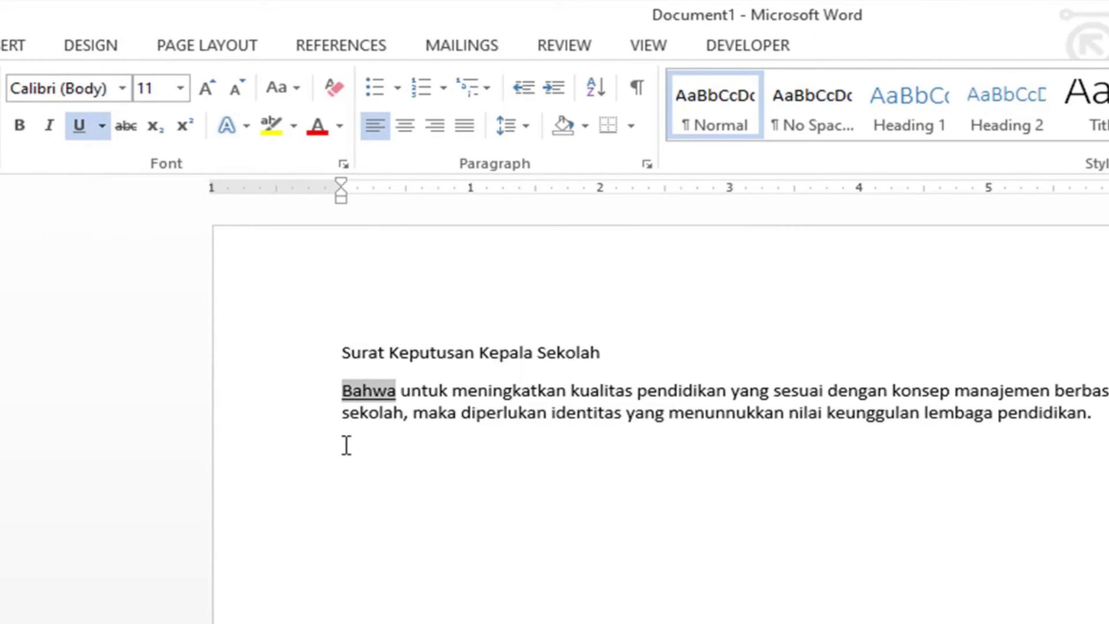
pyautogui.click(101, 126)
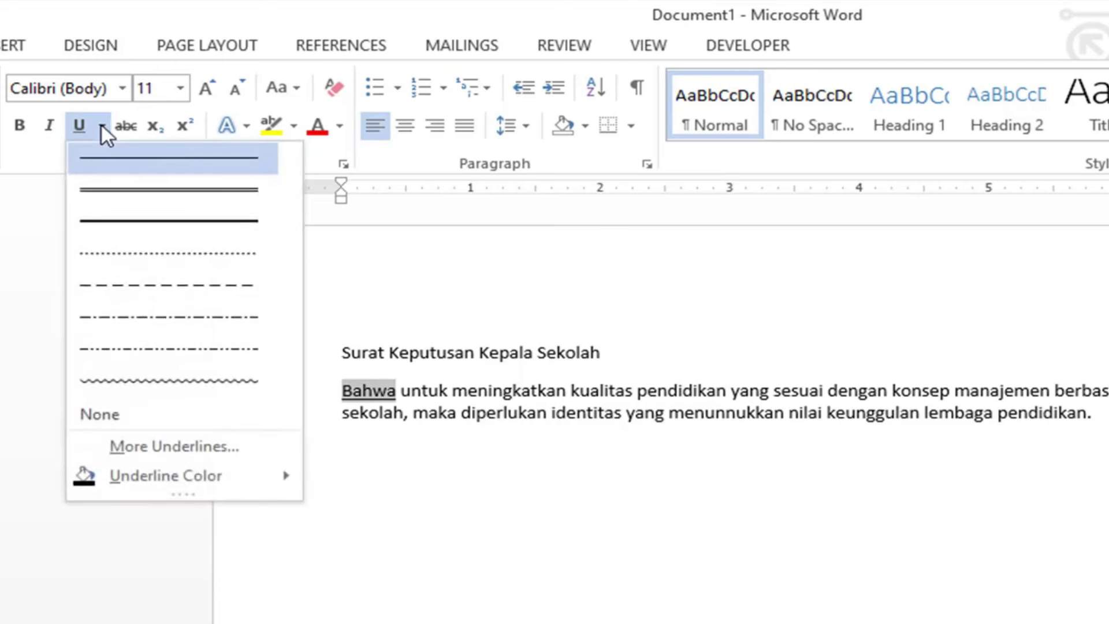
pyautogui.click(140, 386)
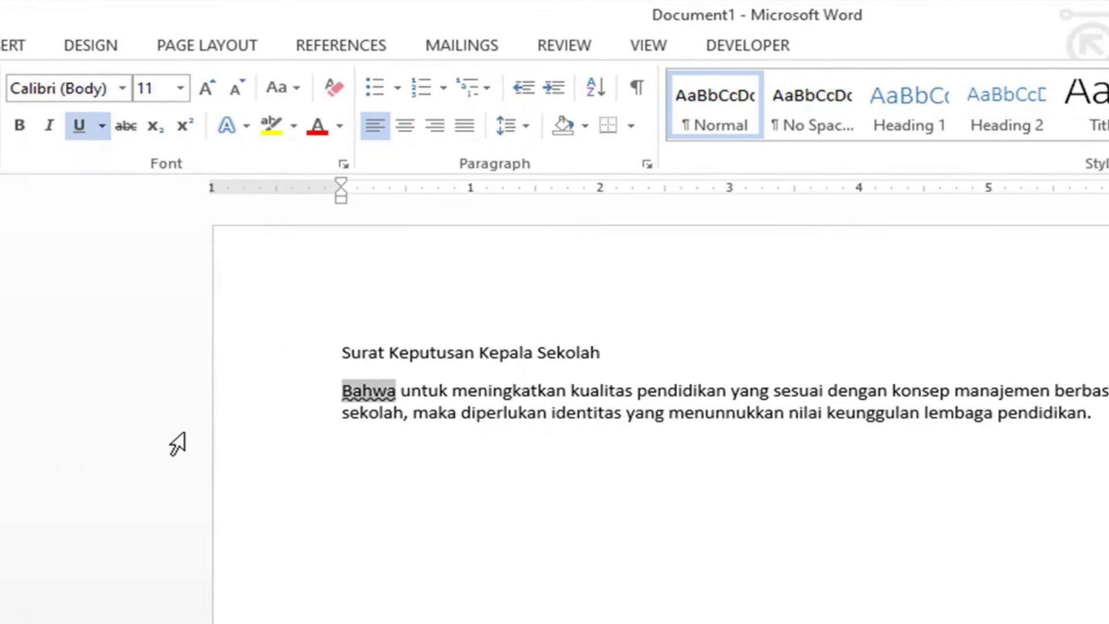
pyautogui.click(79, 125)
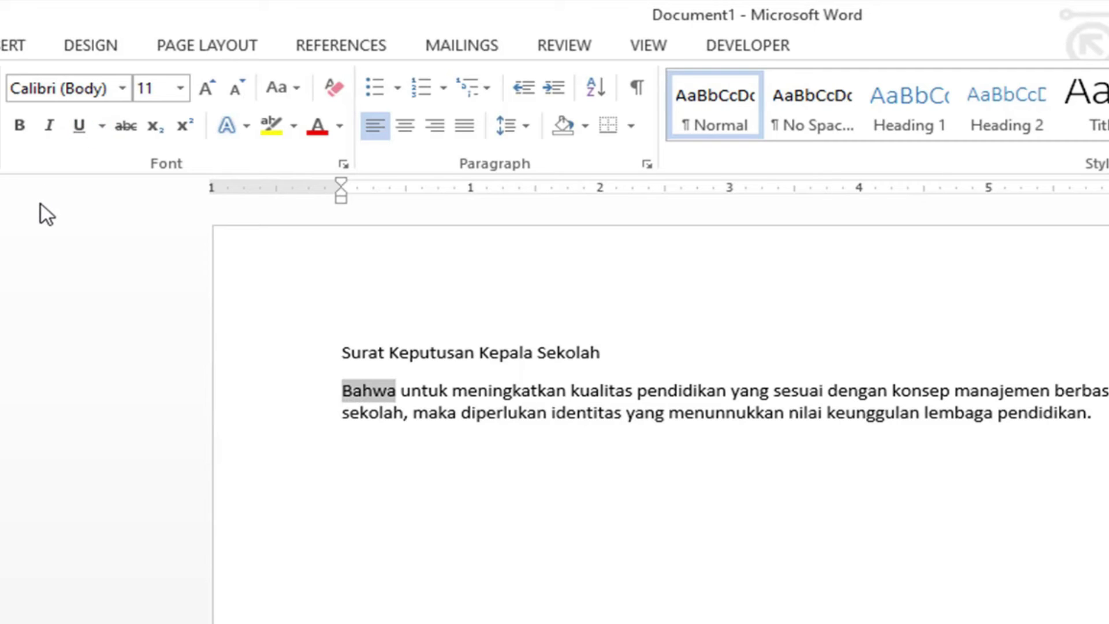
# Make "Bahwa" bold, italic and wavy-underlined, and apply strikethrough to the word "pendidikan" in the same paragraph
pyautogui.click(20, 126)
pyautogui.click(50, 125)
pyautogui.click(79, 126)
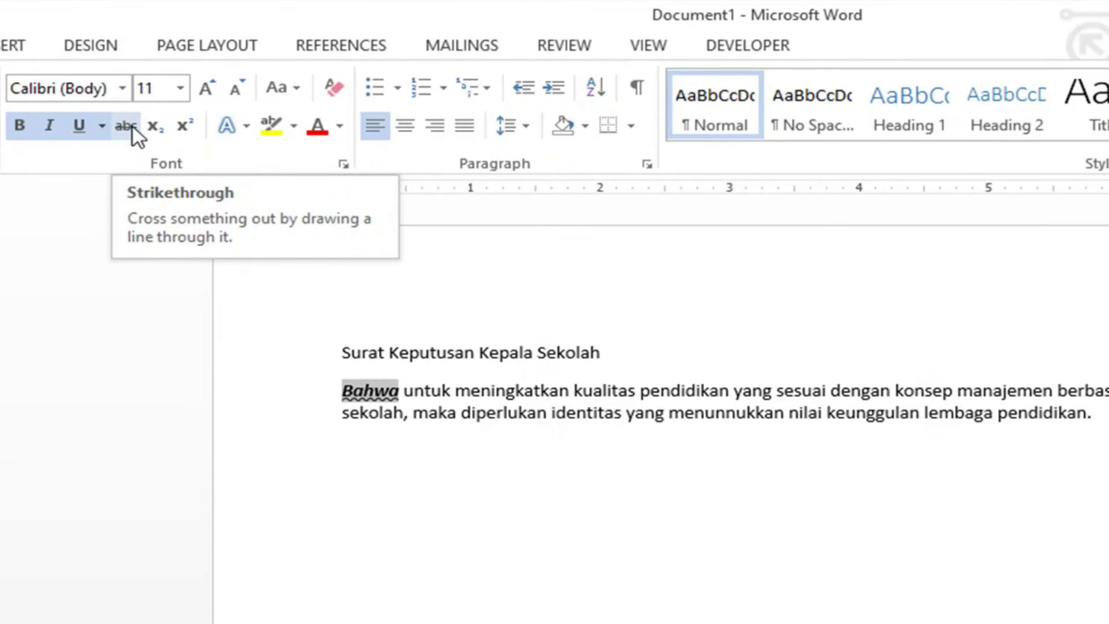
pyautogui.moveTo(640, 391); pyautogui.dragTo(725, 385)
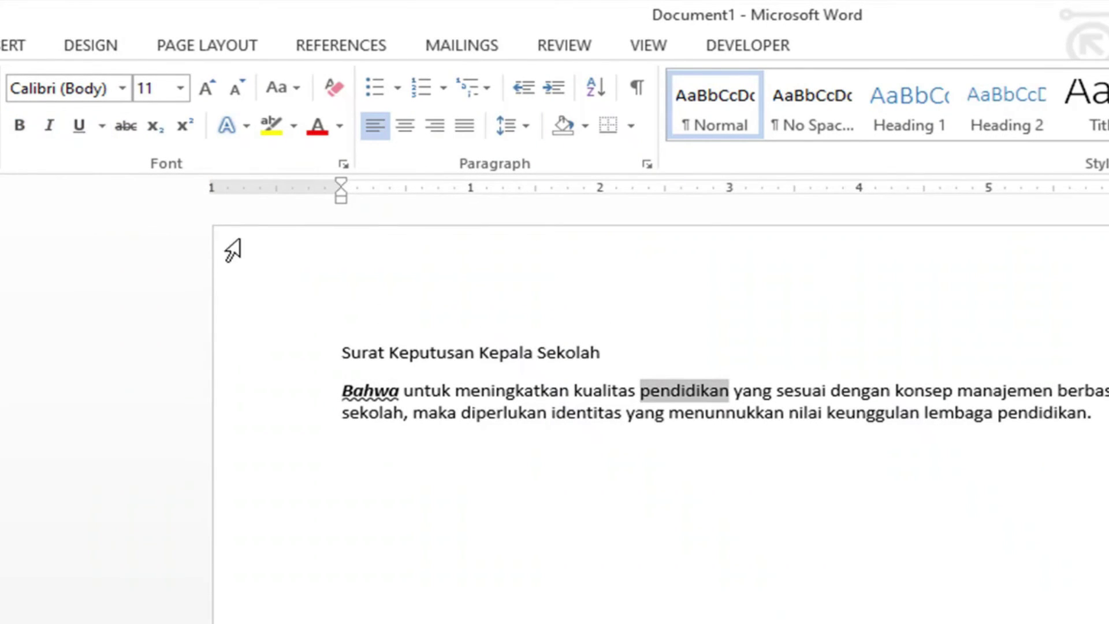
pyautogui.click(123, 125)
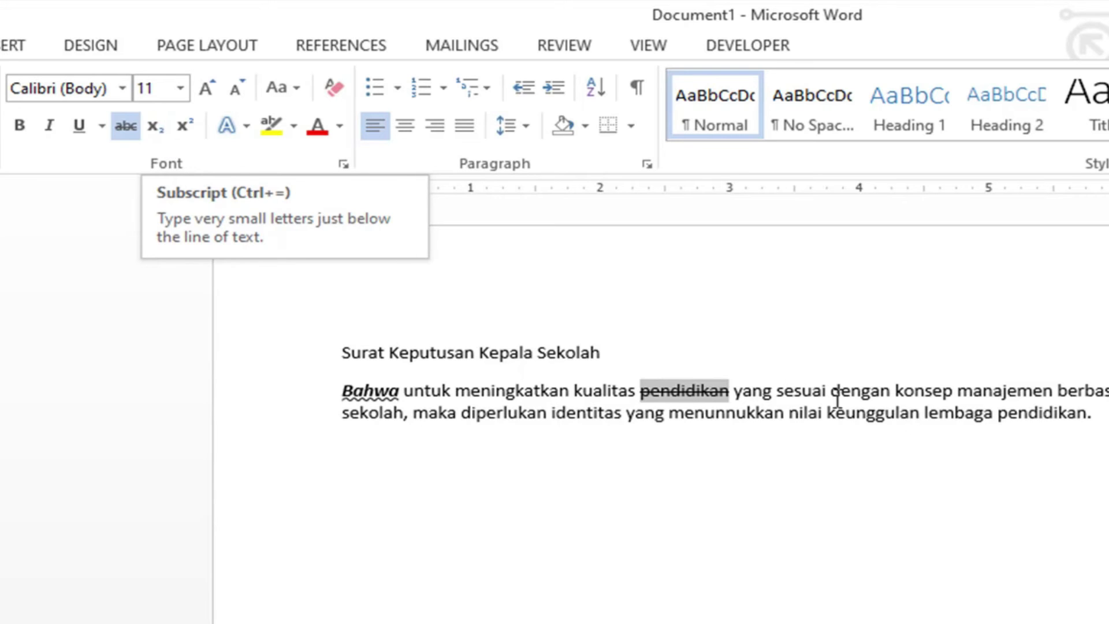
# Add a new line below the paragraph reading "H20" and format its 2 as subscript
pyautogui.click(1092, 413)
pyautogui.press('Return')
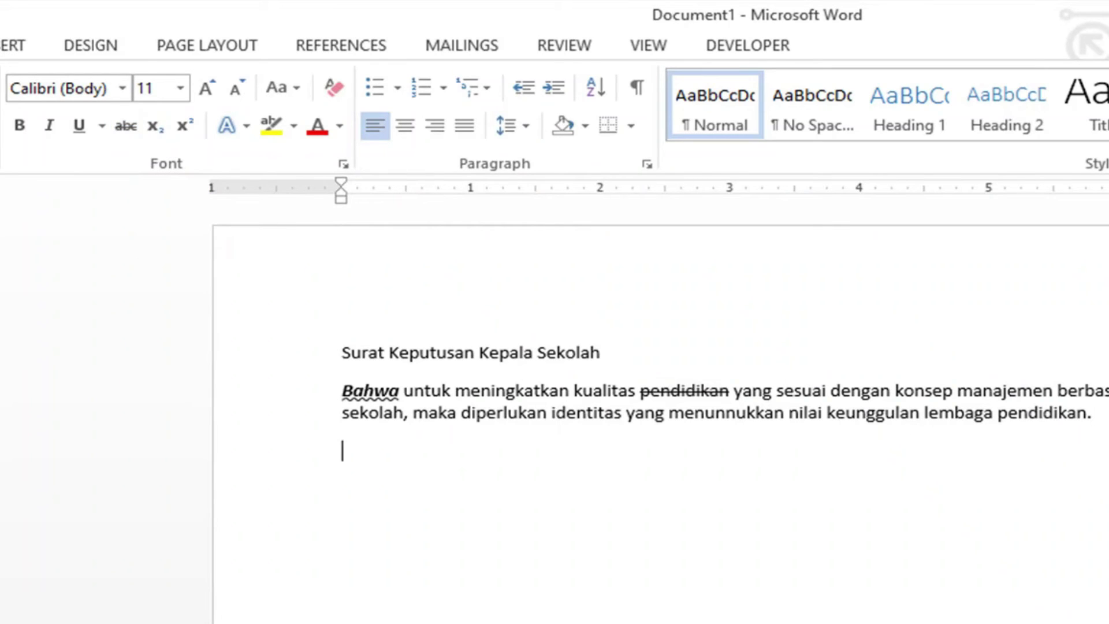
pyautogui.write('H2O')
pyautogui.moveTo(354, 460); pyautogui.dragTo(363, 462)
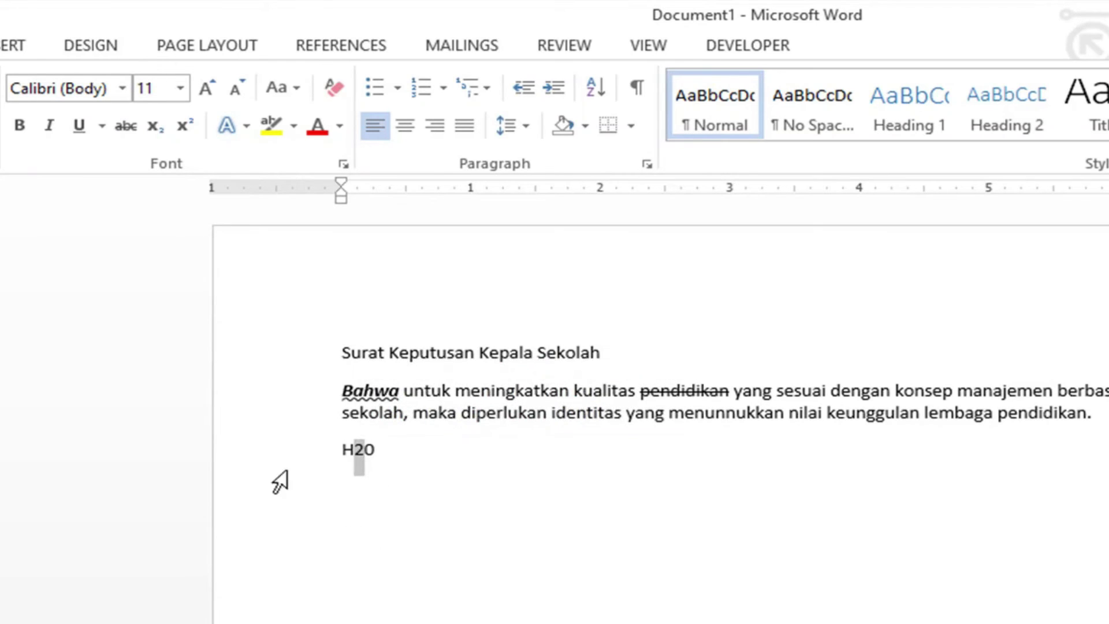
pyautogui.click(156, 126)
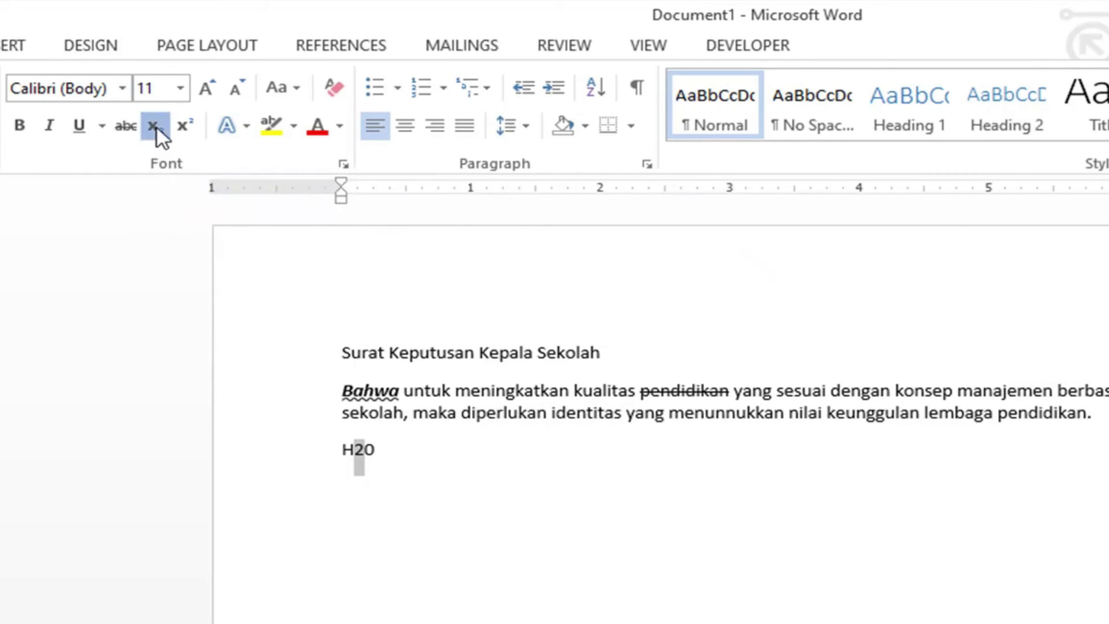
pyautogui.click(407, 456)
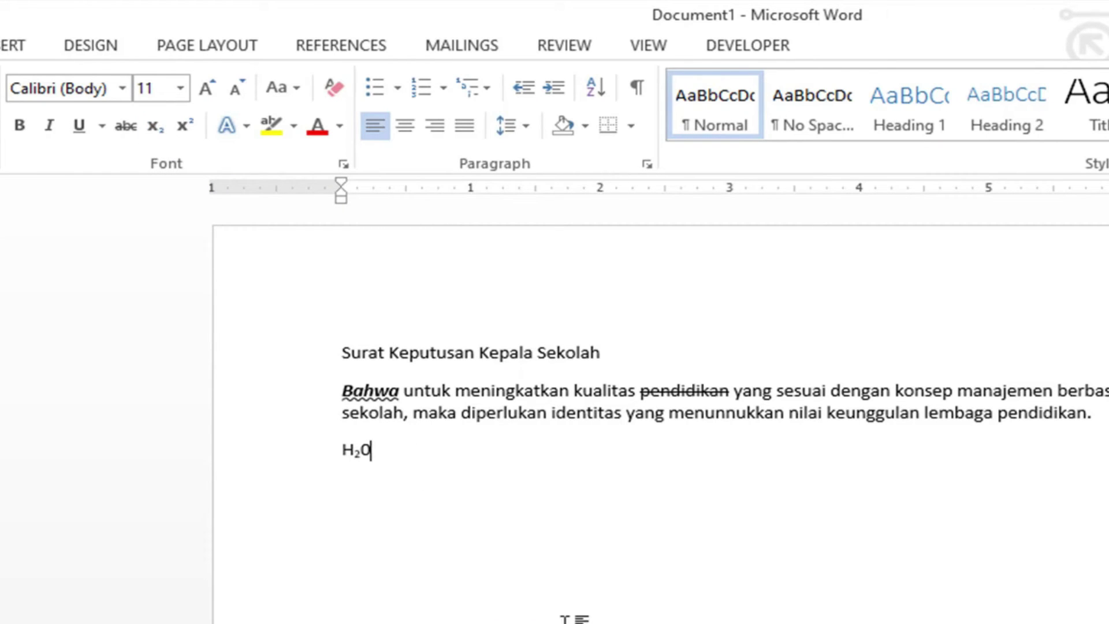
# Enter a second formula "H2O" on the same line, with subscript active only while writing the 2
pyautogui.write('H')
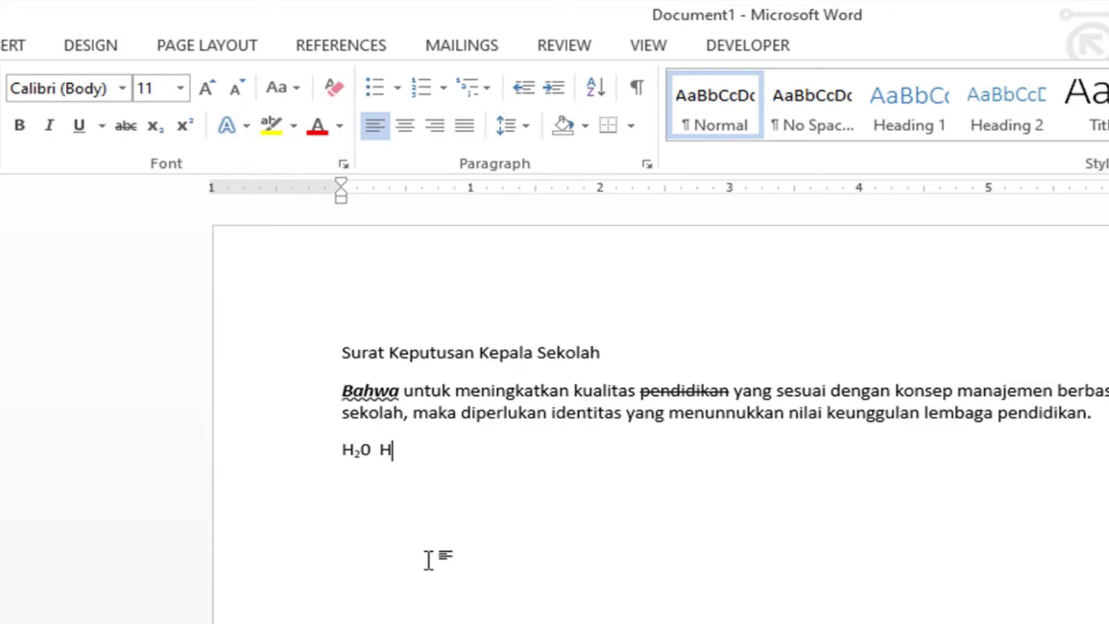
pyautogui.click(159, 130)
pyautogui.write('2')
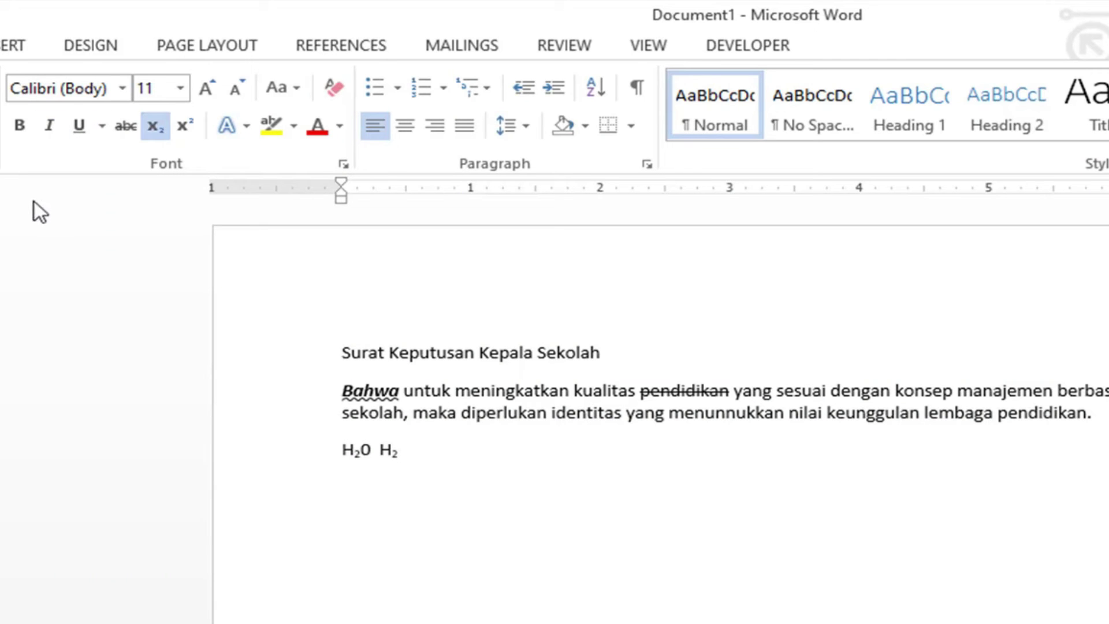
pyautogui.click(157, 126)
pyautogui.write('o')
pyautogui.press('BackSpace')
pyautogui.write('O')
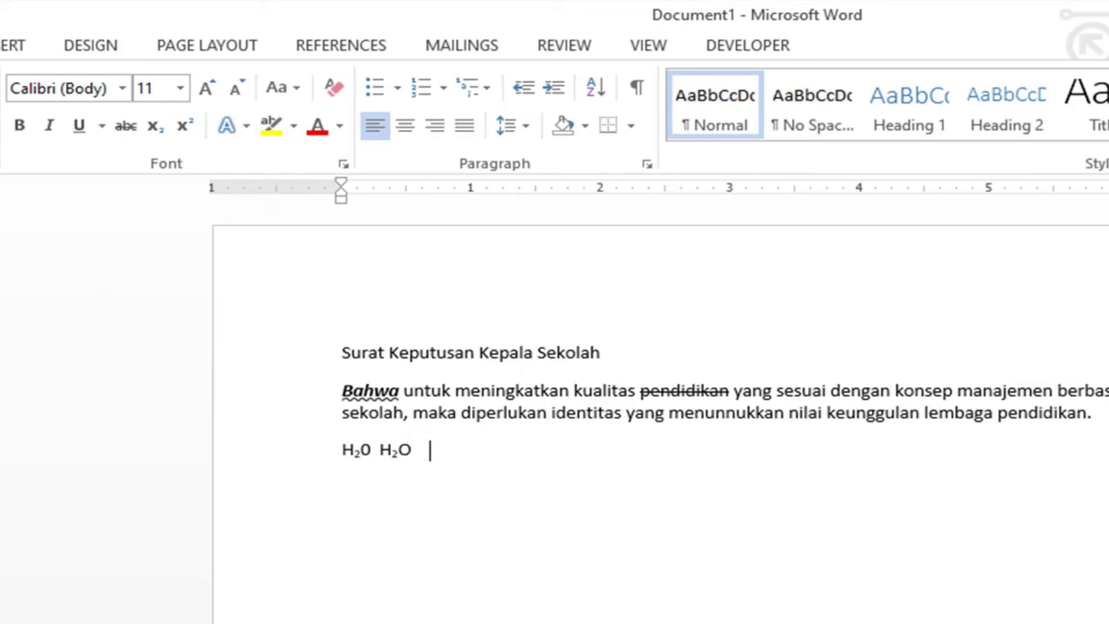
# Write 5 with a superscript 2 after the formulas, turn superscript off, and add two new lines below
pyautogui.write('5')
pyautogui.click(186, 125)
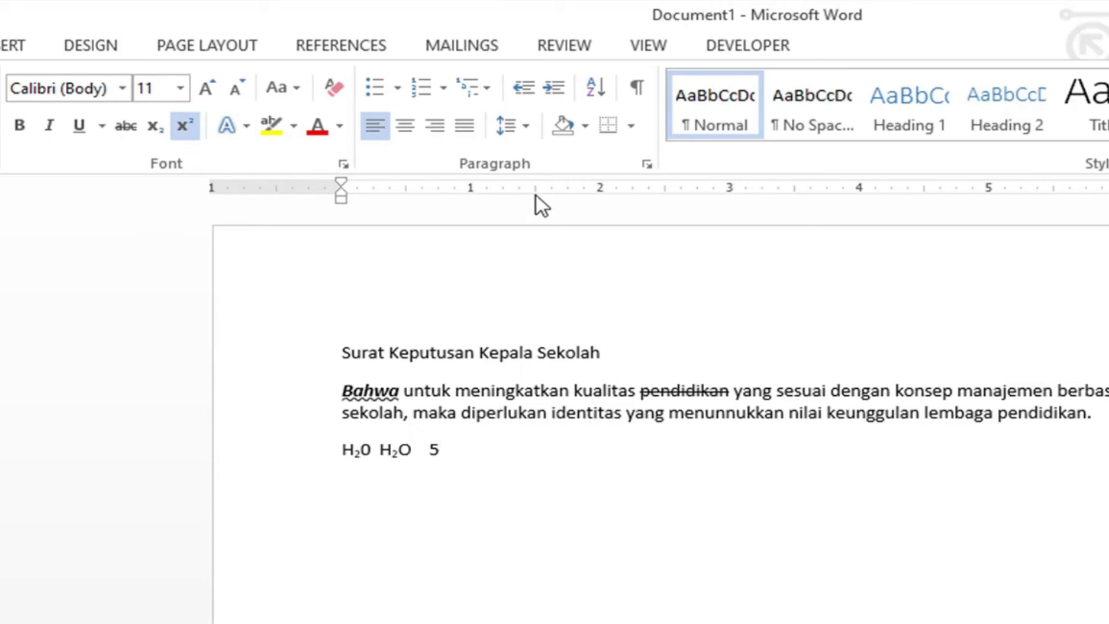
pyautogui.write('2')
pyautogui.click(182, 125)
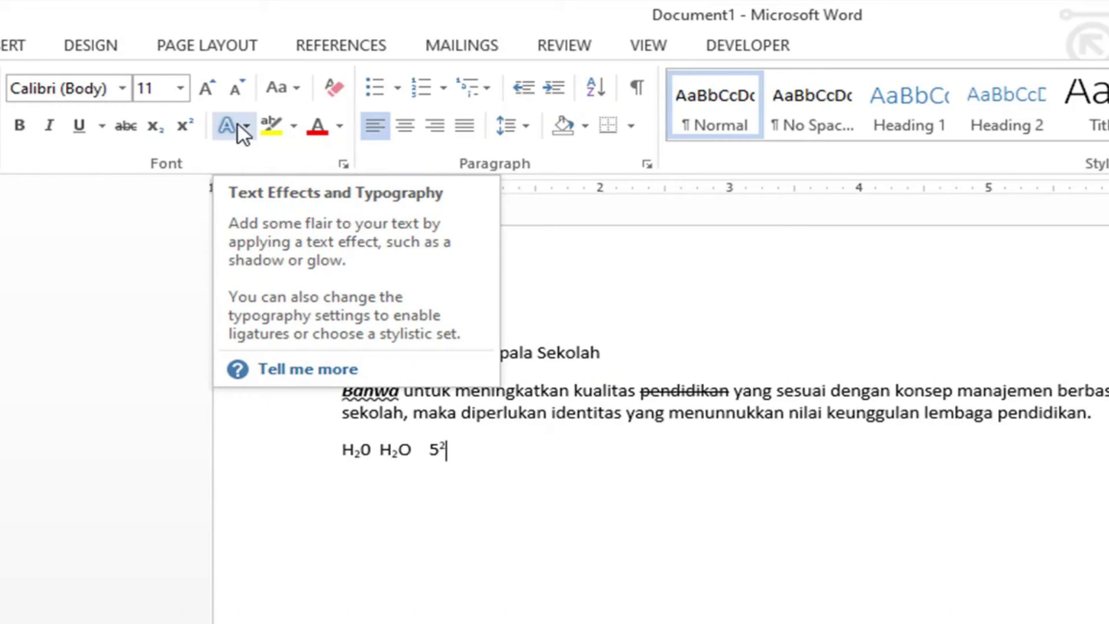
pyautogui.press('Return')
pyautogui.press('Return')
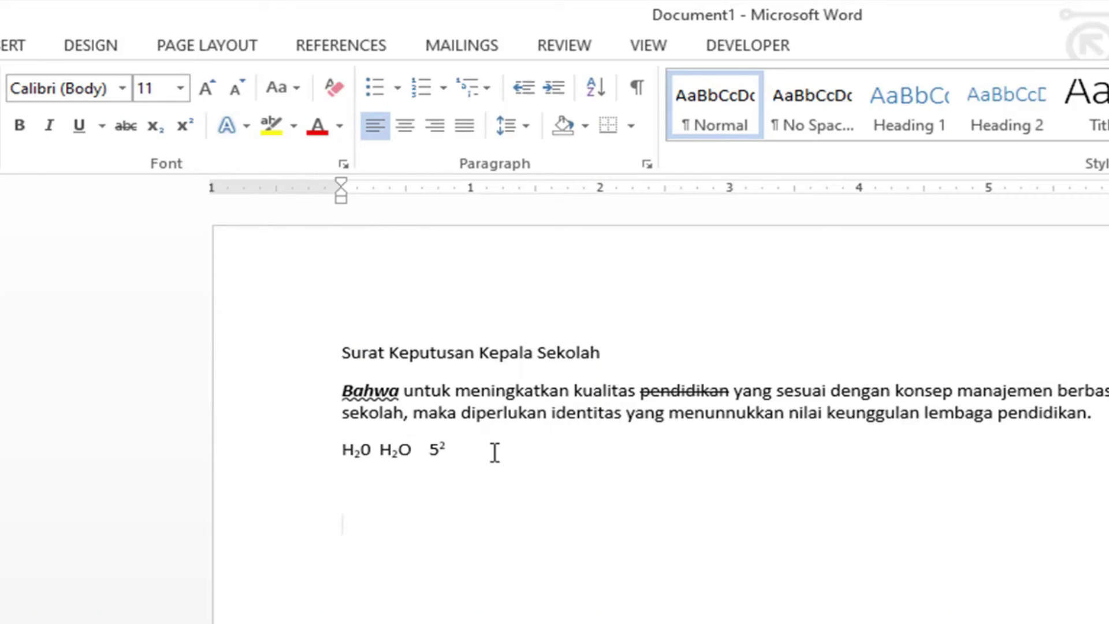
# Apply the white-filled, orange-outlined text effect to the word "diperlukan" in the body paragraph
pyautogui.moveTo(461, 412); pyautogui.dragTo(549, 413)
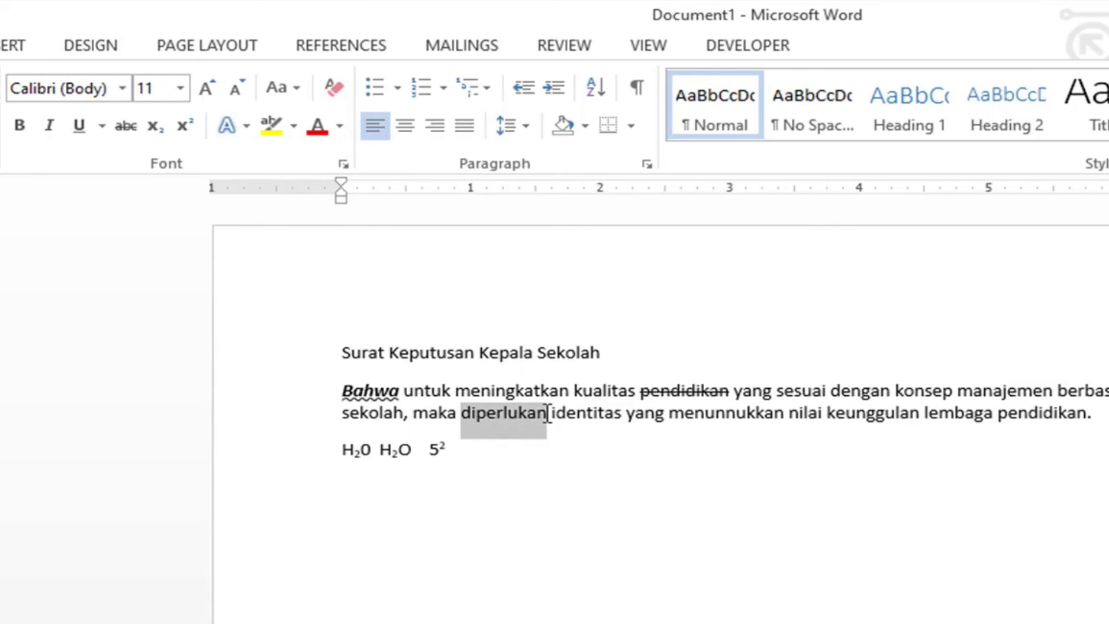
pyautogui.click(247, 124)
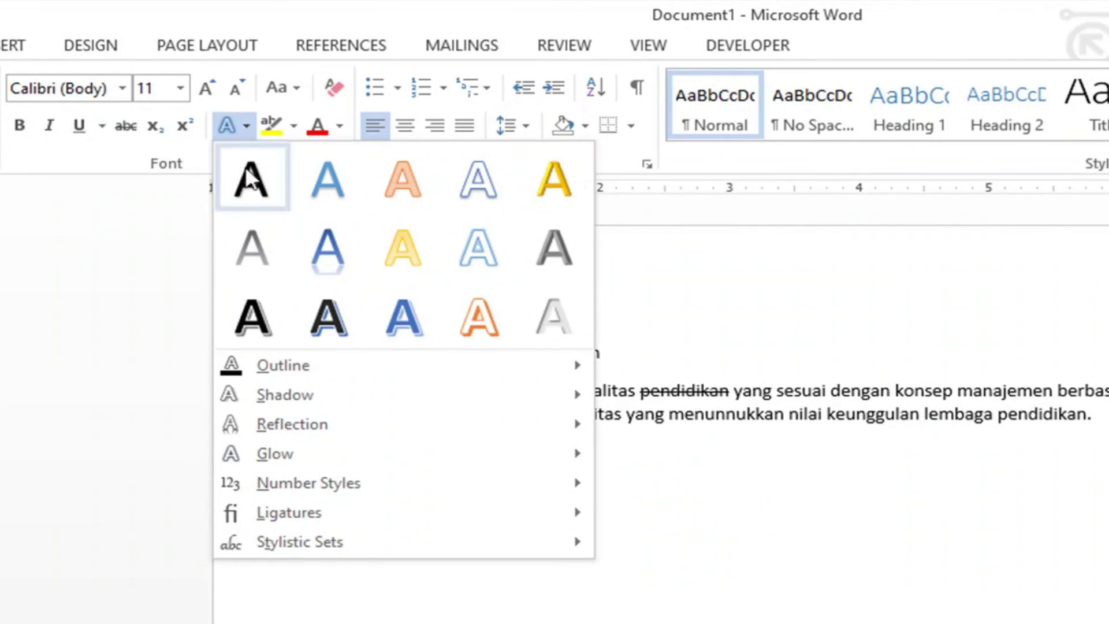
pyautogui.click(479, 324)
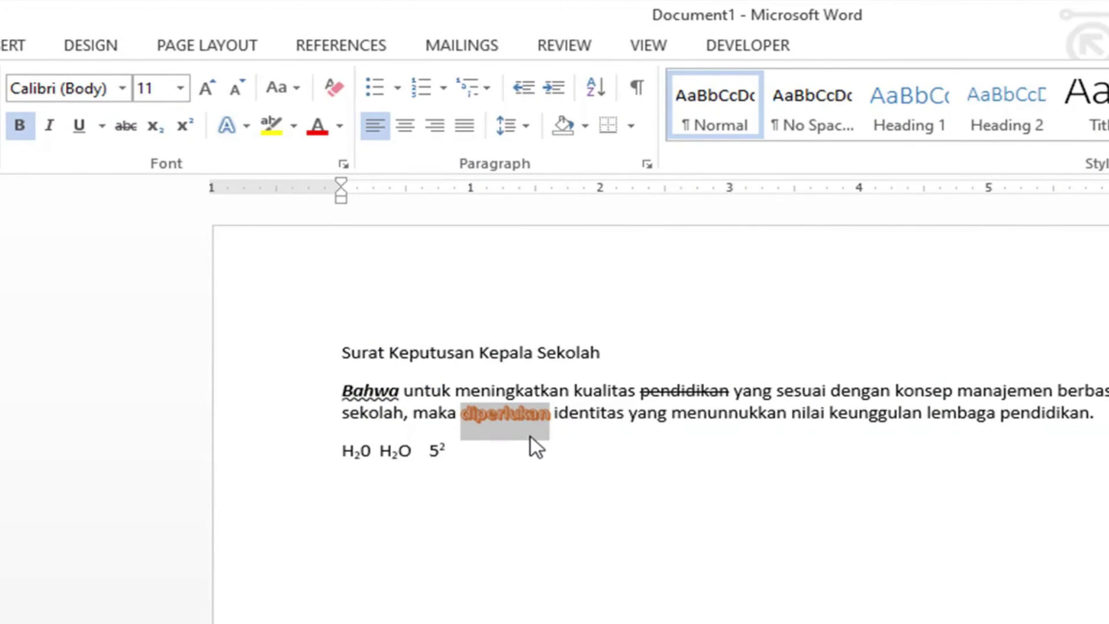
pyautogui.click(623, 416)
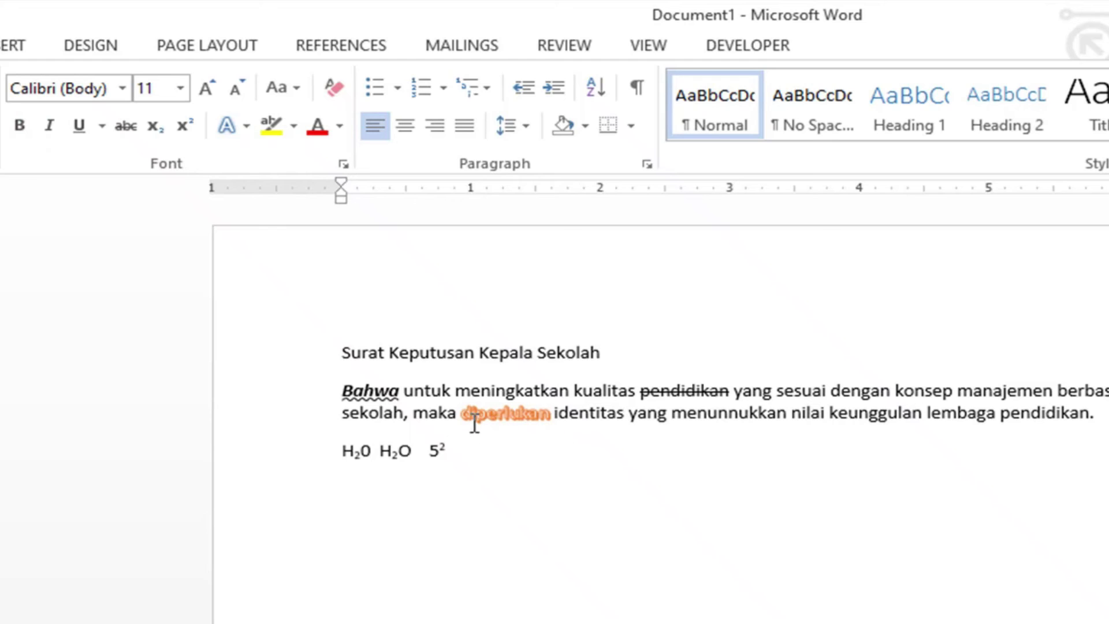
# Examine the text effects gallery and its outline, shadow and reflection options without applying any of them
pyautogui.moveTo(462, 412); pyautogui.dragTo(555, 424)
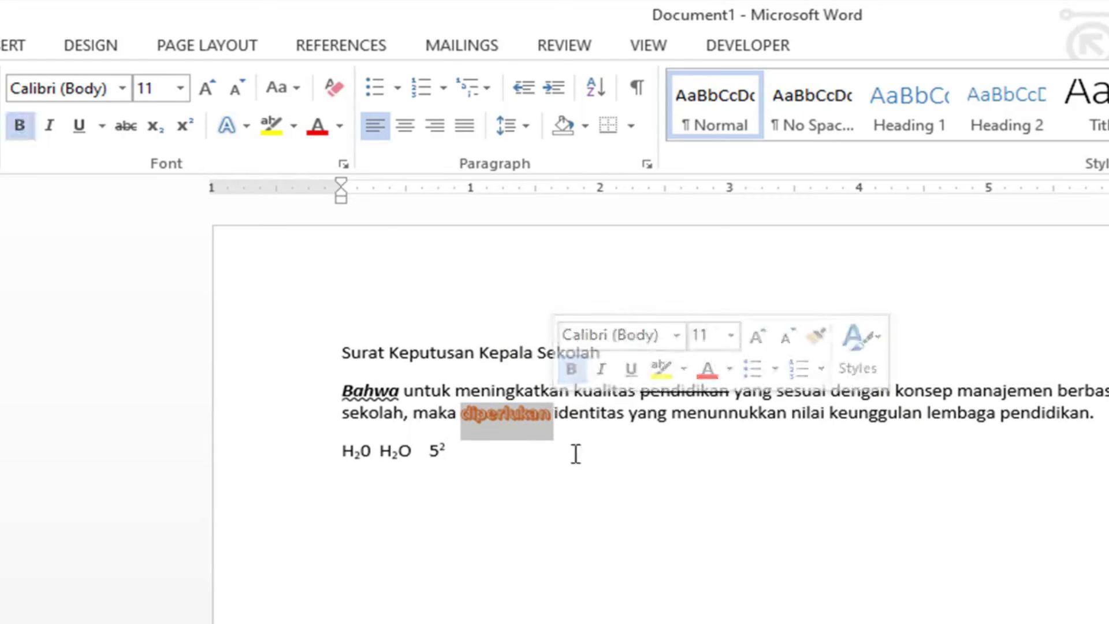
pyautogui.click(622, 438)
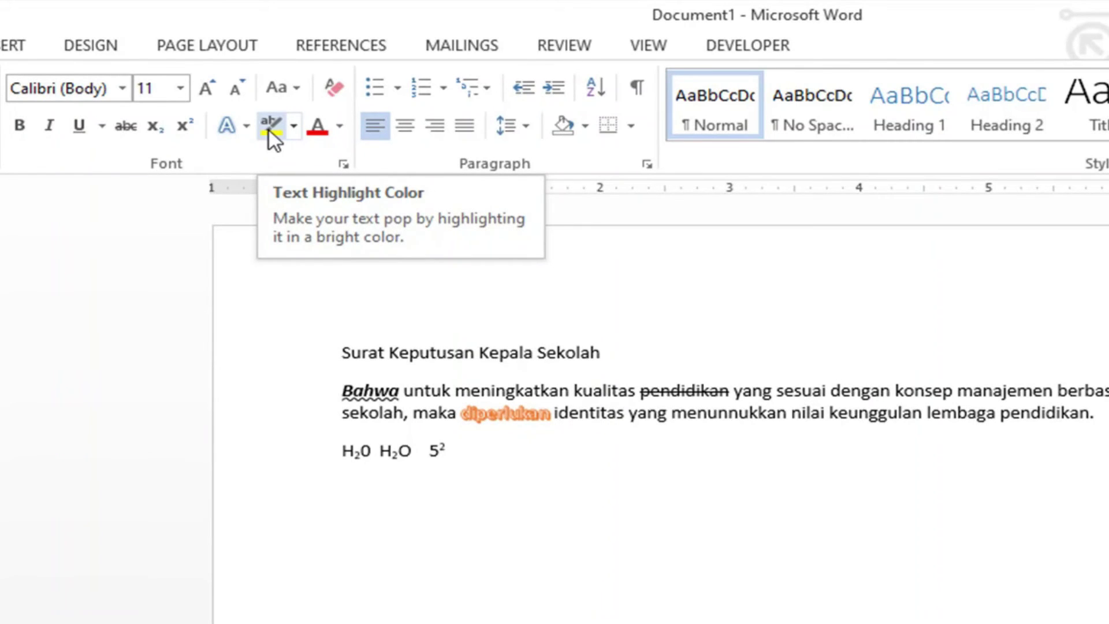
pyautogui.click(247, 125)
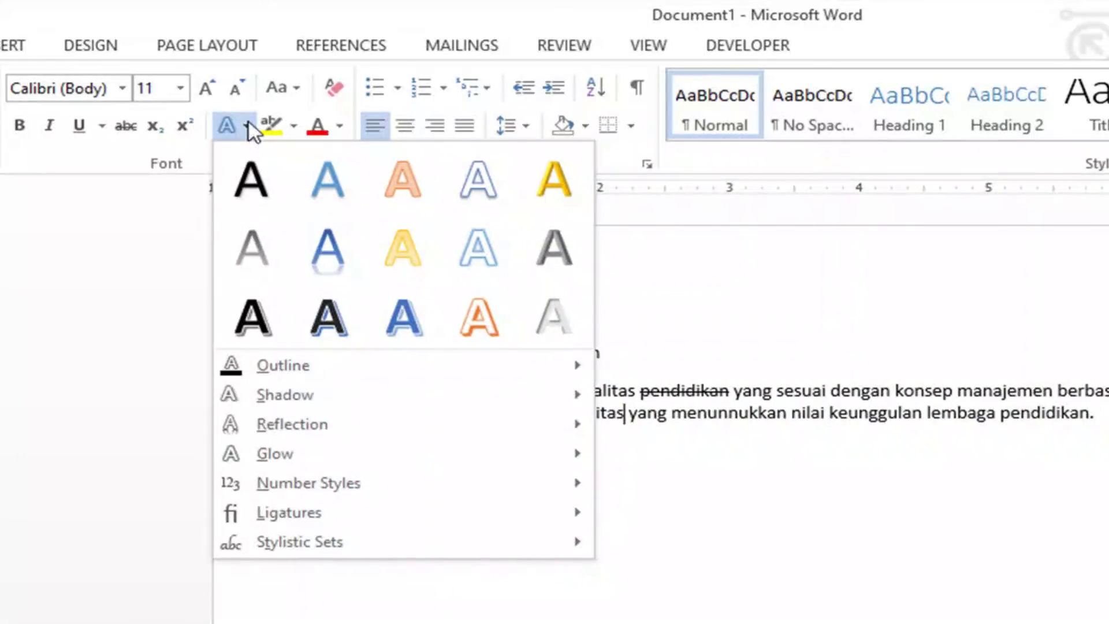
pyautogui.moveTo(290, 368)
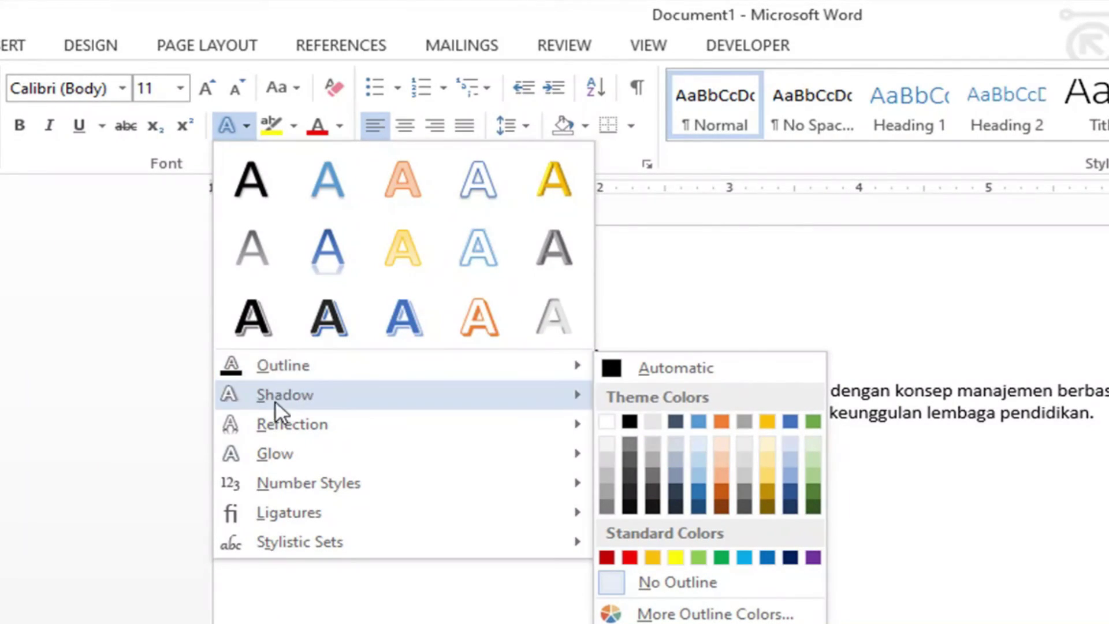
pyautogui.moveTo(281, 396)
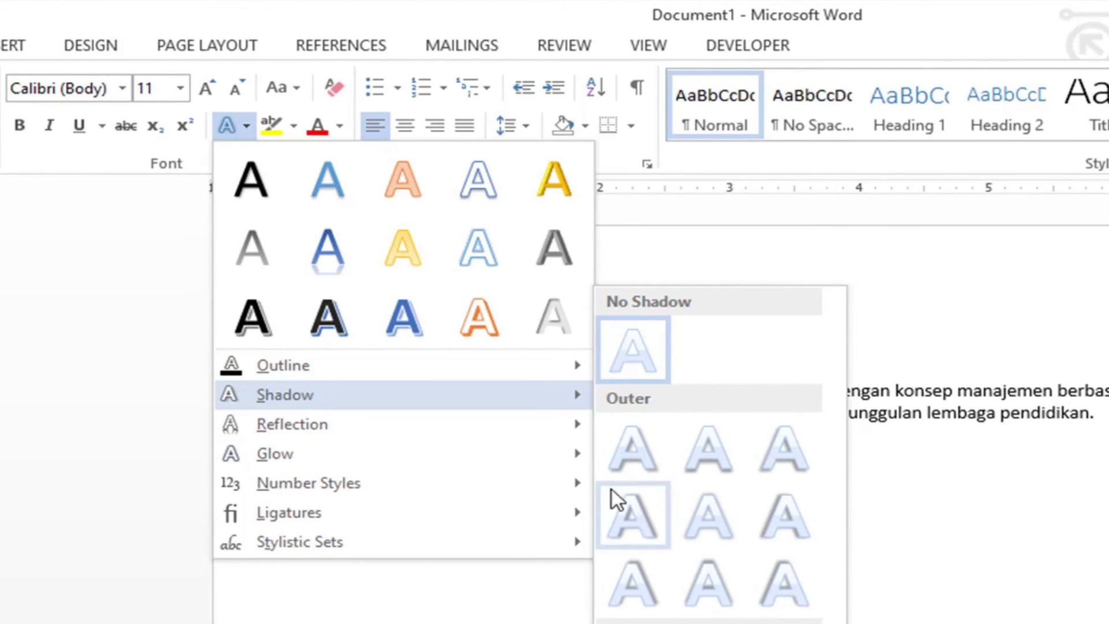
pyautogui.moveTo(321, 424)
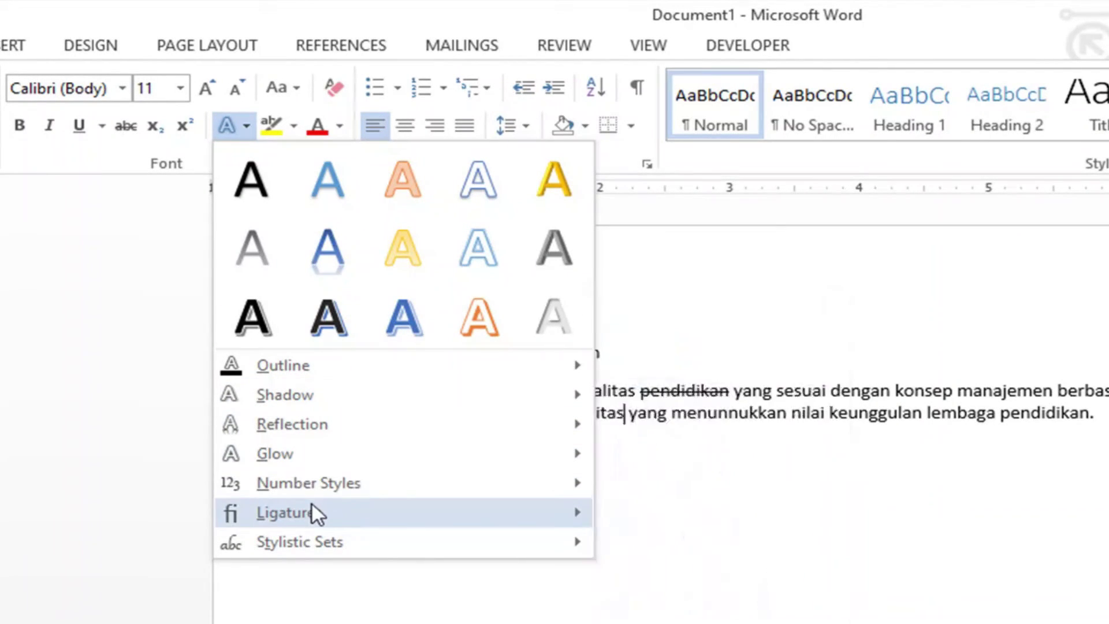
pyautogui.moveTo(393, 479)
pyautogui.click(312, 612)
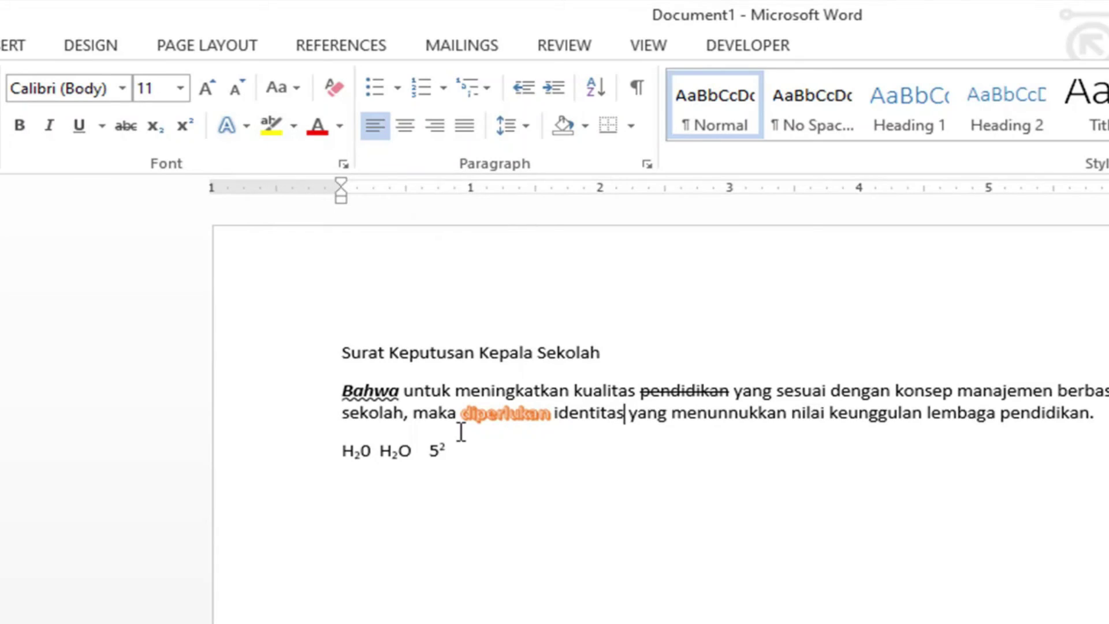
# Highlight the words "konsep manajemen" in the body paragraph in yellow and look over the other highlight colors
pyautogui.click(896, 391)
pyautogui.moveTo(922, 385); pyautogui.dragTo(1053, 391)
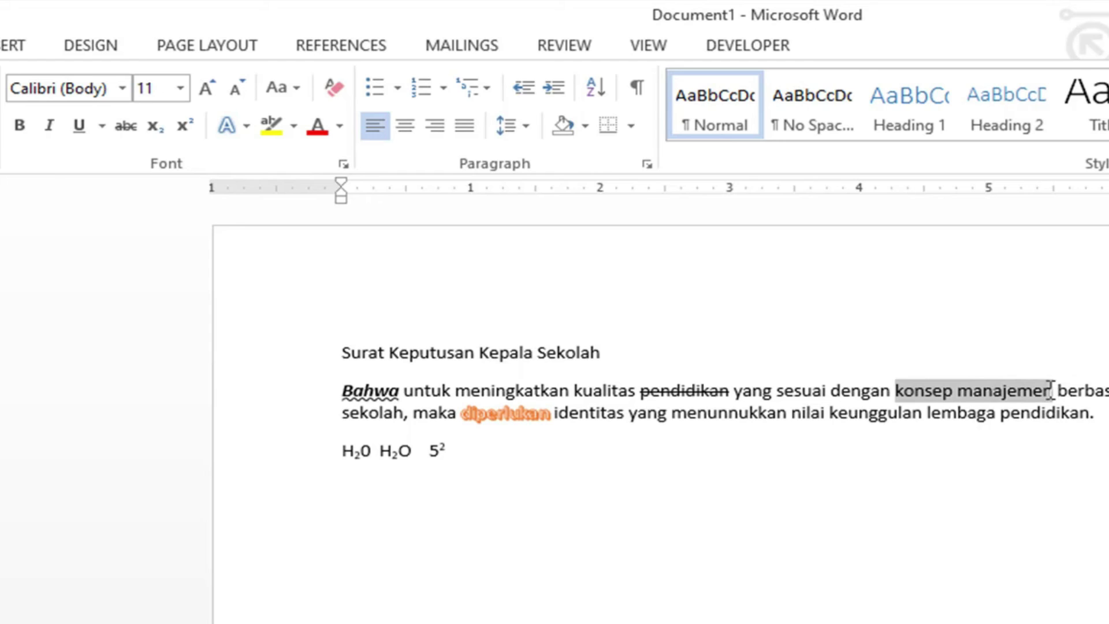
pyautogui.click(272, 124)
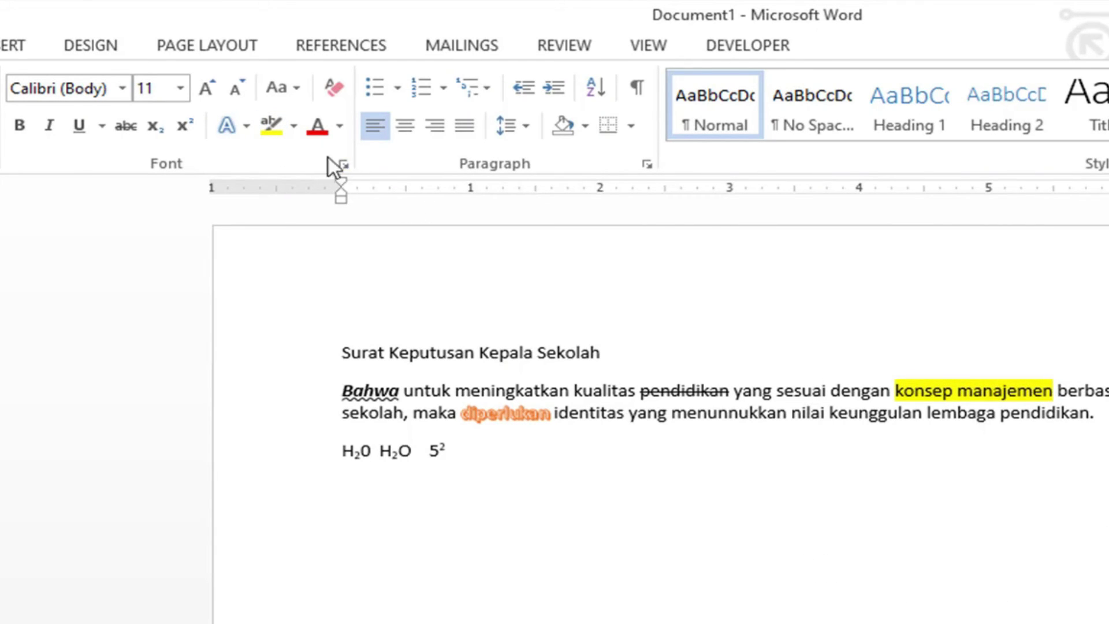
pyautogui.click(294, 125)
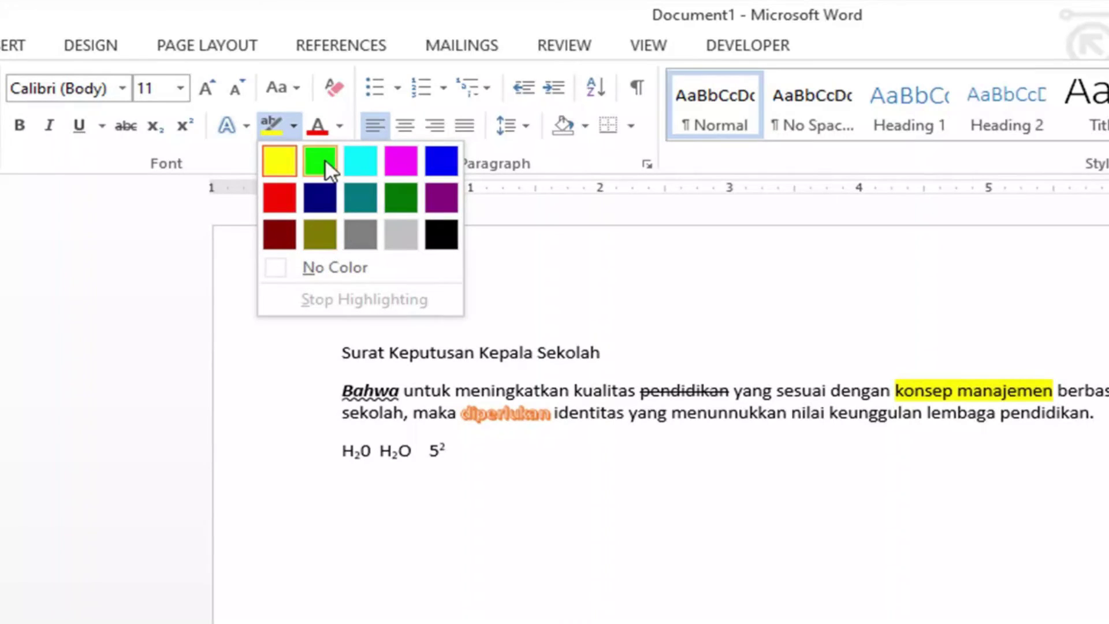
pyautogui.click(580, 255)
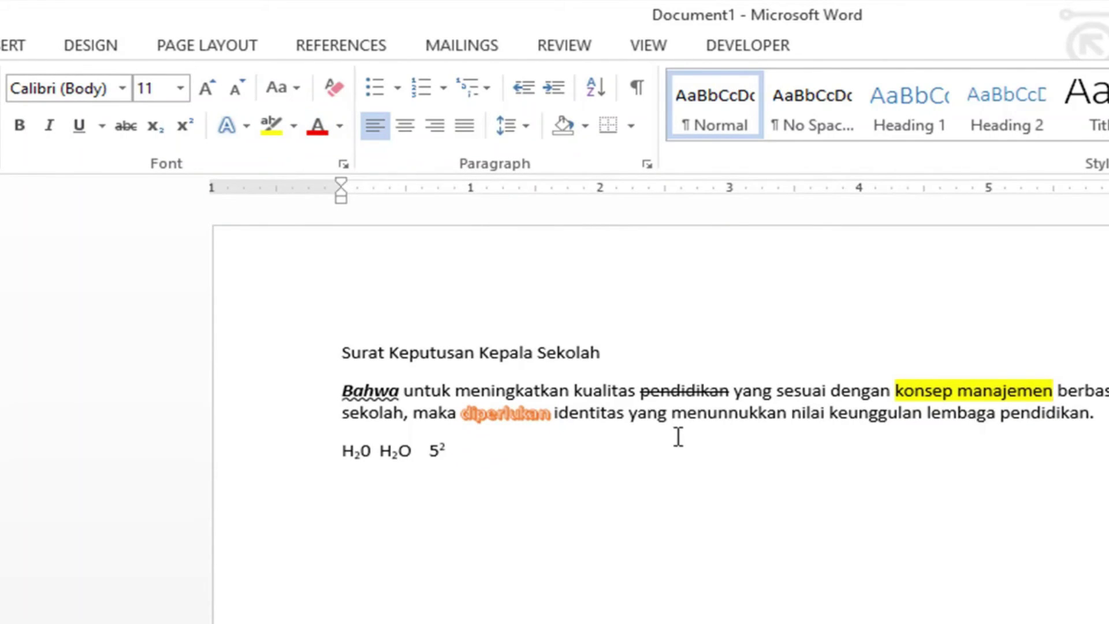
# Color the word "menunnukkan" in the body paragraph with the standard dark blue font color
pyautogui.click(674, 414)
pyautogui.moveTo(696, 414); pyautogui.dragTo(787, 417)
pyautogui.click(317, 126)
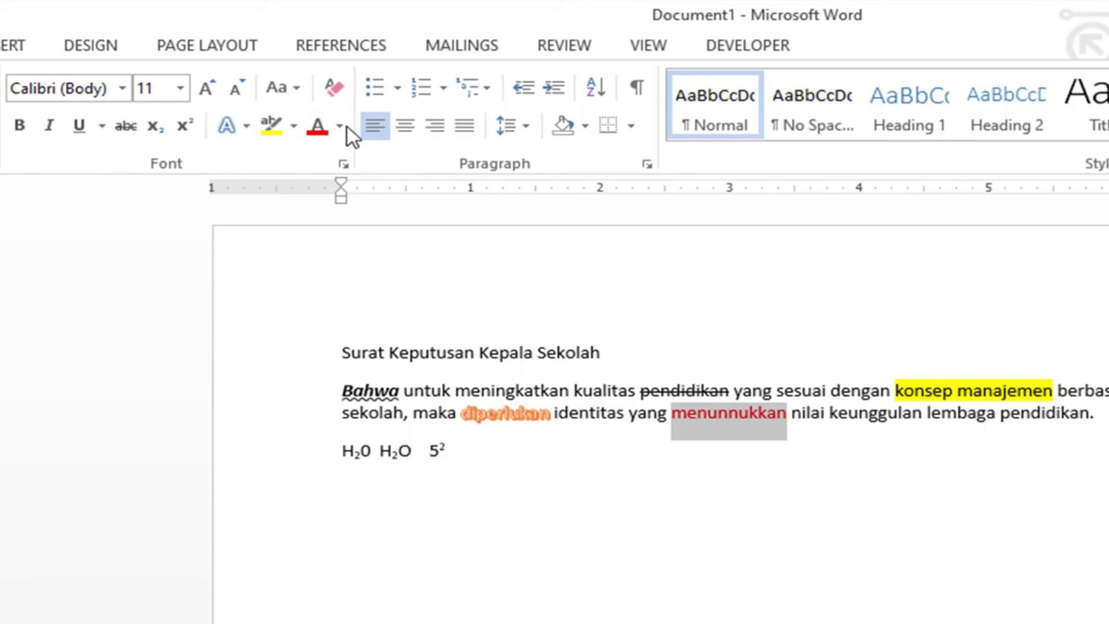
pyautogui.click(339, 125)
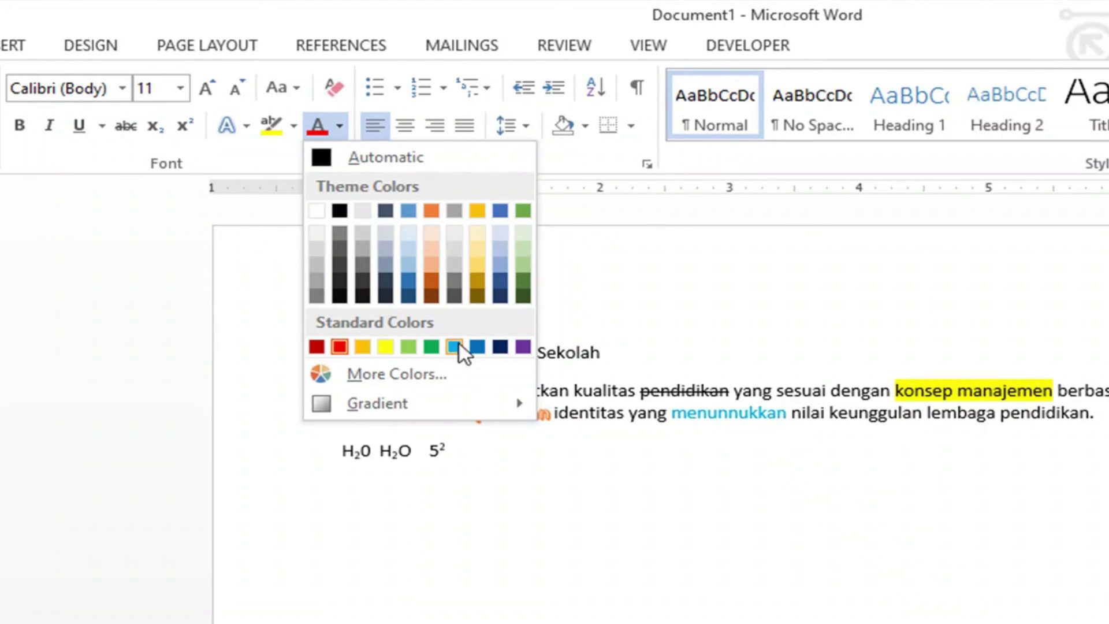
pyautogui.click(500, 346)
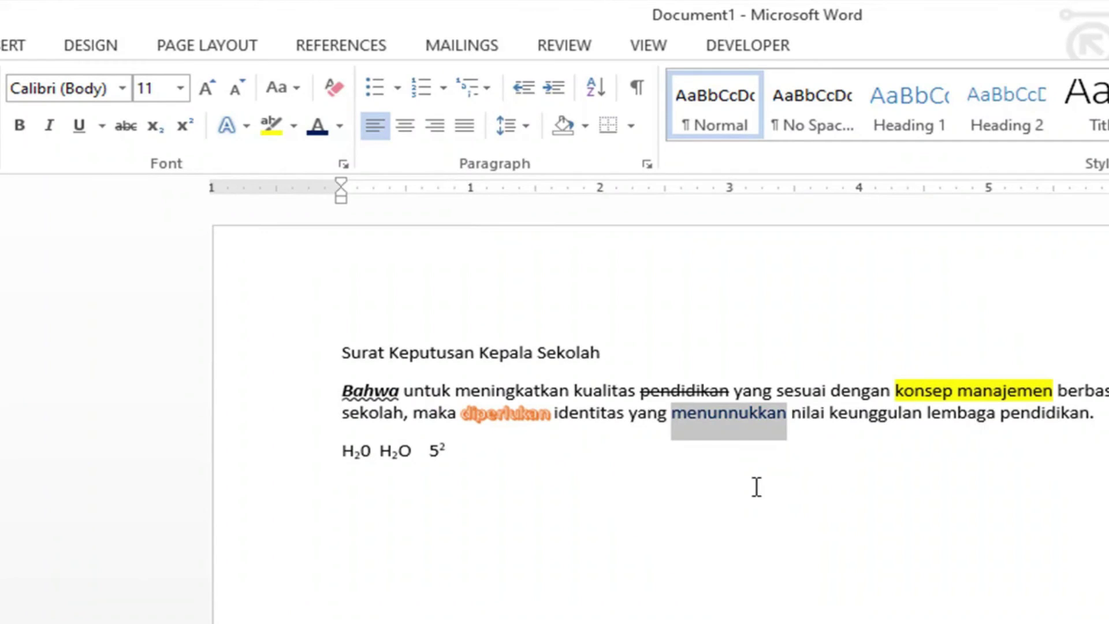
pyautogui.click(751, 488)
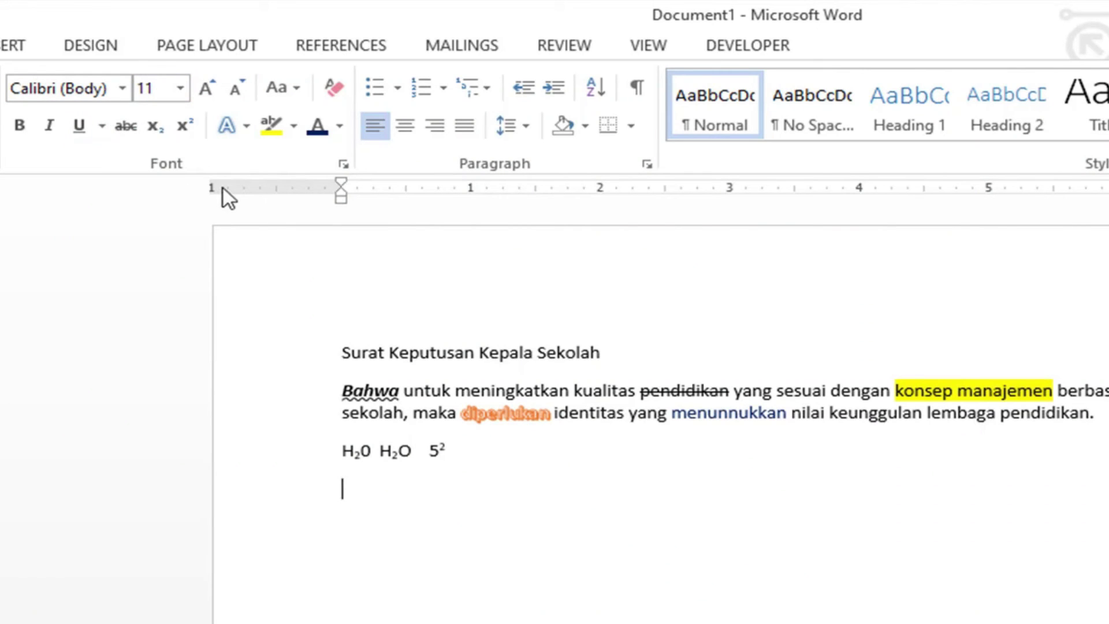
# Open the full Font settings for the empty last line and choose the Bold Italic font style
pyautogui.click(343, 165)
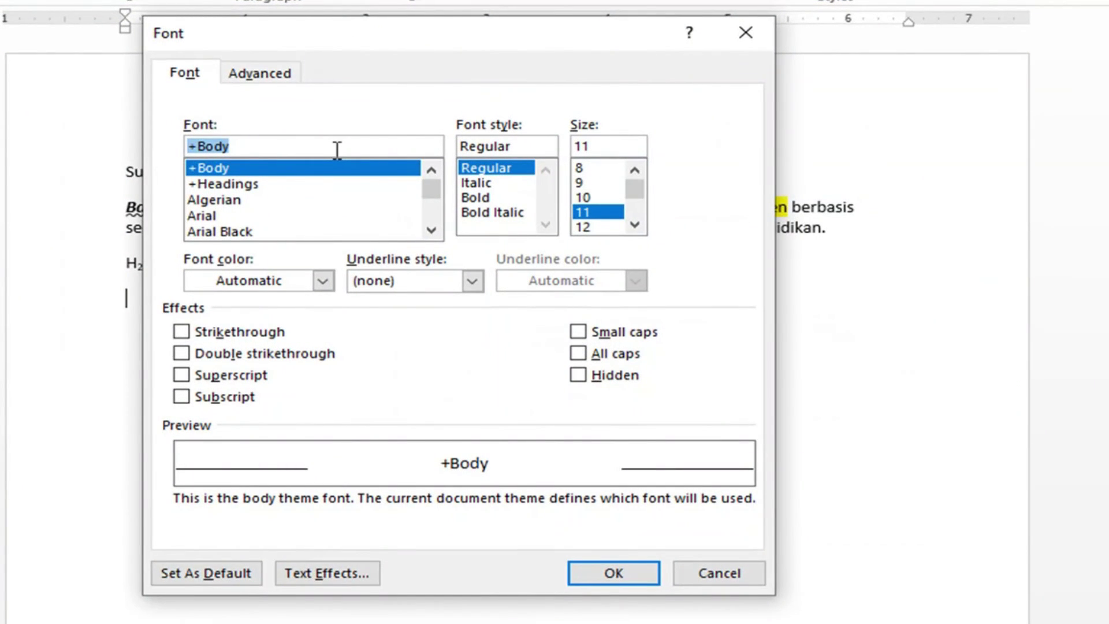
pyautogui.moveTo(437, 227); pyautogui.dragTo(437, 227)
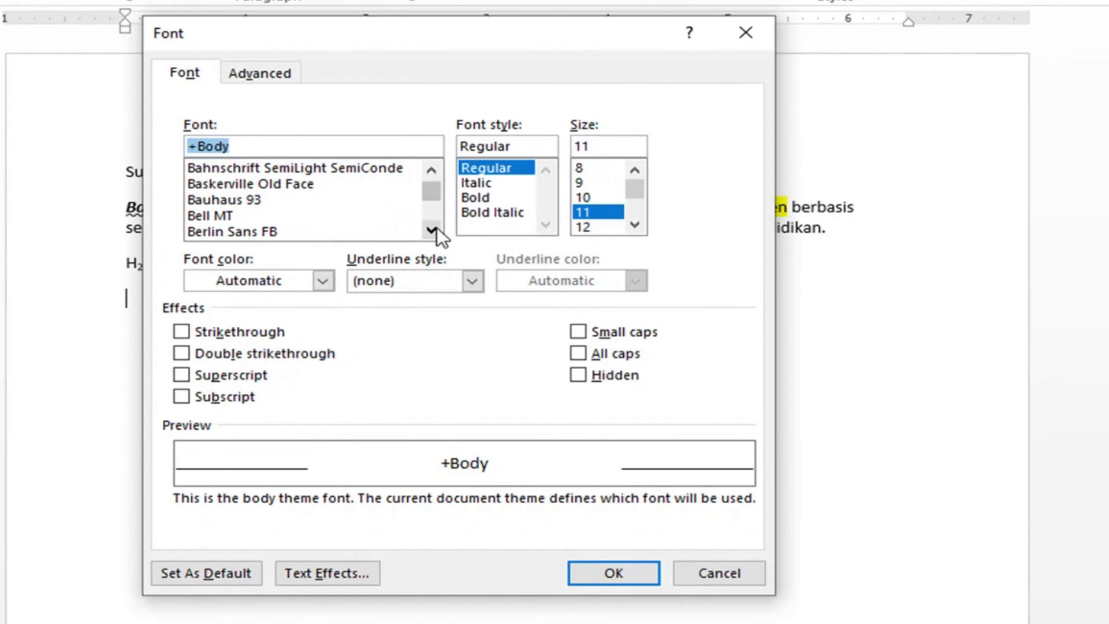
pyautogui.click(503, 162)
pyautogui.click(492, 182)
pyautogui.click(494, 198)
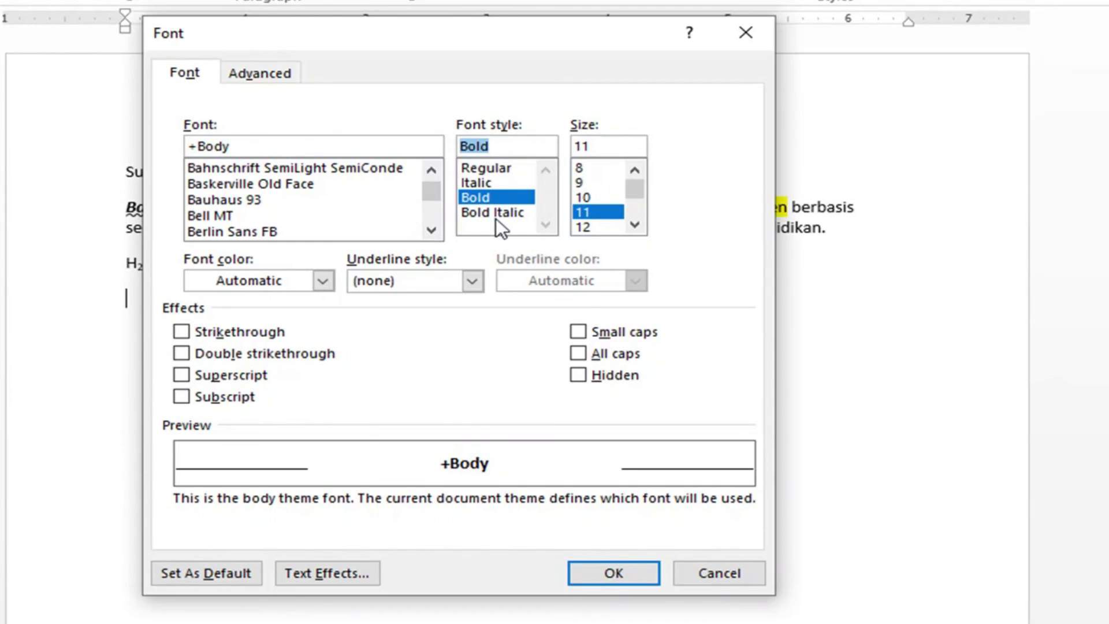
pyautogui.click(488, 213)
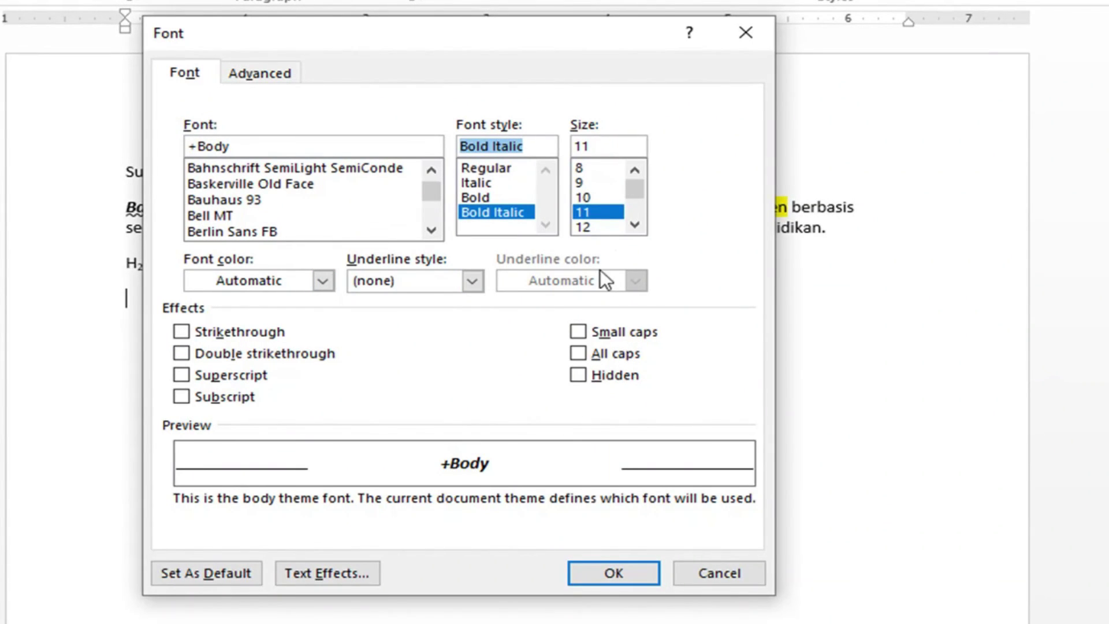
# Try the font sizes 14 and 16 in the Font settings and settle on 12
pyautogui.click(635, 224)
pyautogui.click(635, 224)
pyautogui.click(635, 224)
pyautogui.click(584, 197)
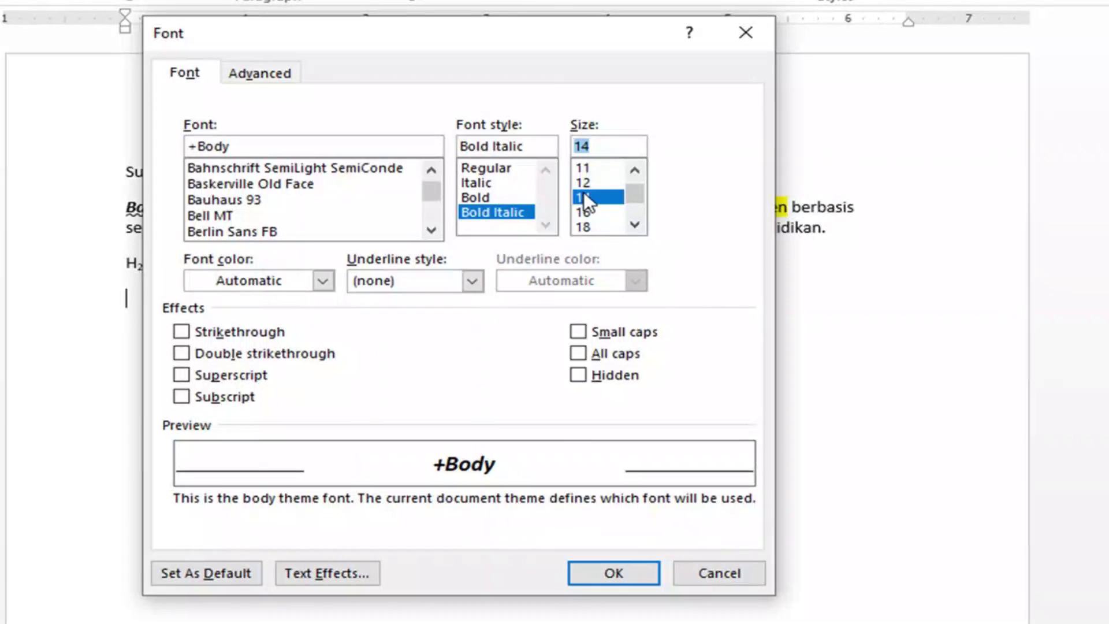
pyautogui.click(588, 216)
pyautogui.click(588, 201)
pyautogui.click(588, 186)
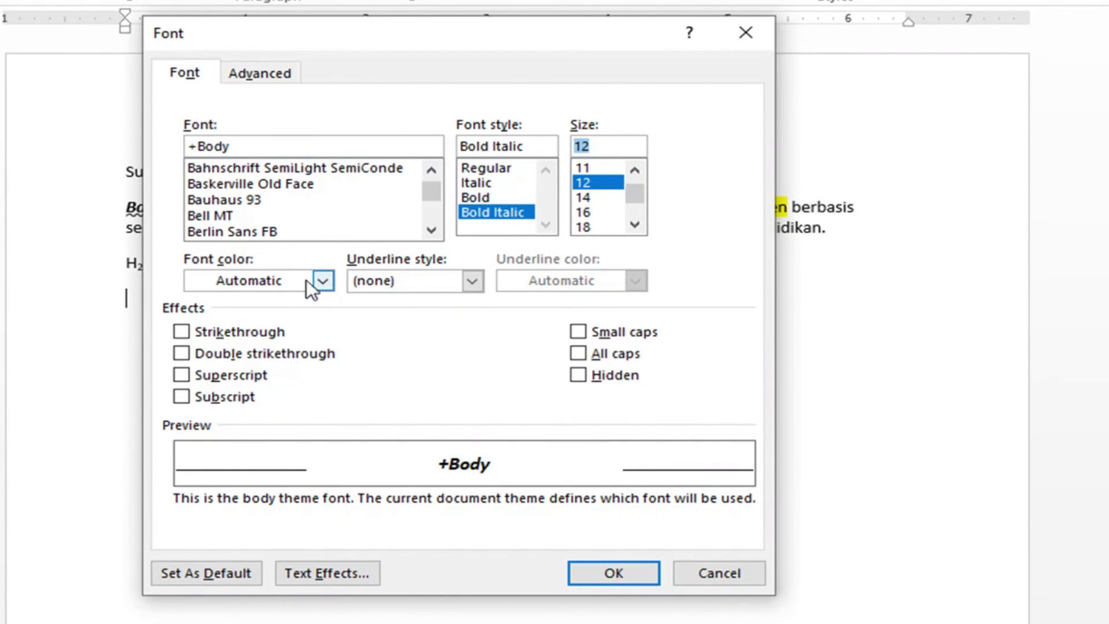
# Look at the font colors, keep Automatic, and set a single-line underline with red as its underline color
pyautogui.click(323, 282)
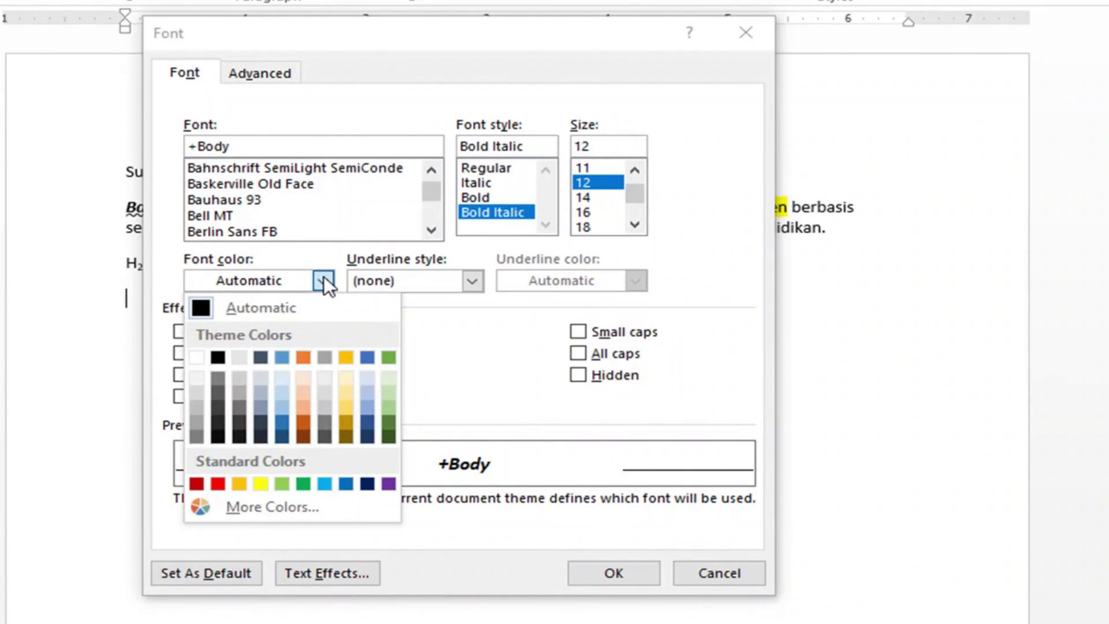
pyautogui.click(324, 276)
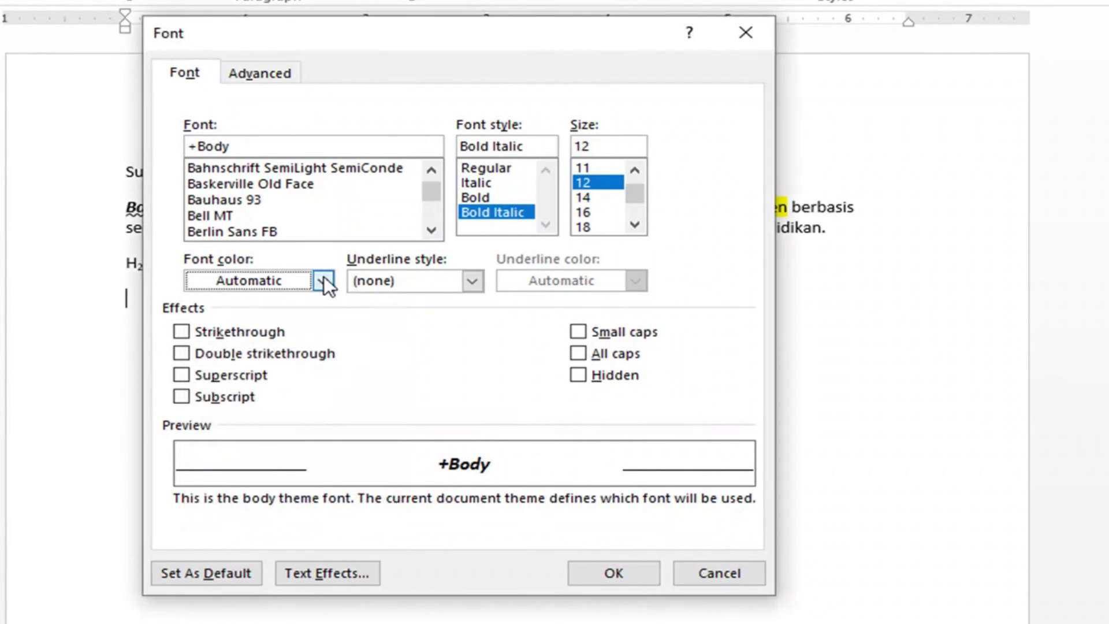
pyautogui.click(472, 282)
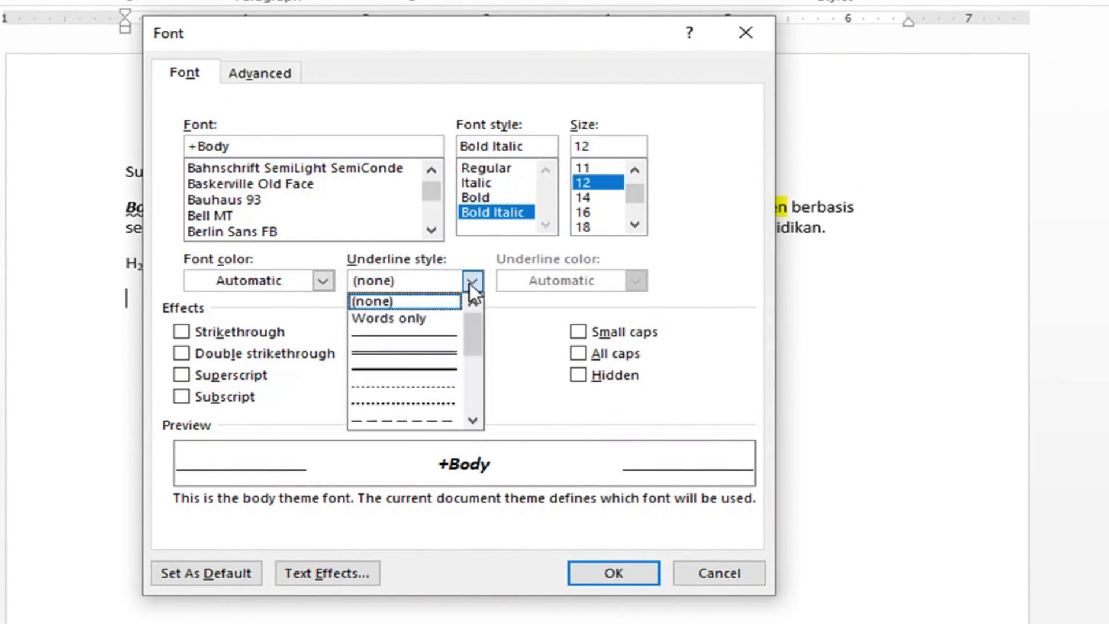
pyautogui.click(427, 336)
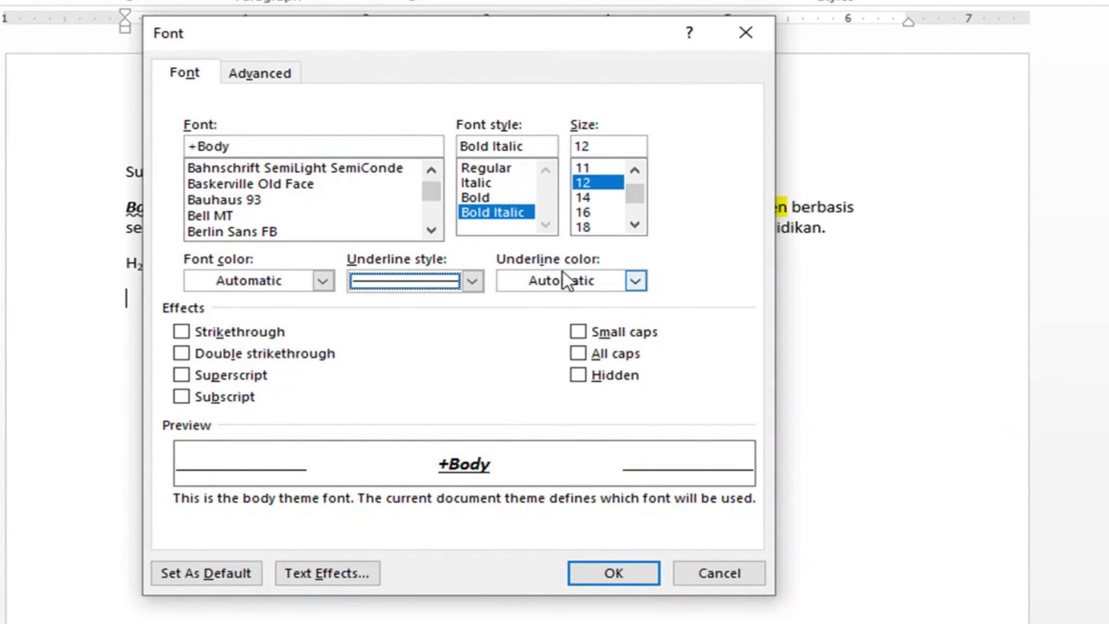
pyautogui.click(635, 281)
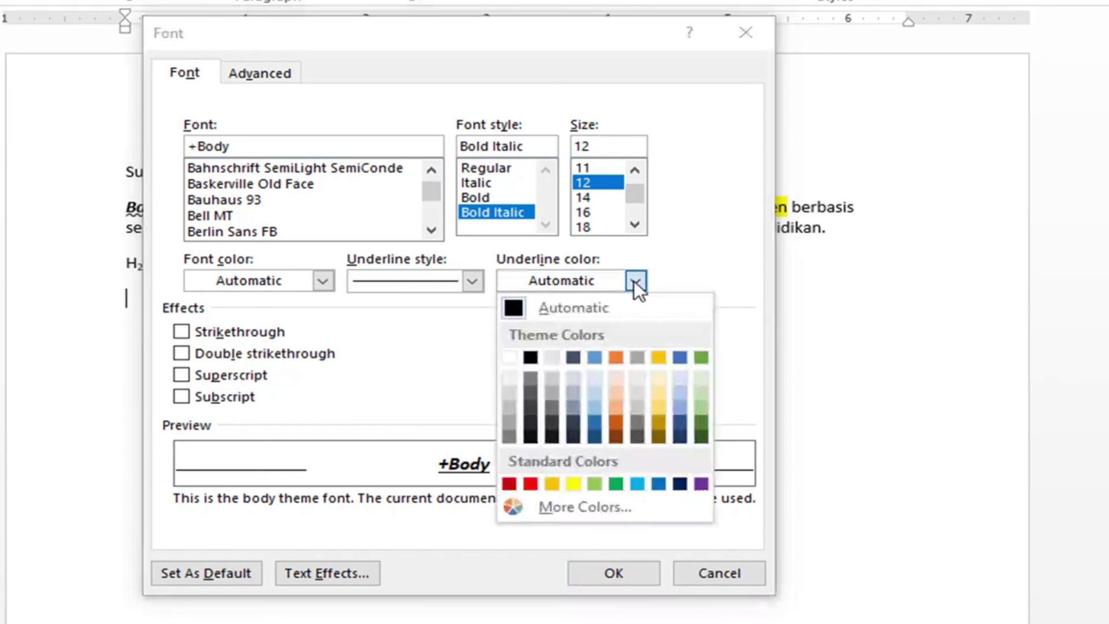
pyautogui.click(529, 480)
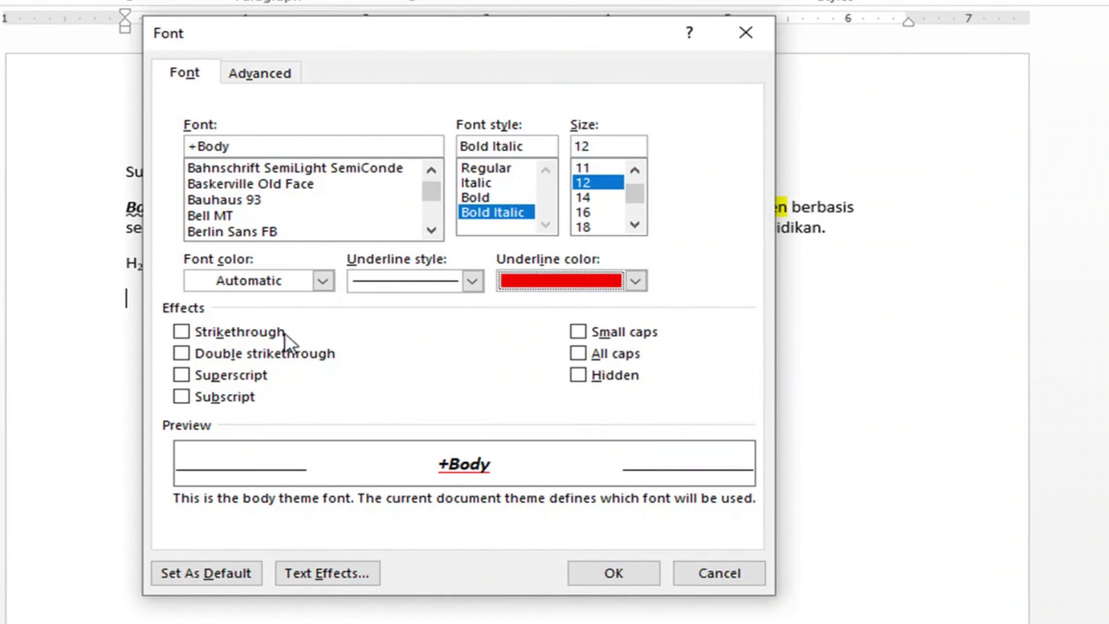
# Try strikethrough and double strikethrough in turn, choose the font Bahnschrift SemiLight SemiConde, and clear both strikethrough effects
pyautogui.click(183, 328)
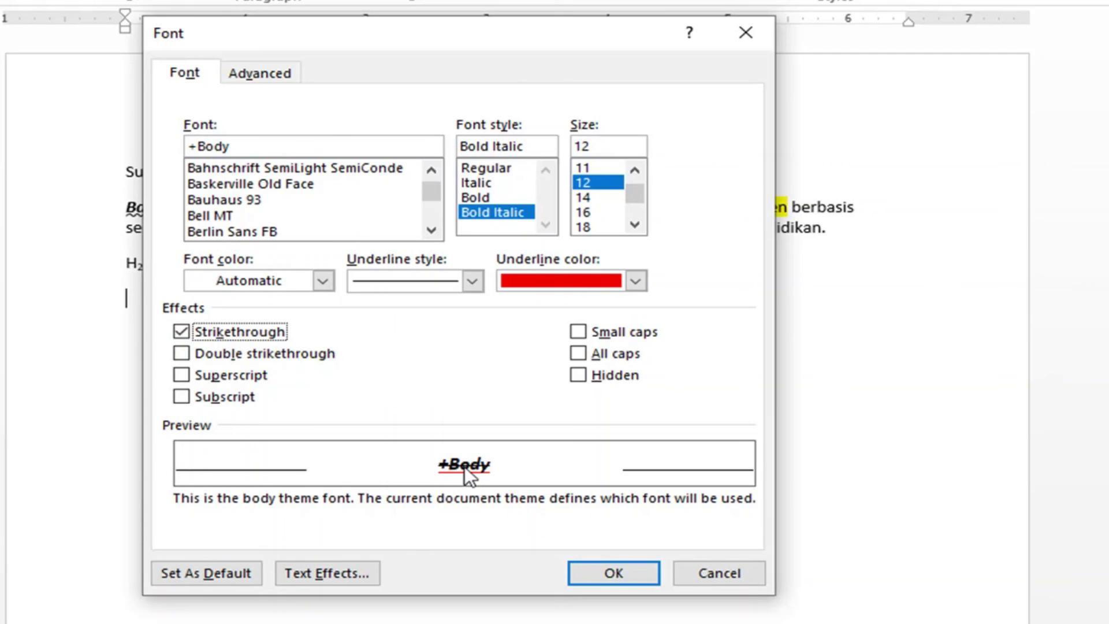
pyautogui.click(182, 332)
pyautogui.click(182, 352)
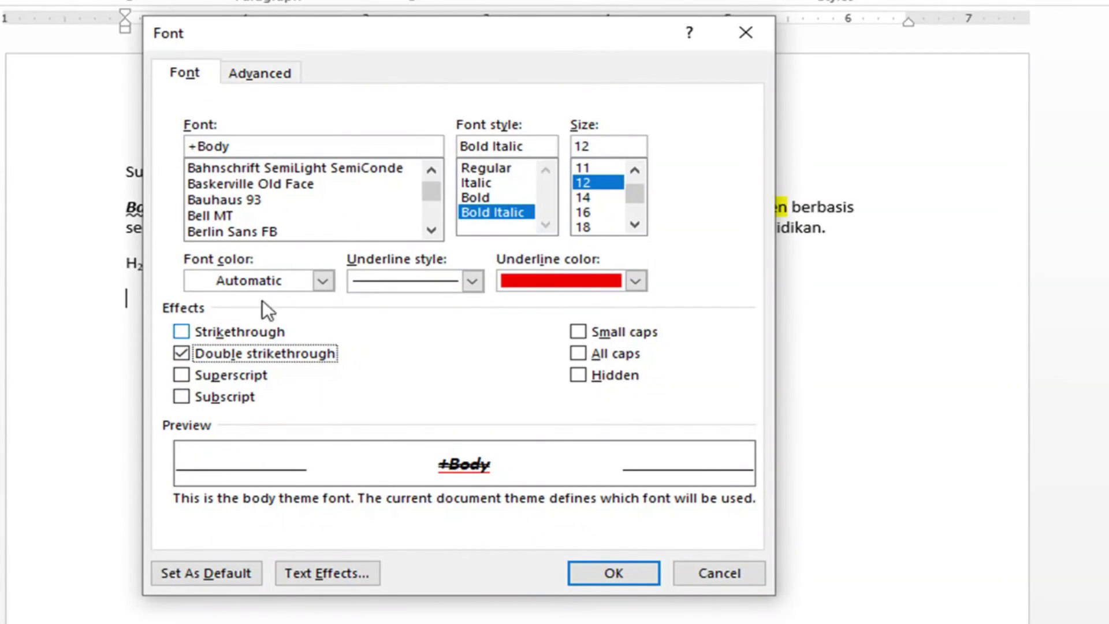
pyautogui.click(258, 167)
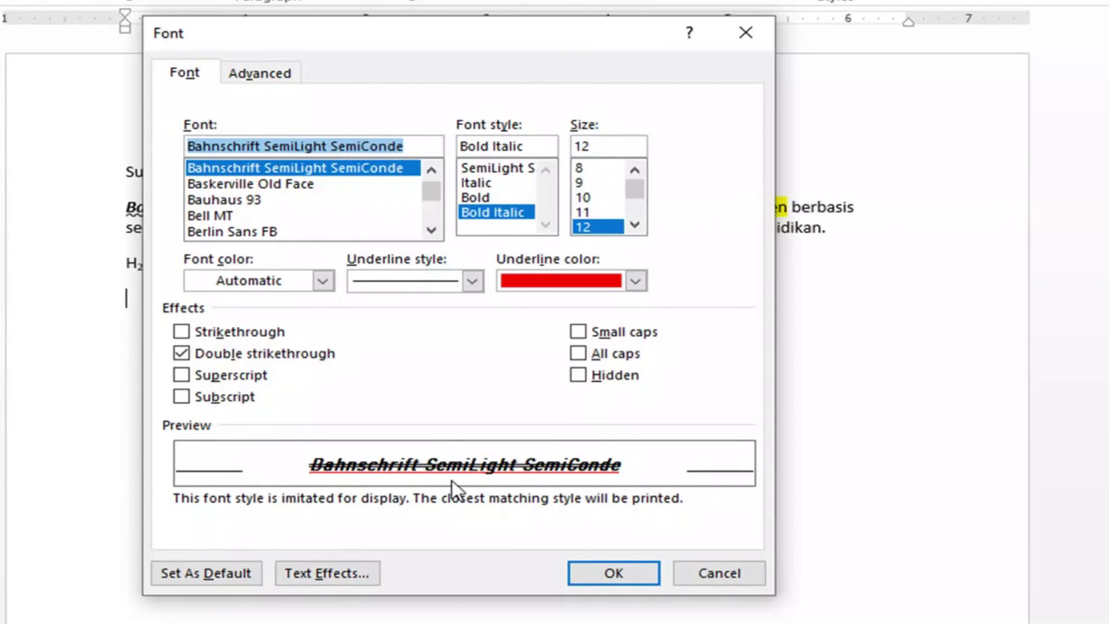
pyautogui.click(190, 351)
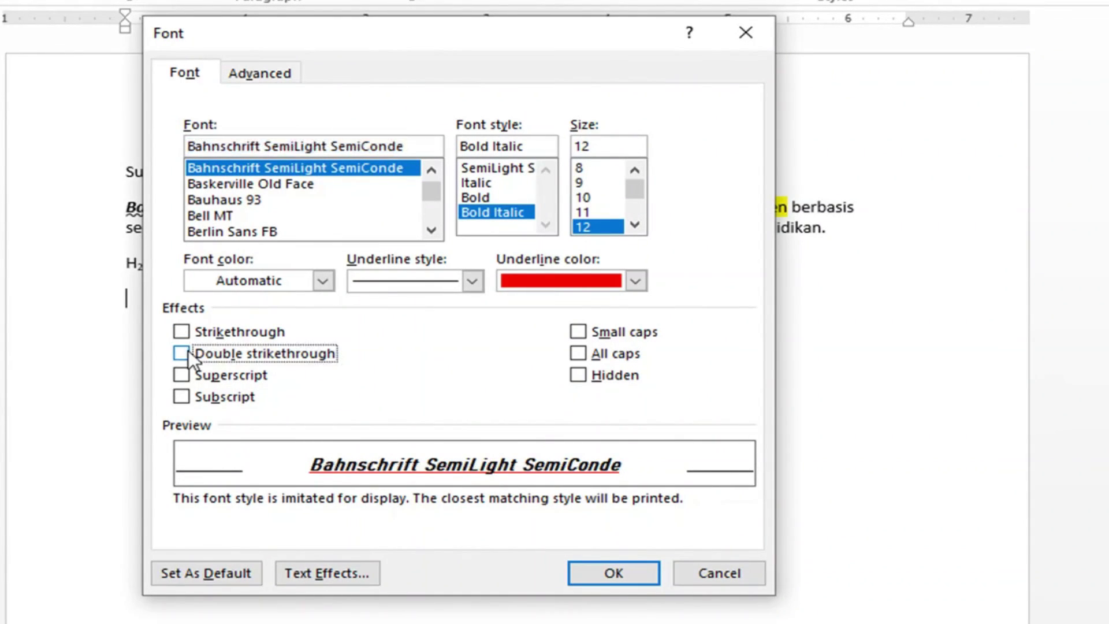
# Preview the superscript and subscript effects one after the other, clearing each one again
pyautogui.click(244, 376)
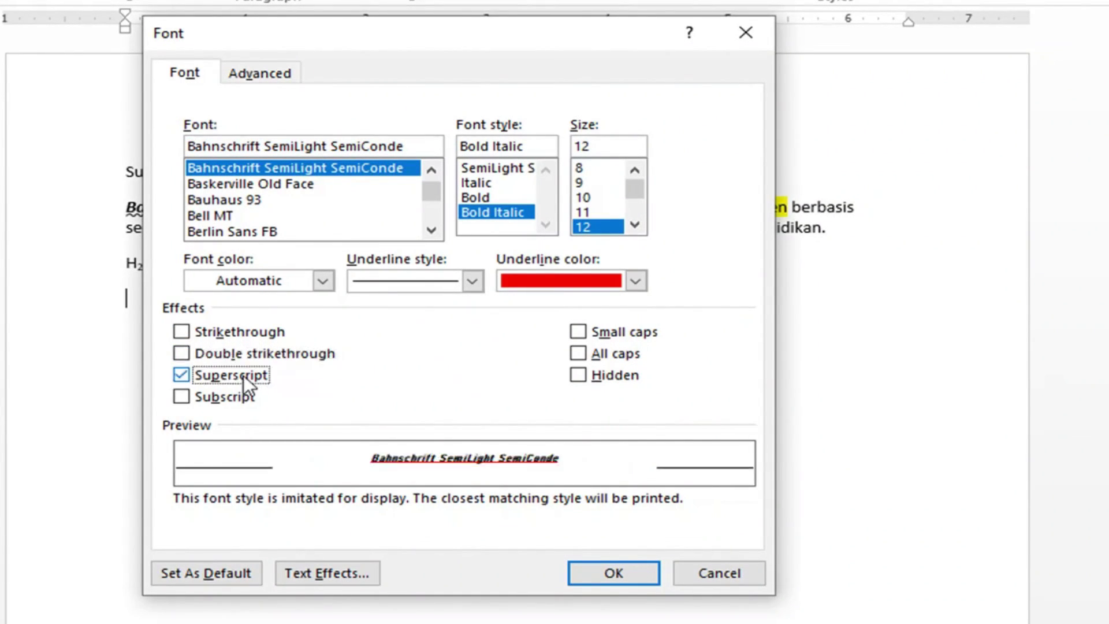
pyautogui.click(244, 375)
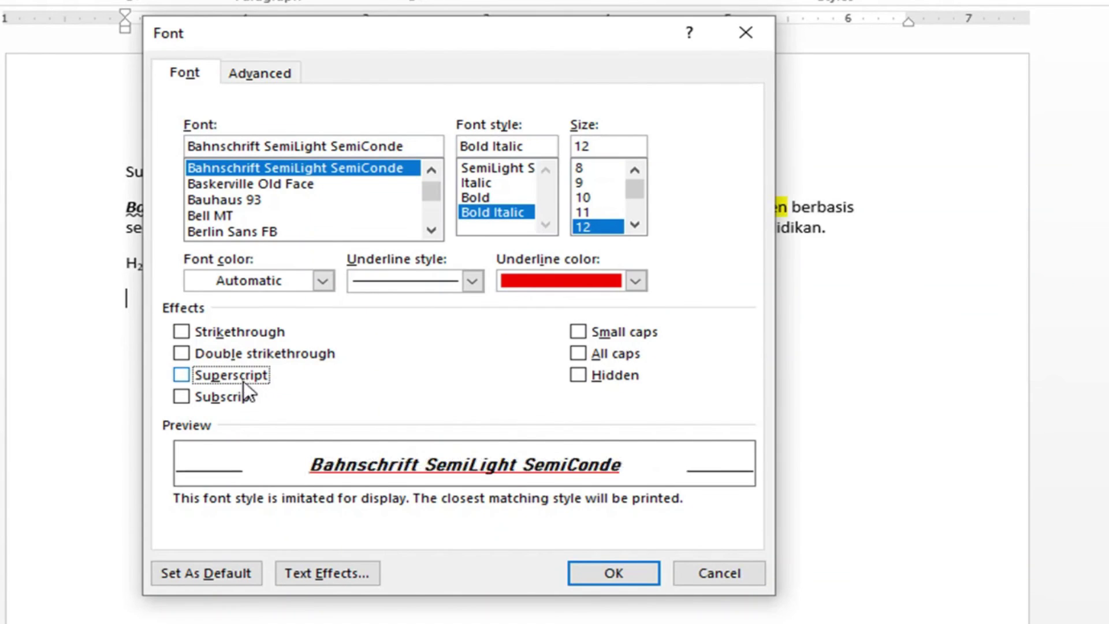
pyautogui.click(243, 406)
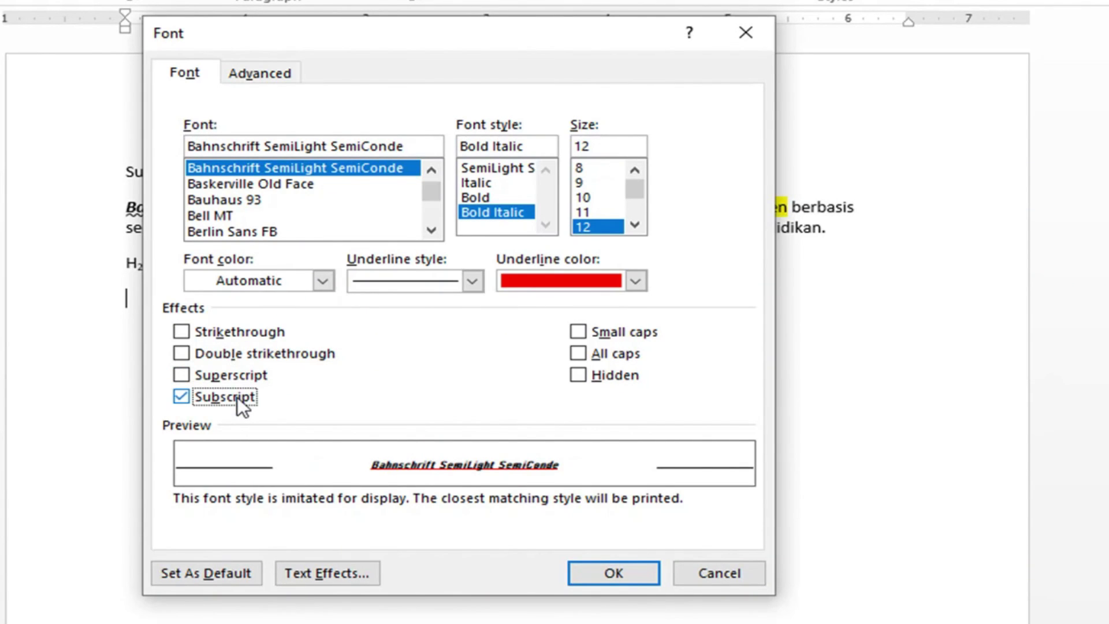
pyautogui.click(243, 406)
# Preview the Small caps, All caps and Hidden effects, clearing each one, and discard all the font settings
pyautogui.click(579, 332)
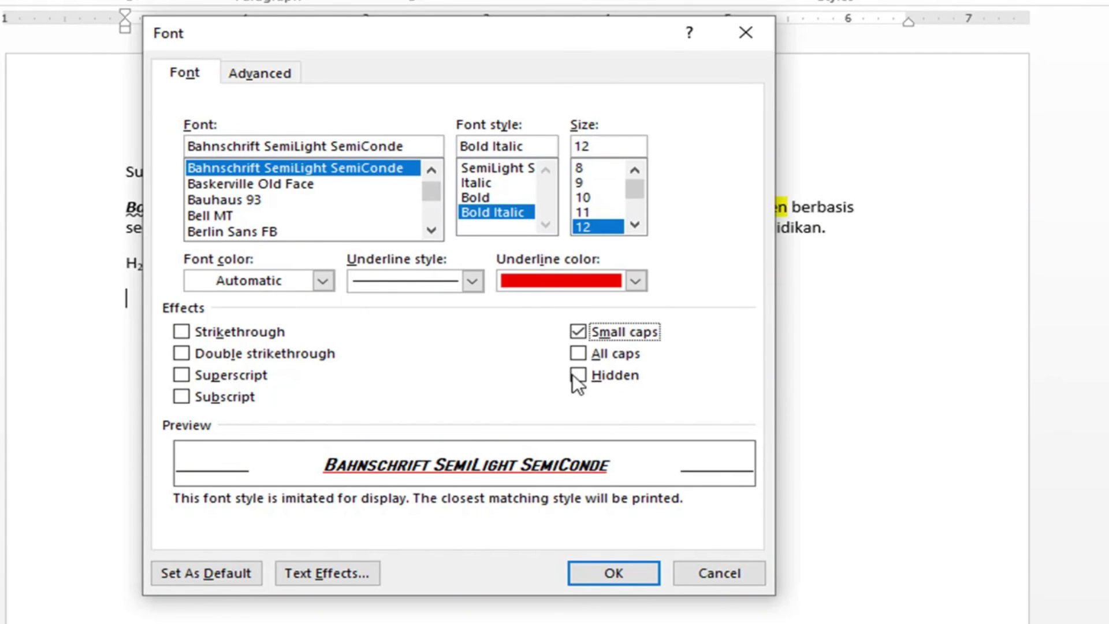
pyautogui.click(582, 327)
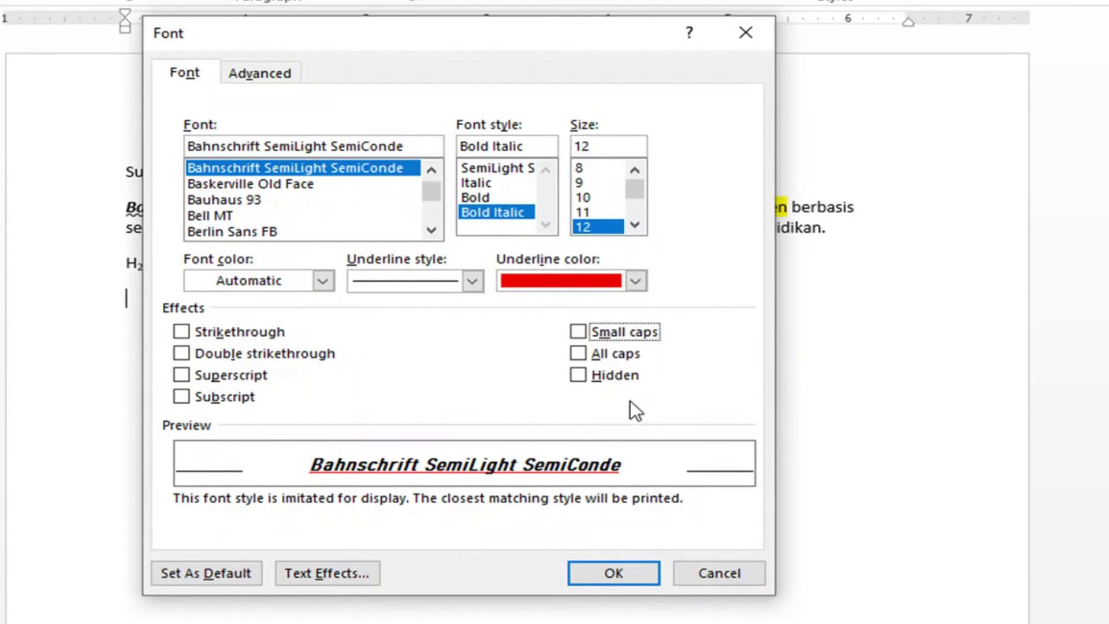
pyautogui.click(578, 352)
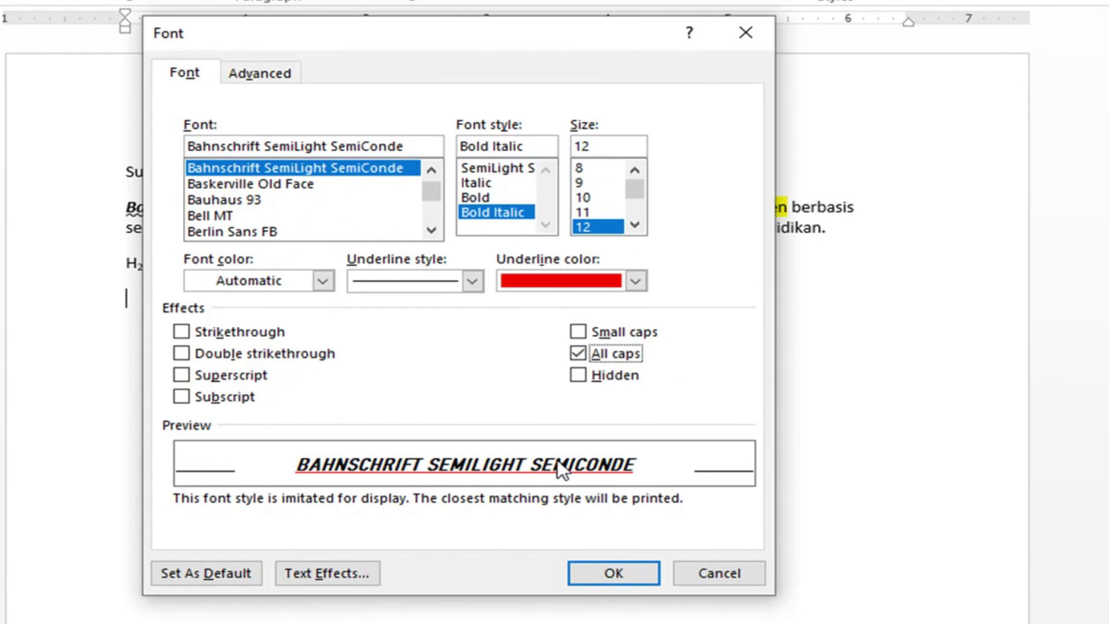
pyautogui.click(579, 350)
pyautogui.click(579, 376)
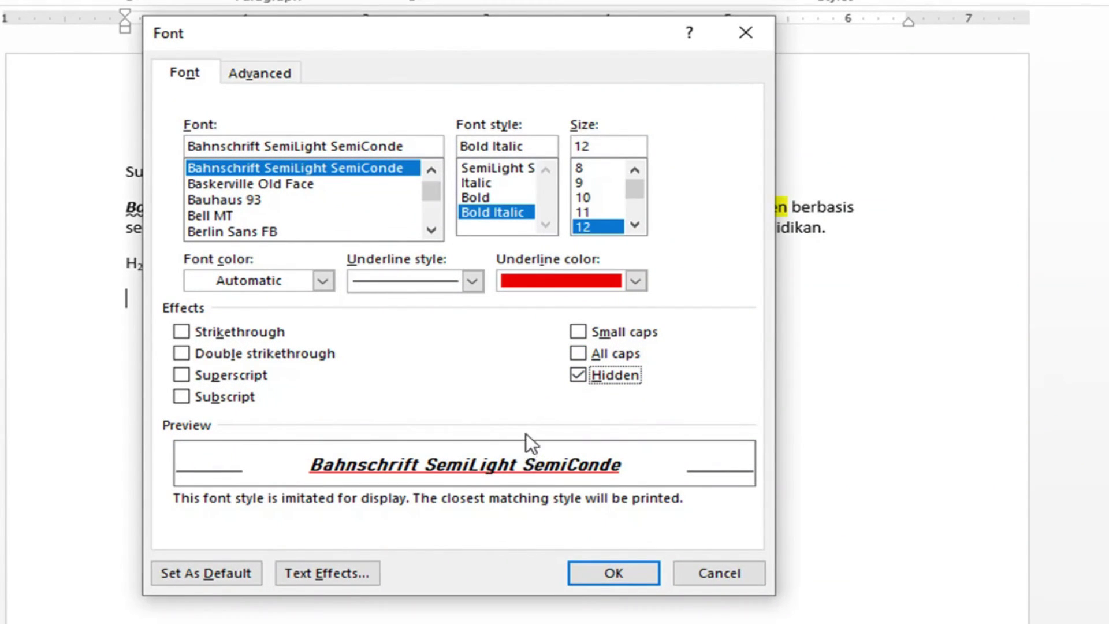
pyautogui.click(579, 376)
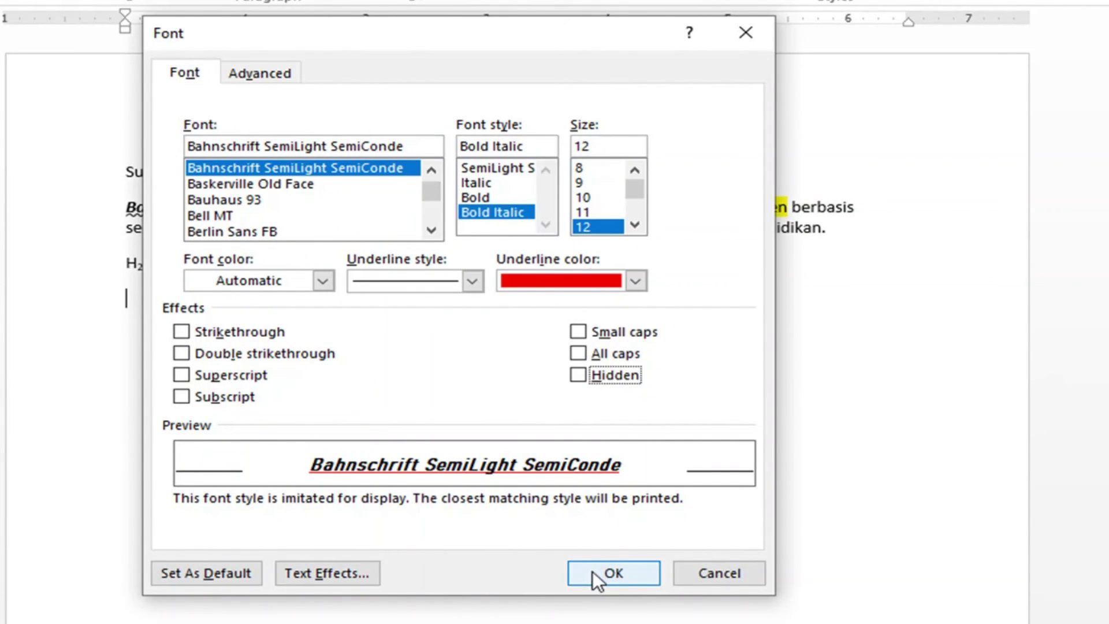
pyautogui.click(717, 574)
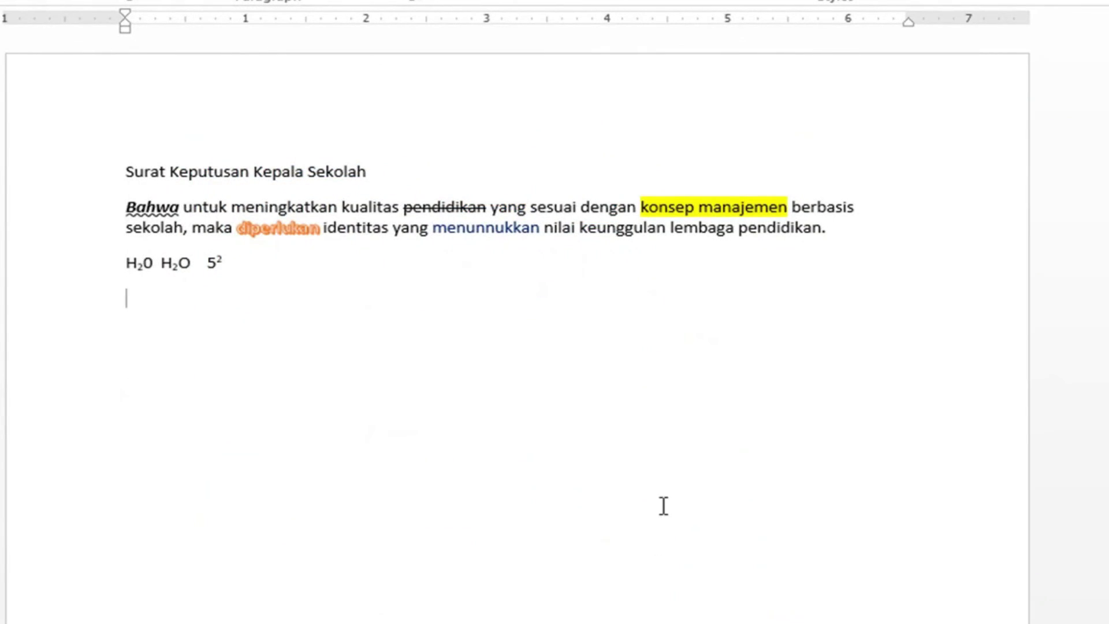